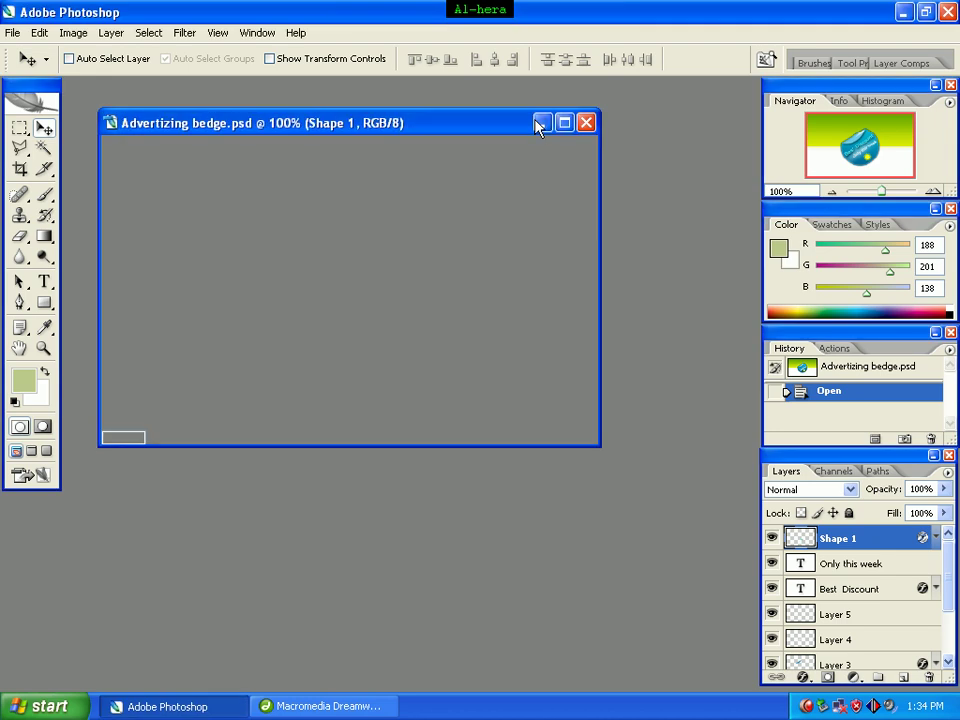
Step: Minimize the finished Advertizing bedge.psd badge document and open the File menu
left_click(540, 122)
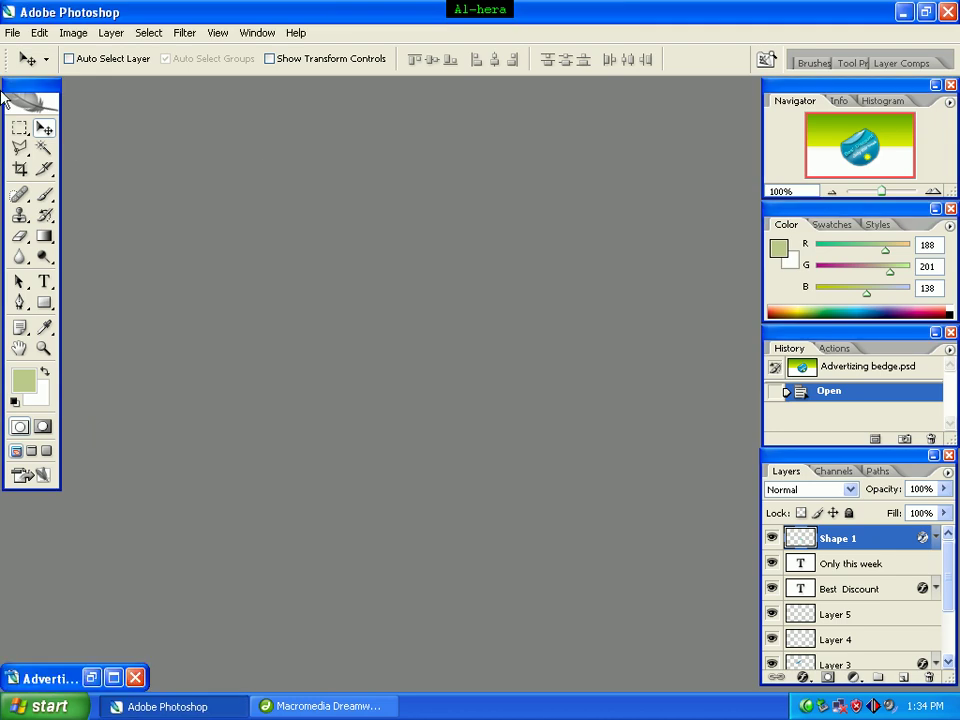
left_click(12, 33)
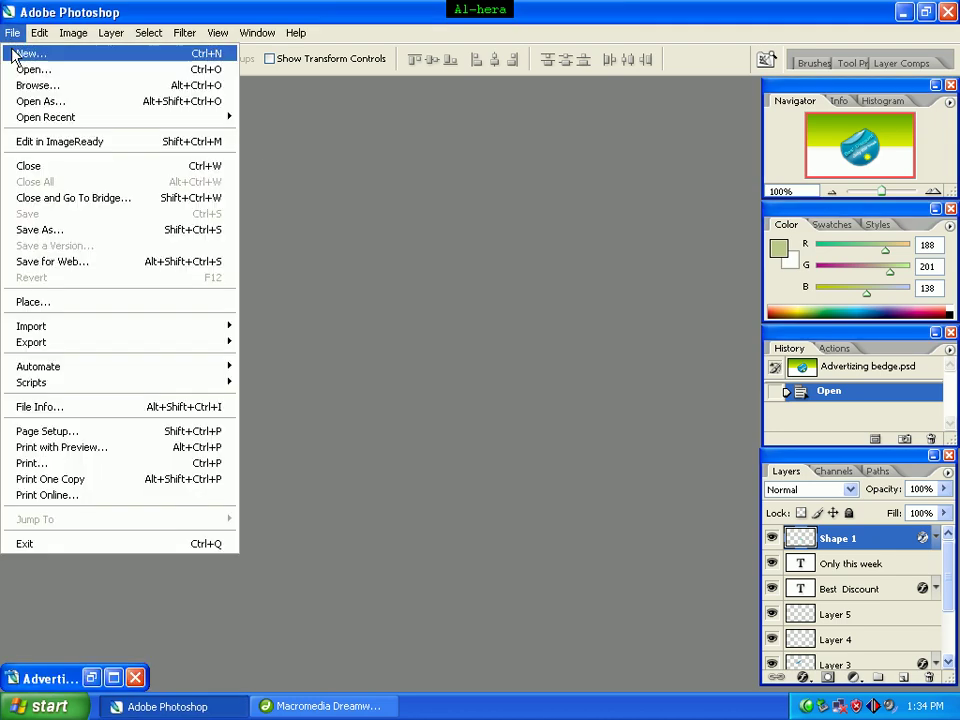
Step: Create a new 500 × 300 px, 72 ppi RGB document with a white background
left_click(81, 53)
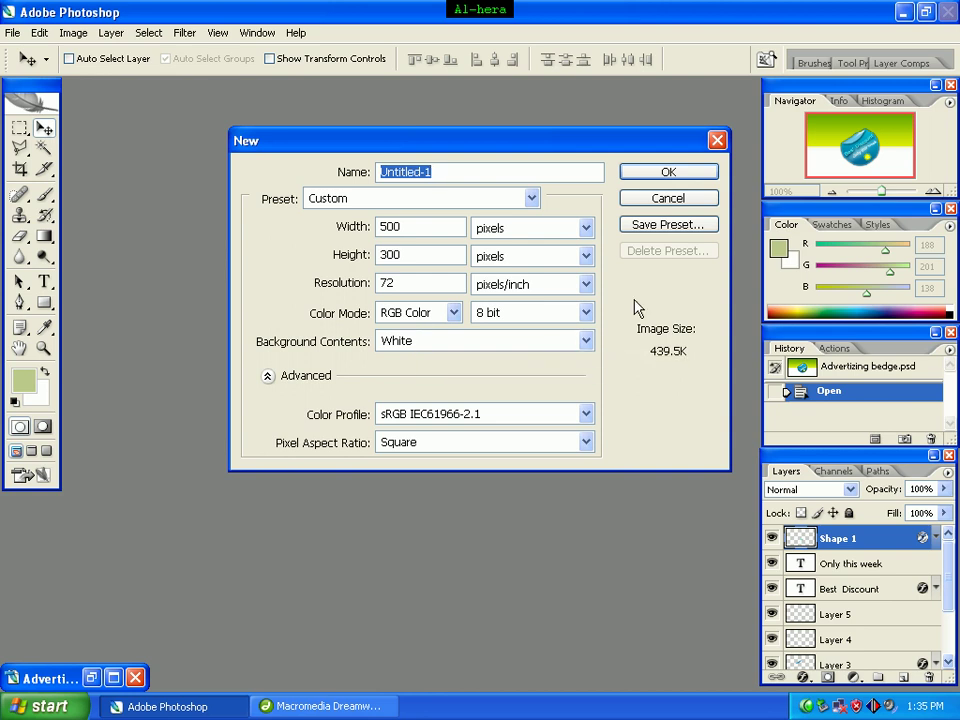
left_click(655, 175)
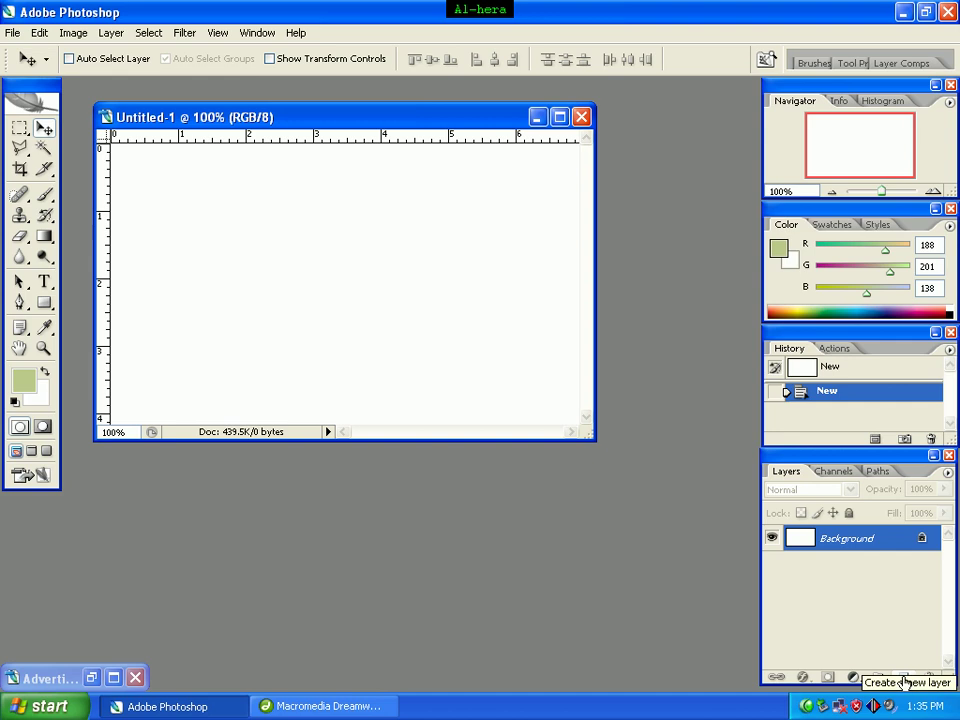
Step: Add empty Layer 1 and draw a rectangular marquee across the canvas's top band
left_click(904, 680)
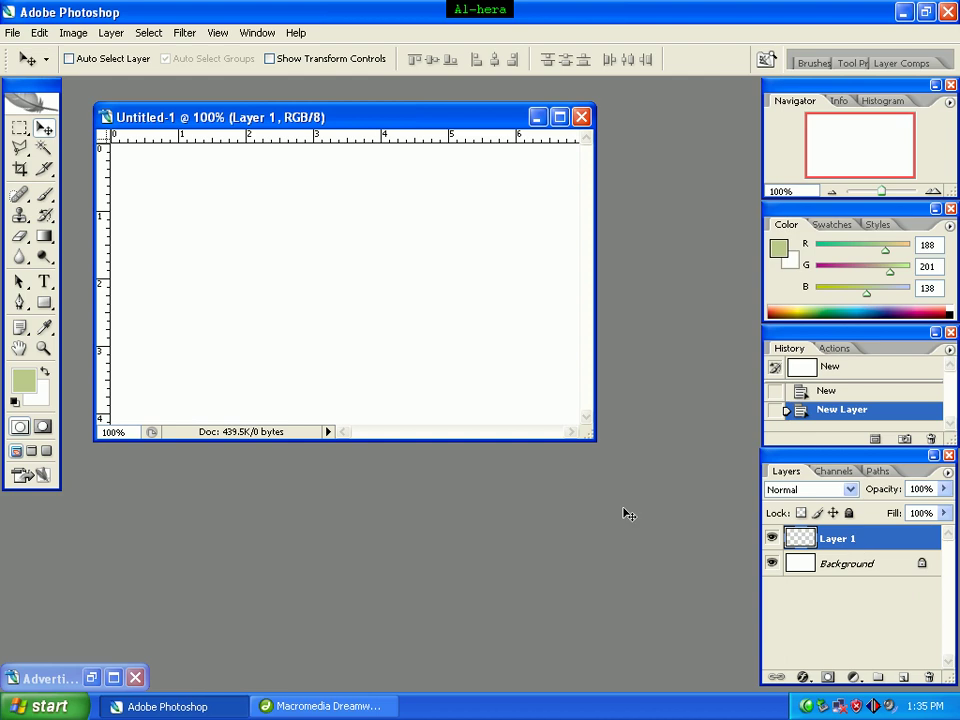
left_click(19, 130)
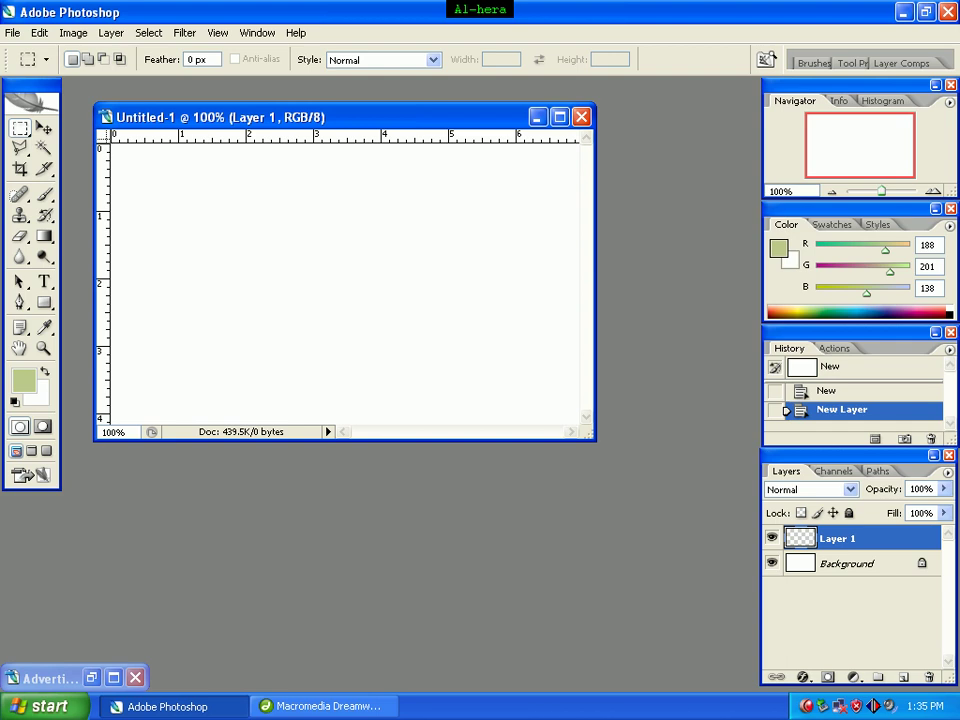
mouse_move(112, 147)
left_mouse_down()
mouse_move(551, 296)
mouse_move(575, 295)
left_mouse_up()
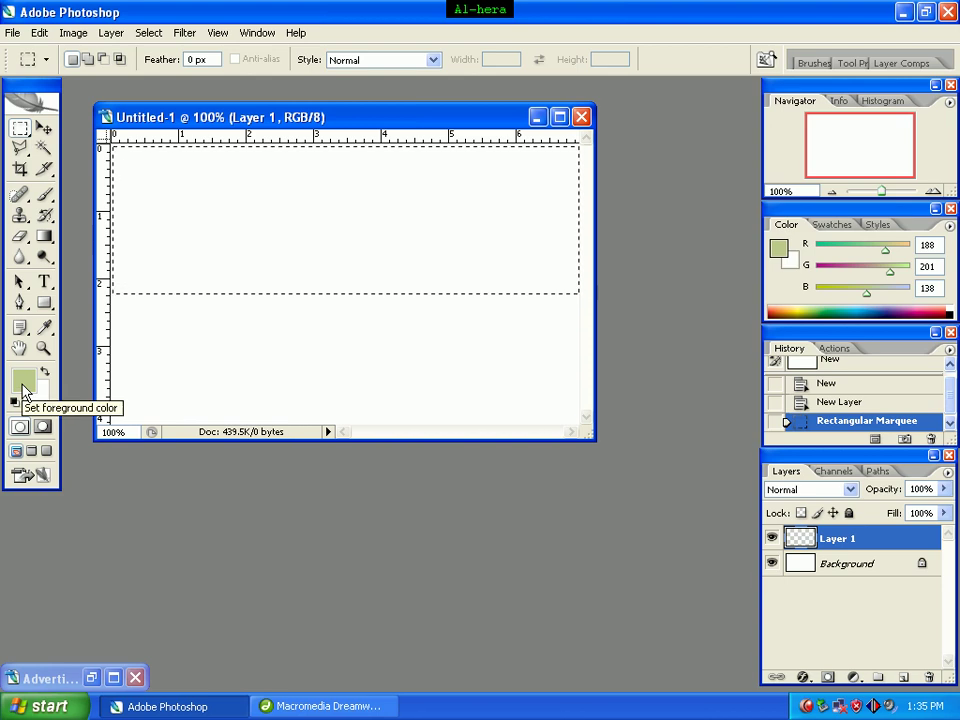
Step: Set the foreground colour to hex a1ca04 lime green in the Color Picker
left_click(24, 388)
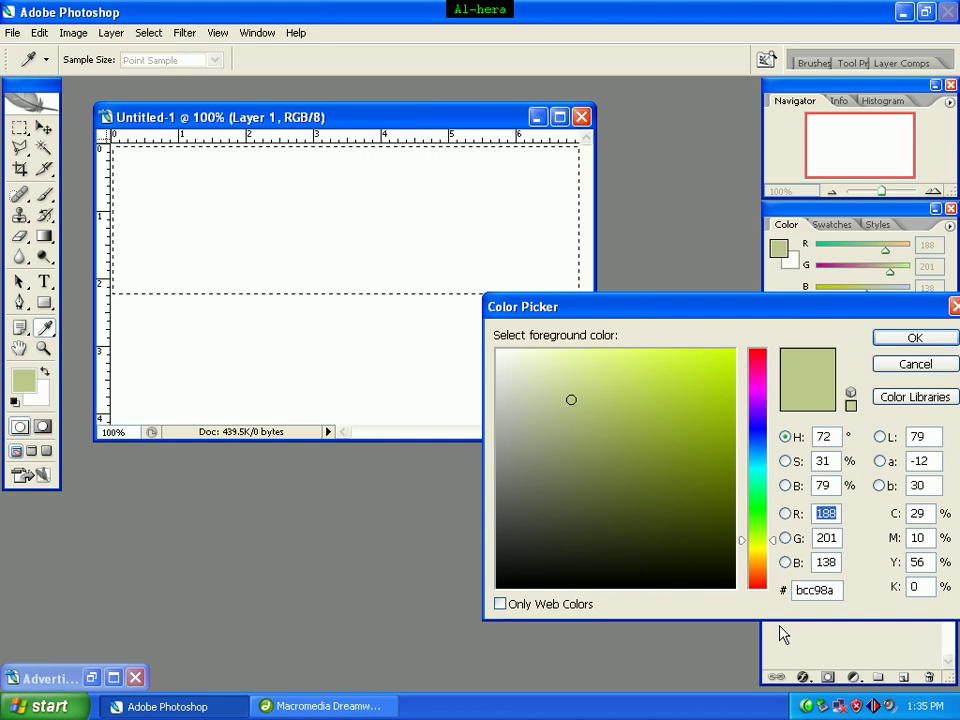
left_click_drag(830, 590, 750, 603)
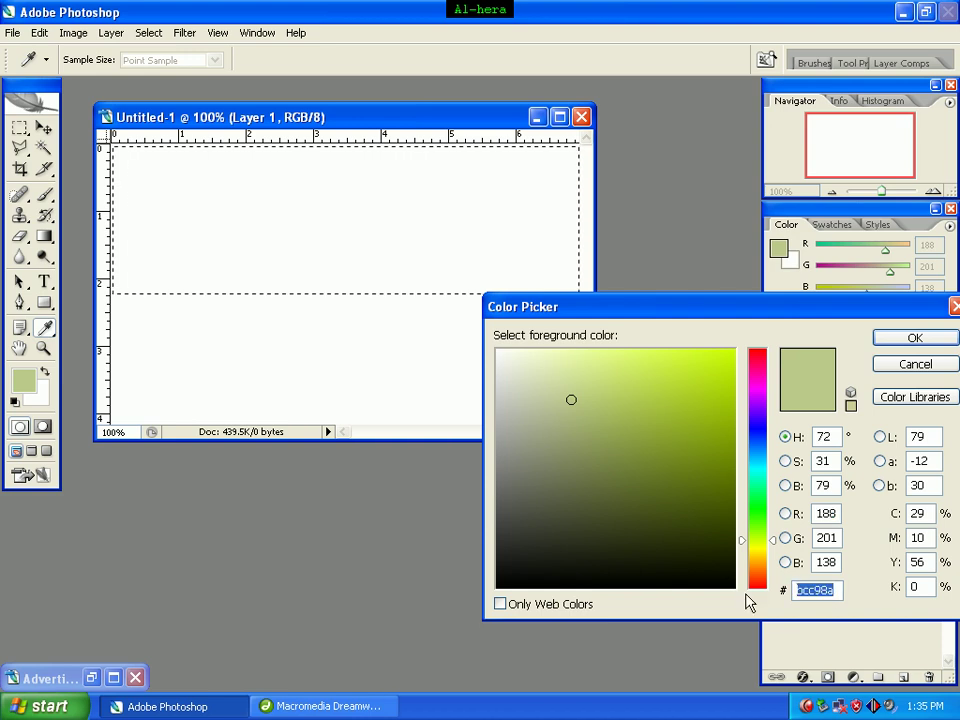
type("a")
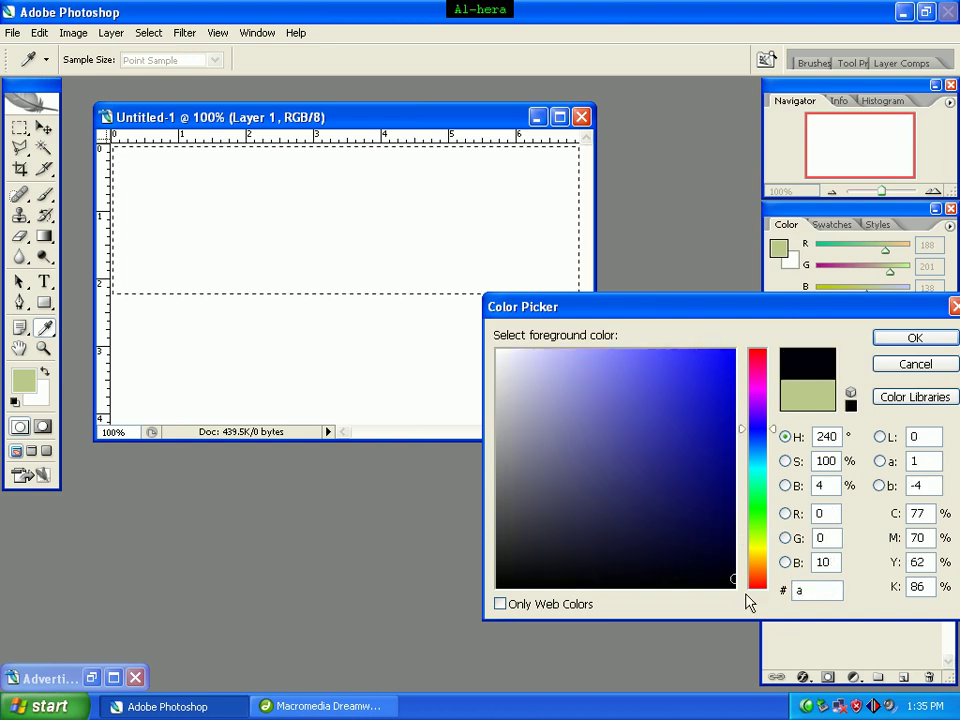
type("1")
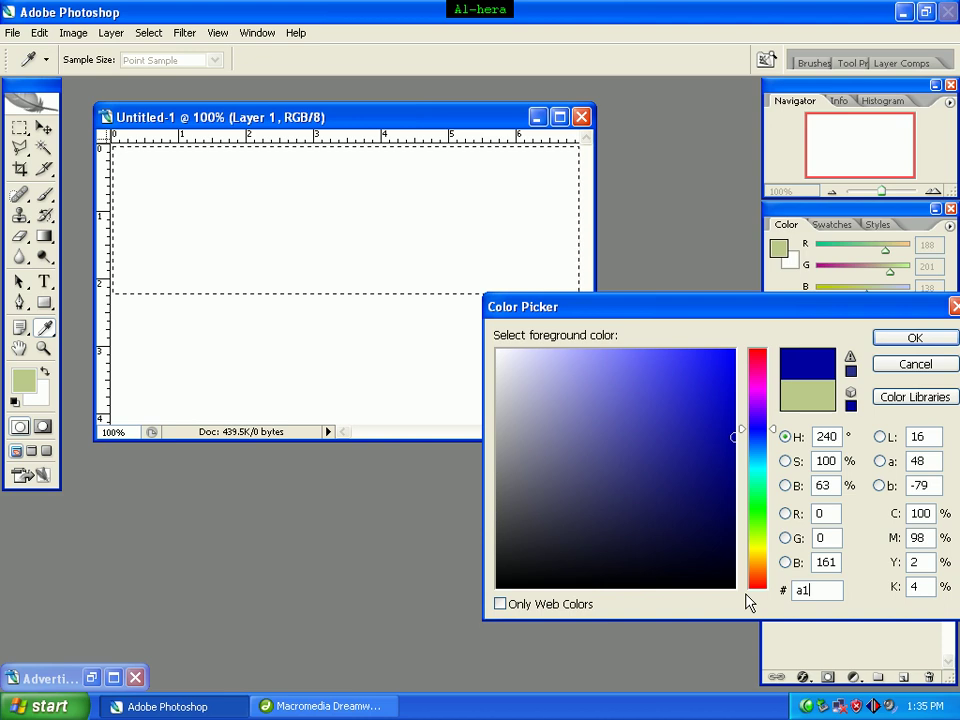
type("ca04")
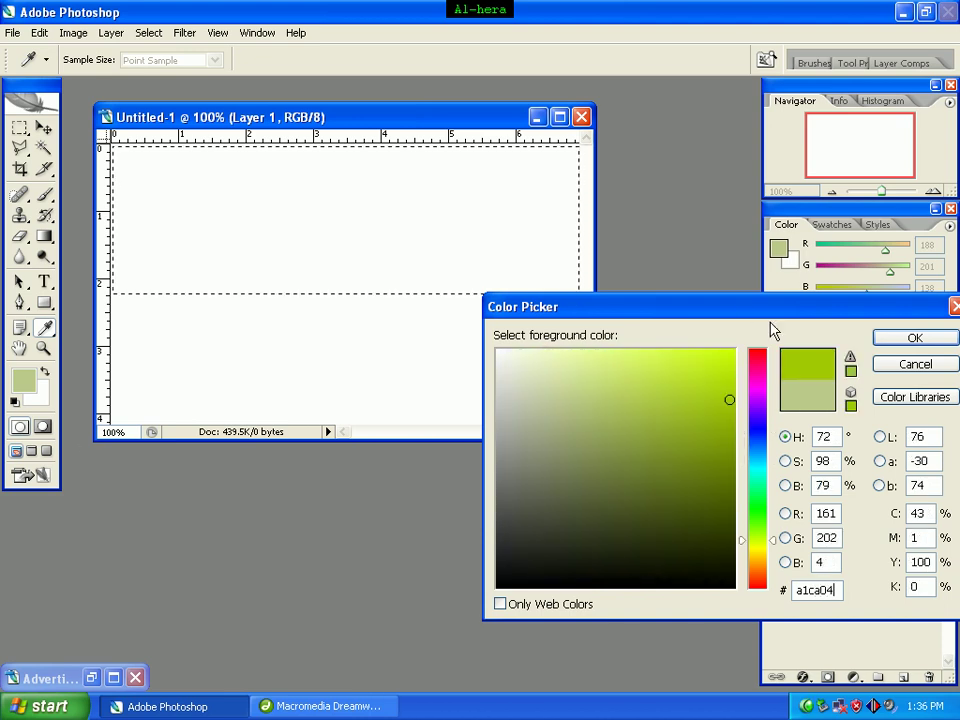
left_click(915, 338)
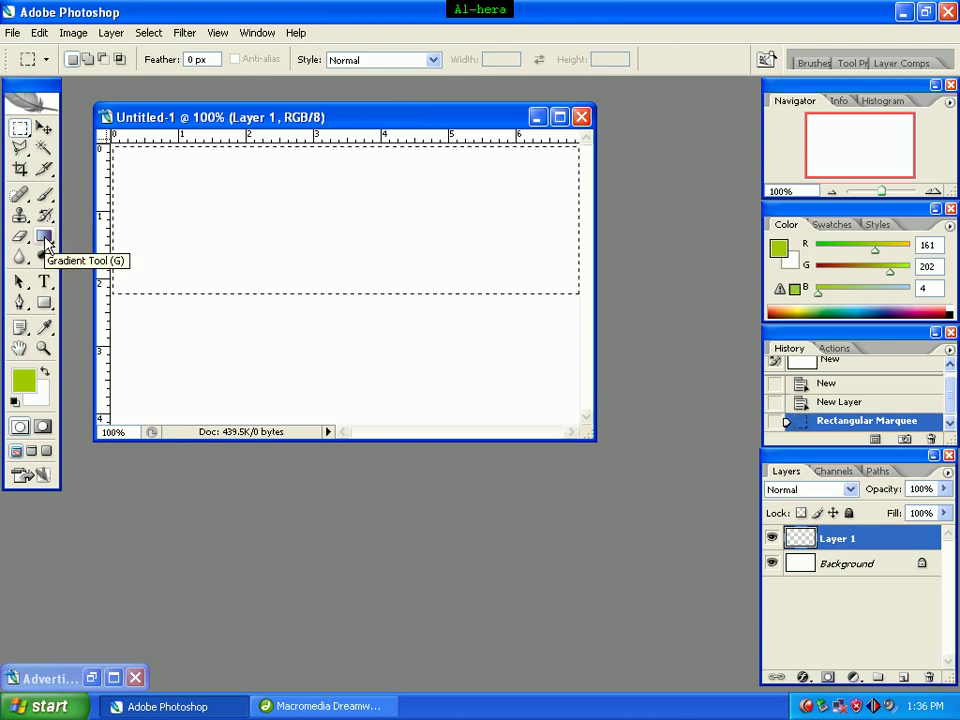
Step: Fill the selected top band on Layer 1 with lime green using the Paint Bucket
left_click(46, 241)
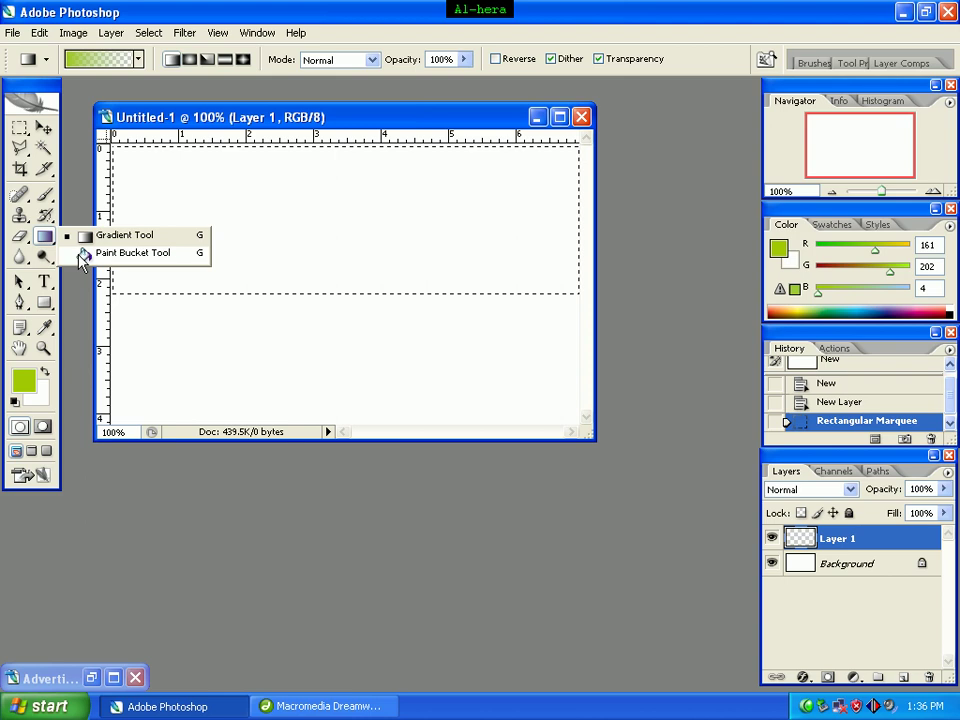
left_click(80, 258)
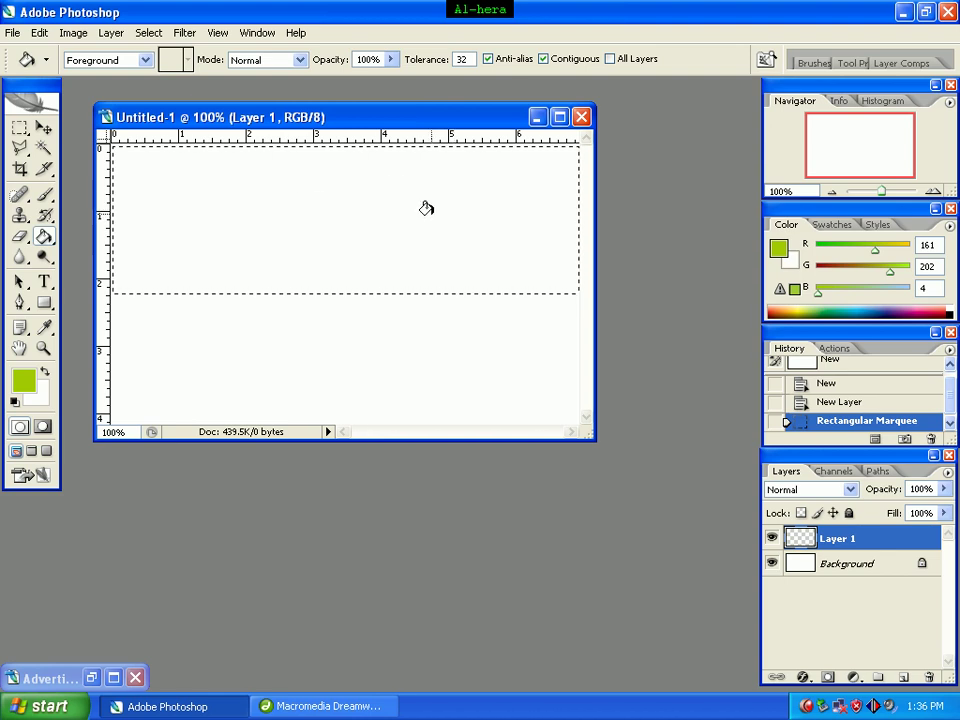
left_click(340, 209)
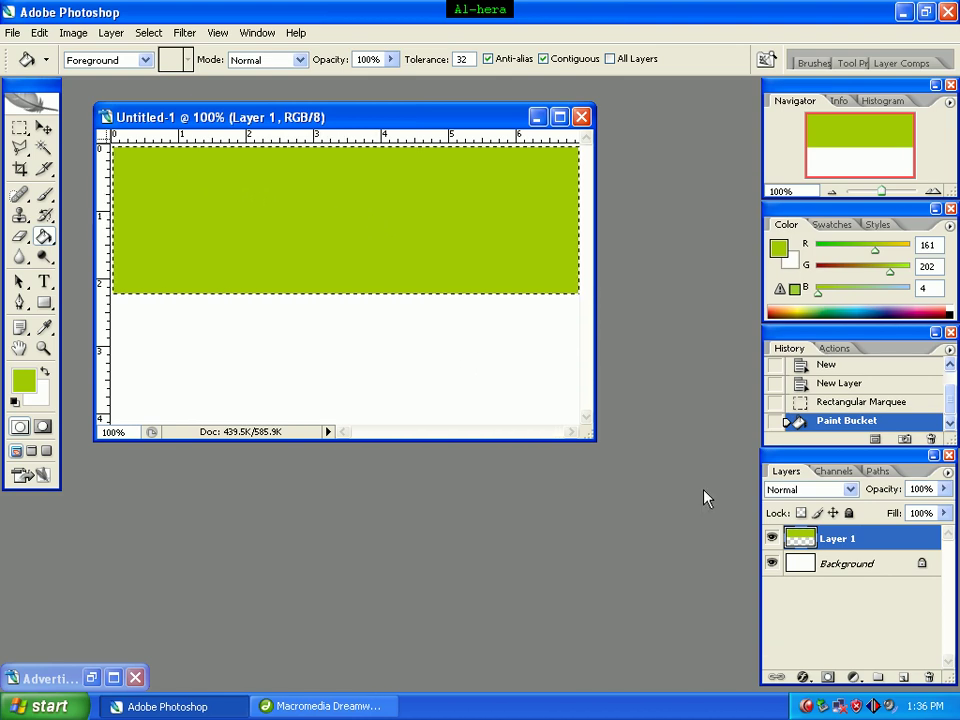
Step: Give Layer 1 a Drop Shadow with 10% opacity and 24 px size
right_click(855, 540)
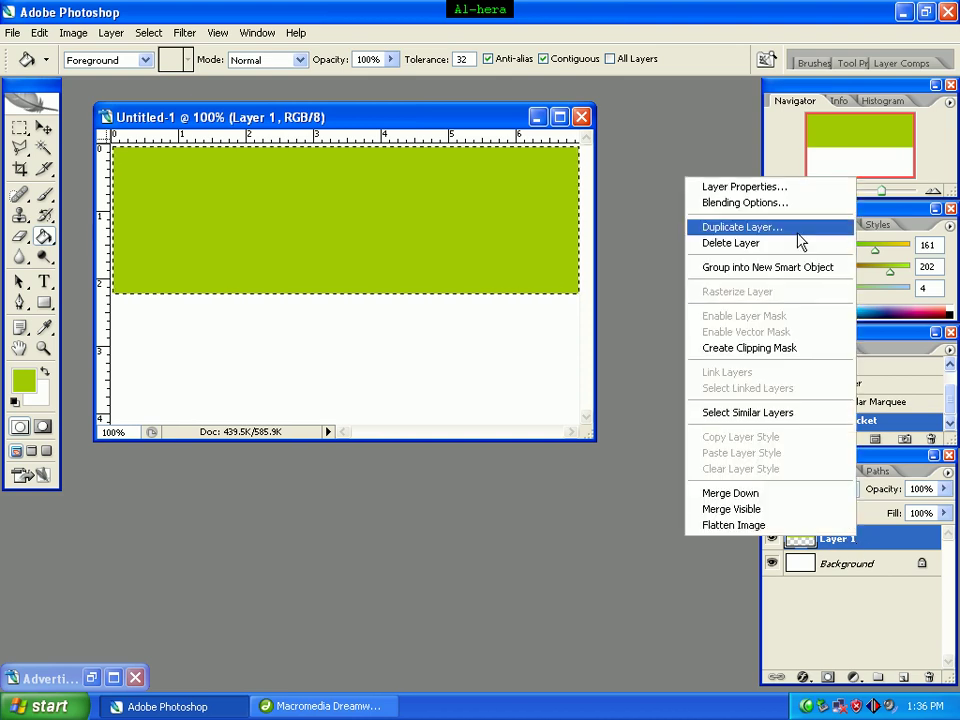
left_click(787, 205)
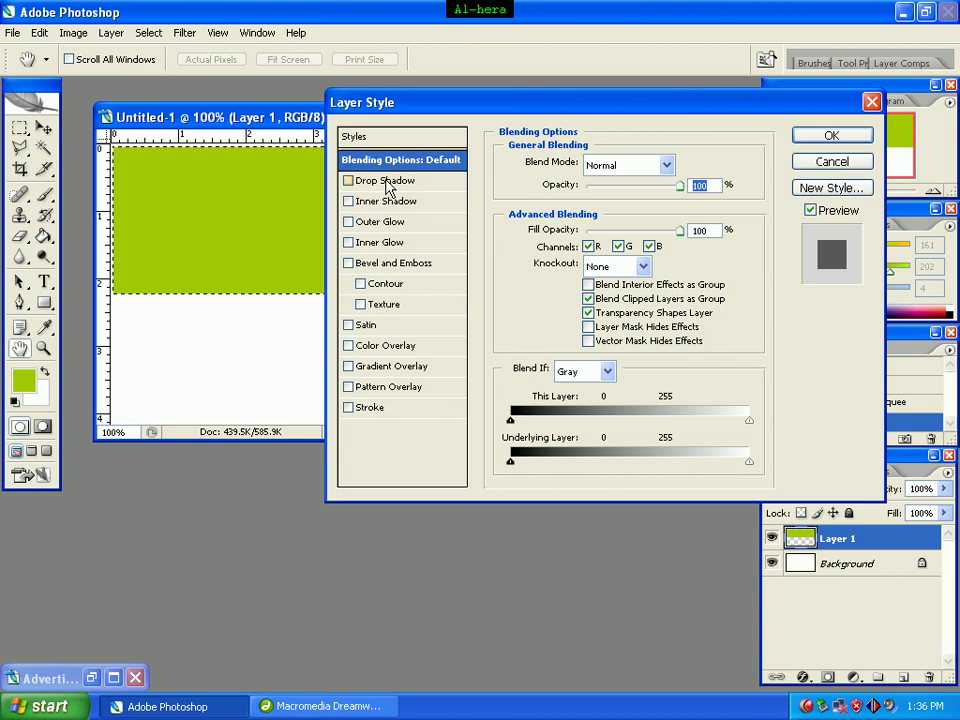
left_click(388, 188)
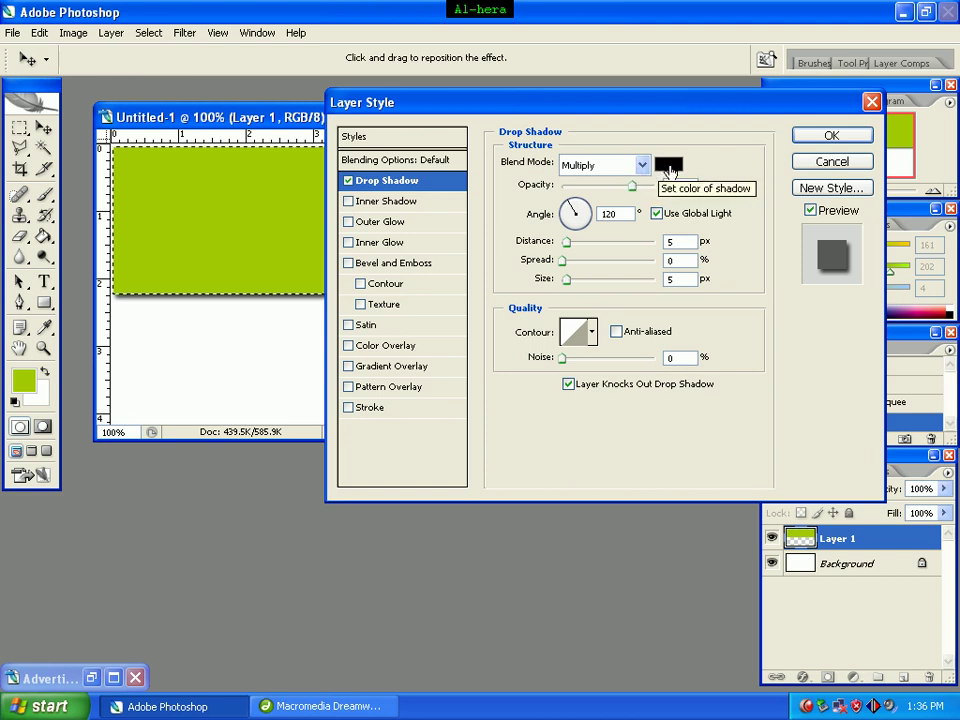
left_click_drag(683, 186, 656, 187)
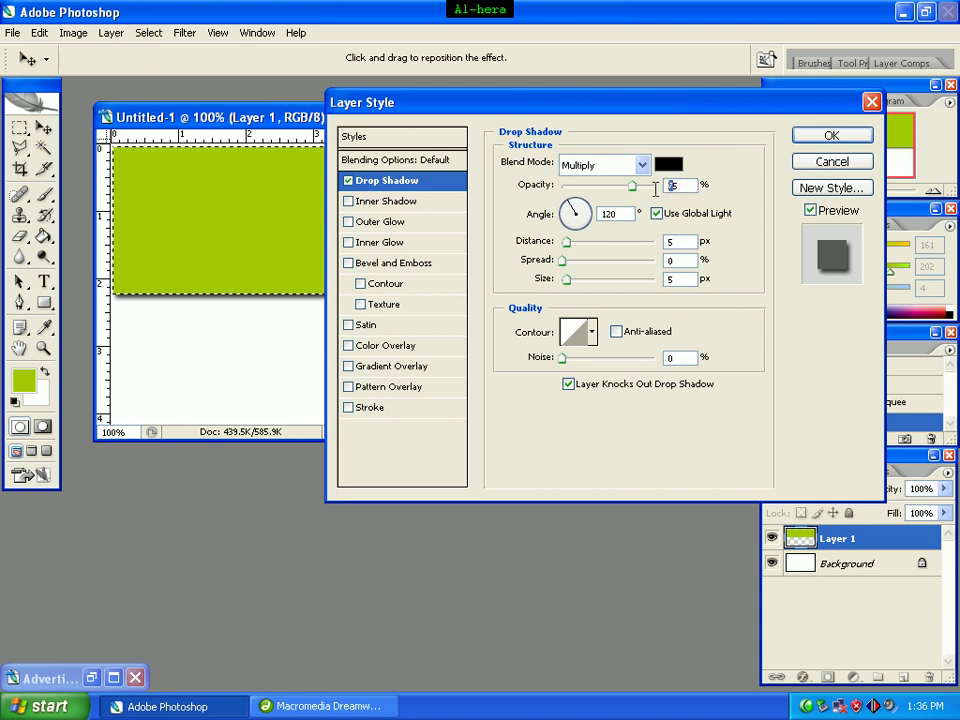
type("5")
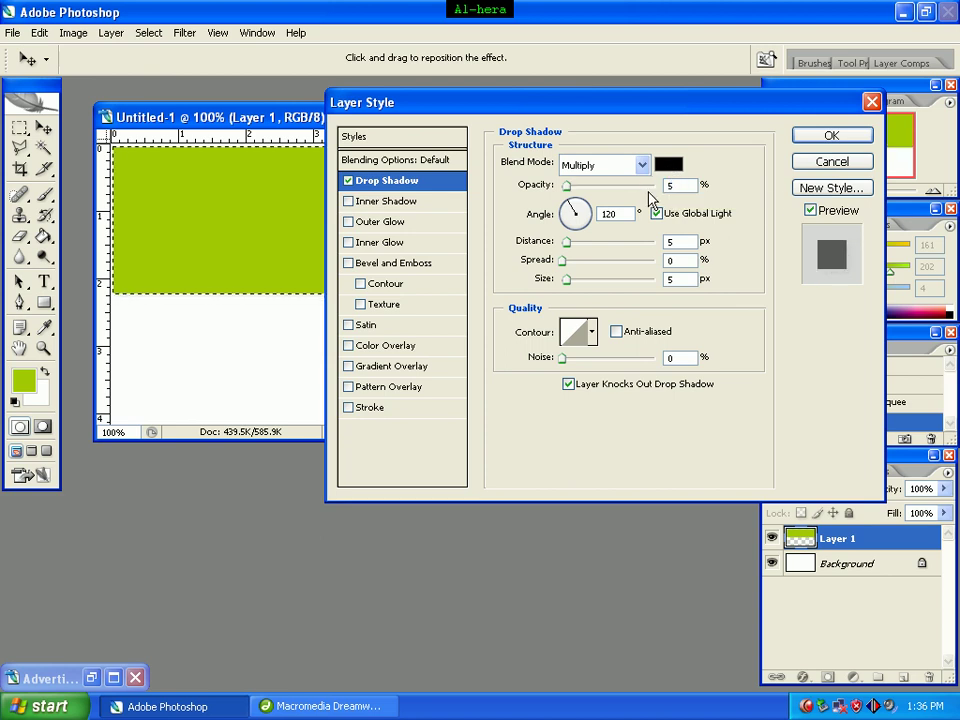
type("10")
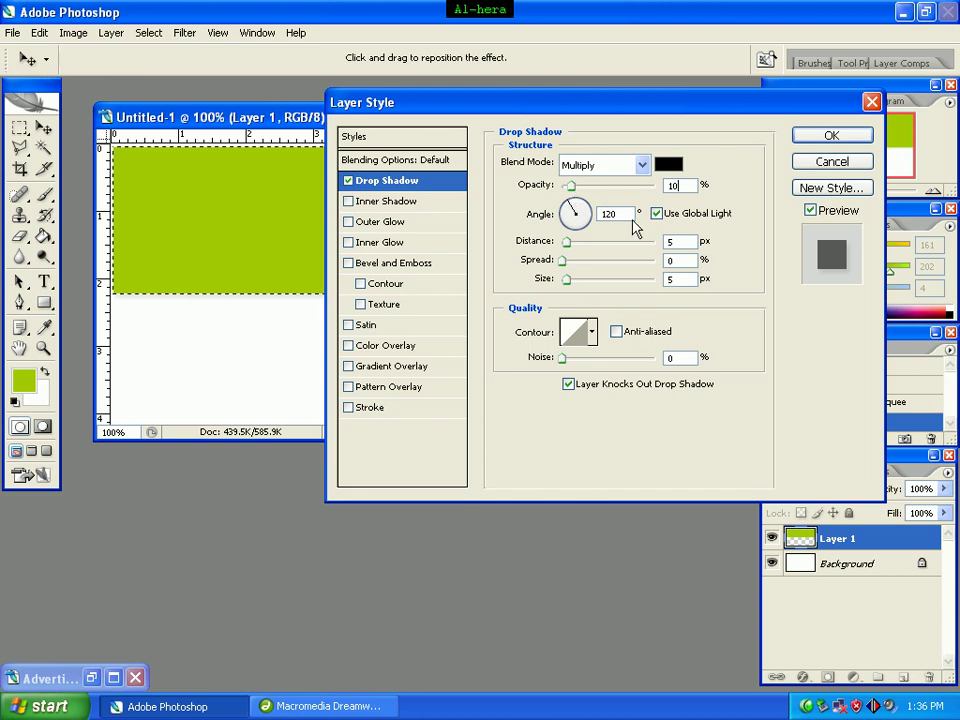
double_click(673, 278)
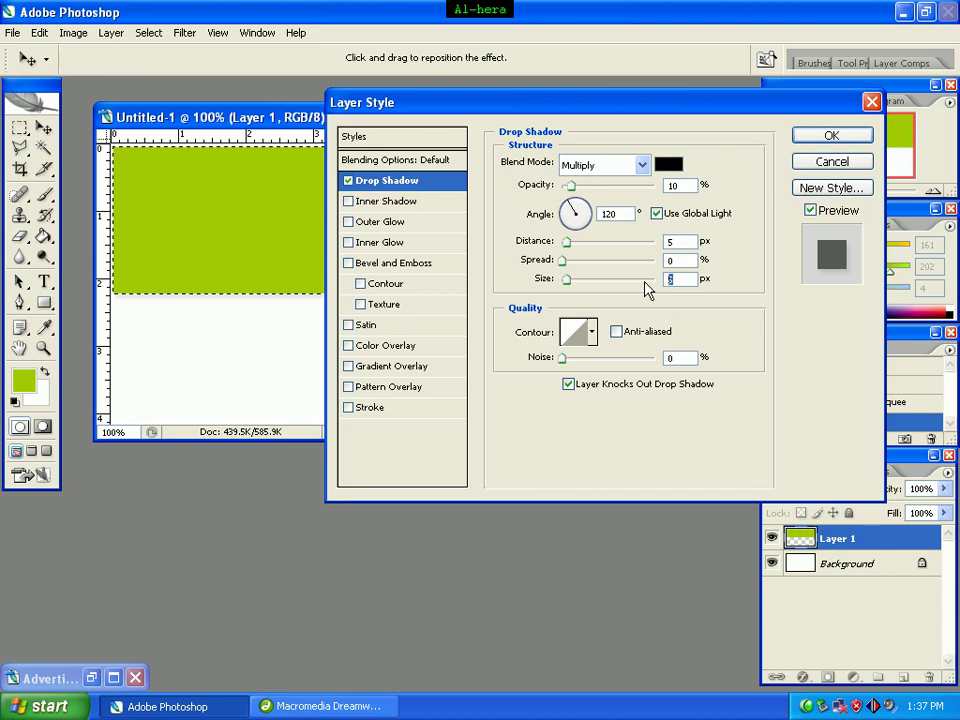
type("24")
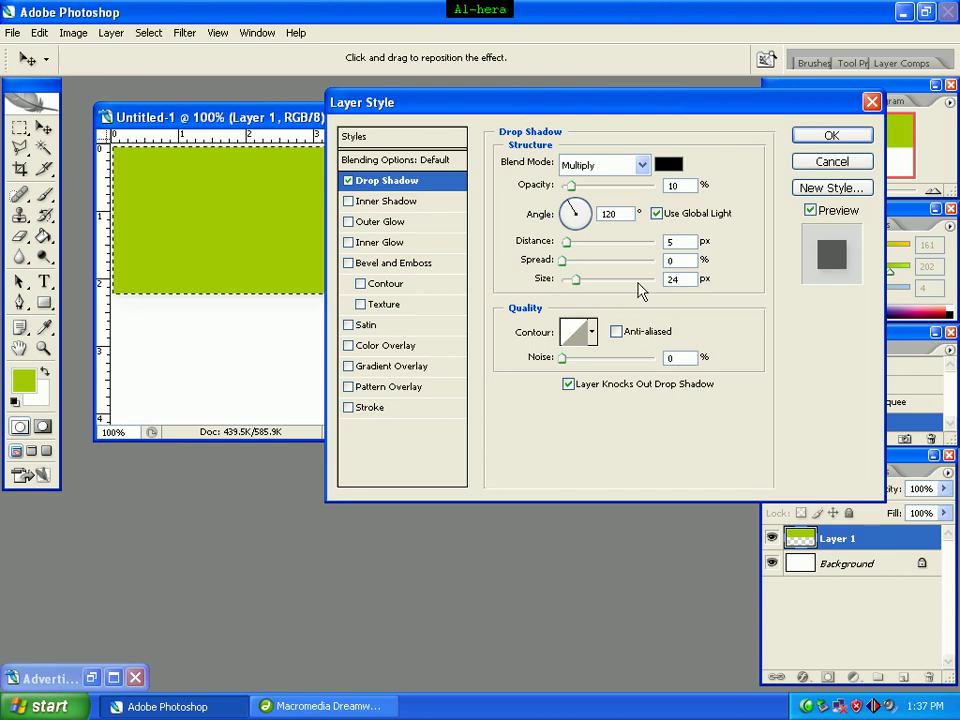
Step: Add a reversed Gradient Overlay in Overlay blend mode at 66% opacity
left_click(408, 368)
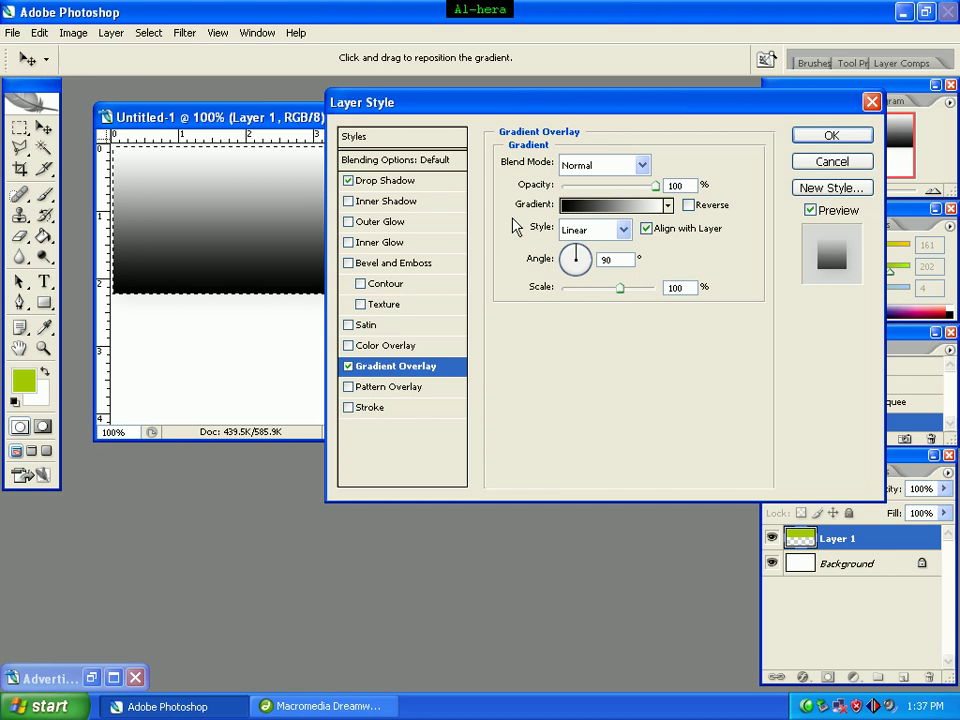
left_click(645, 168)
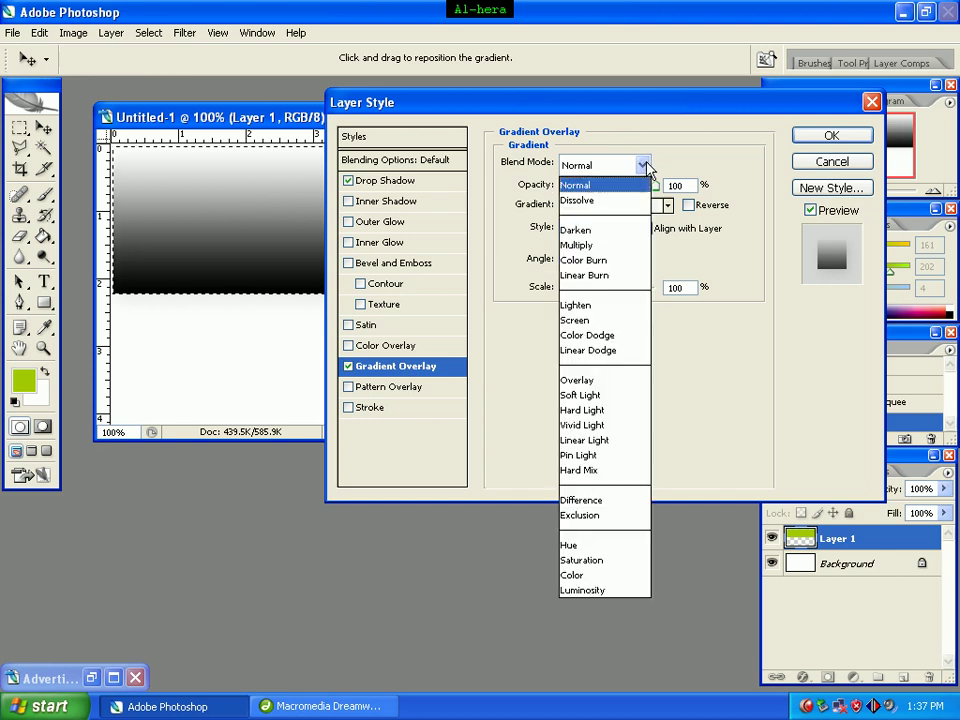
left_click(599, 384)
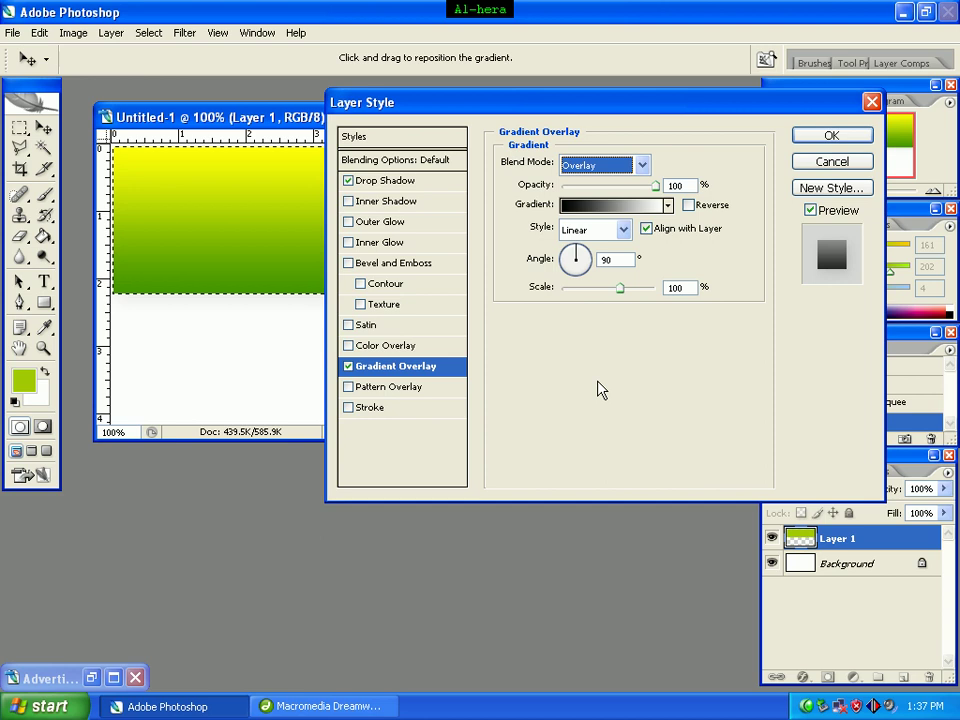
double_click(678, 186)
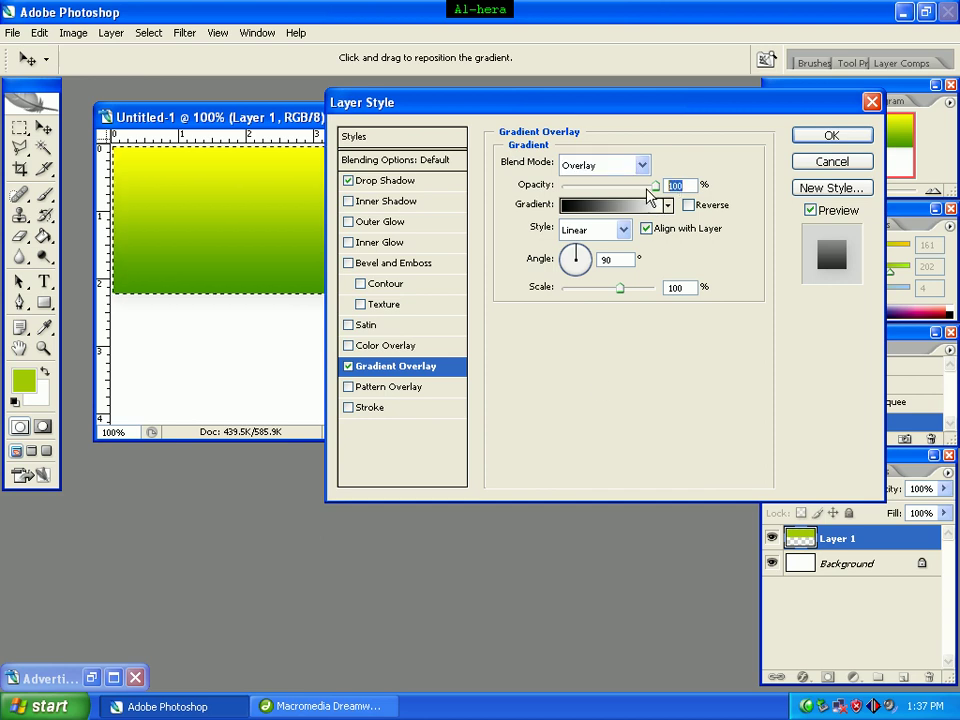
type("66")
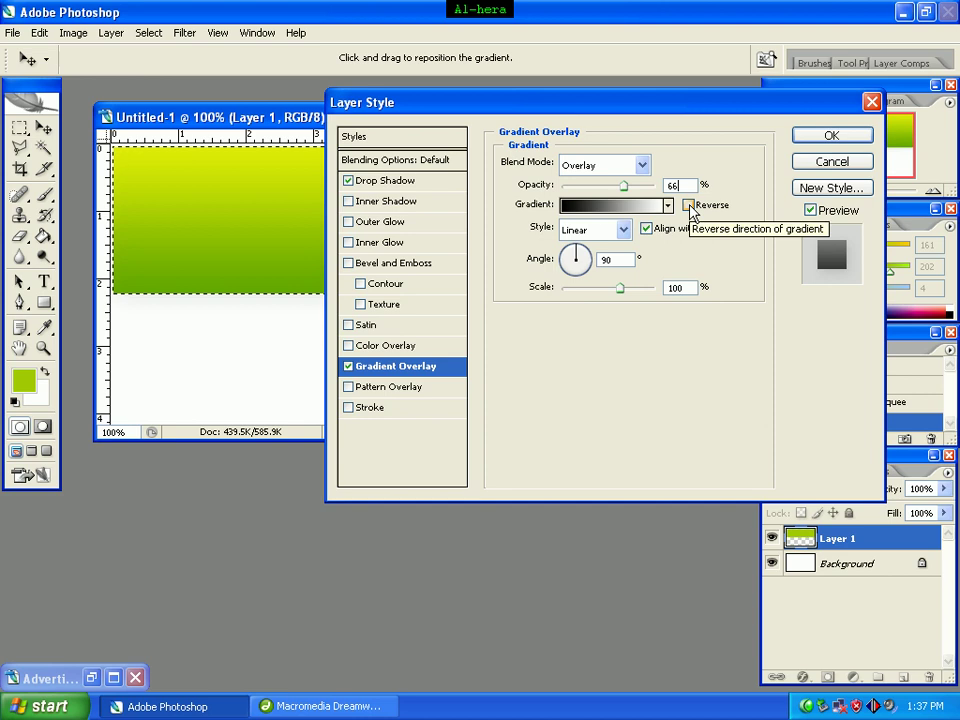
left_click(688, 206)
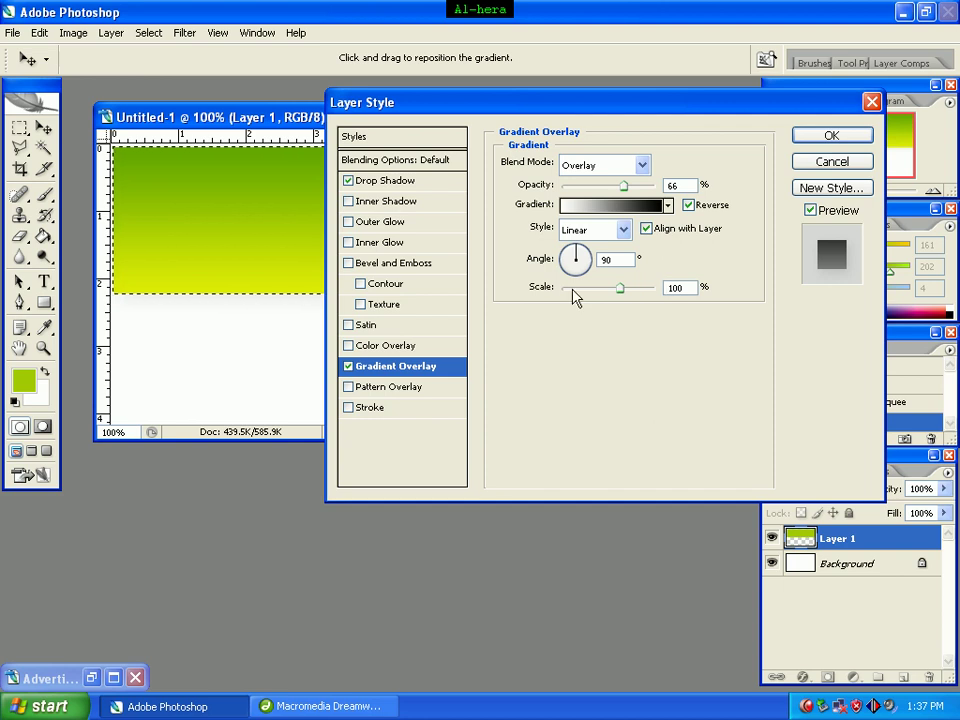
Step: Add a 5 px white (ffffff) Stroke to Layer 1 and apply the layer style
left_click(380, 418)
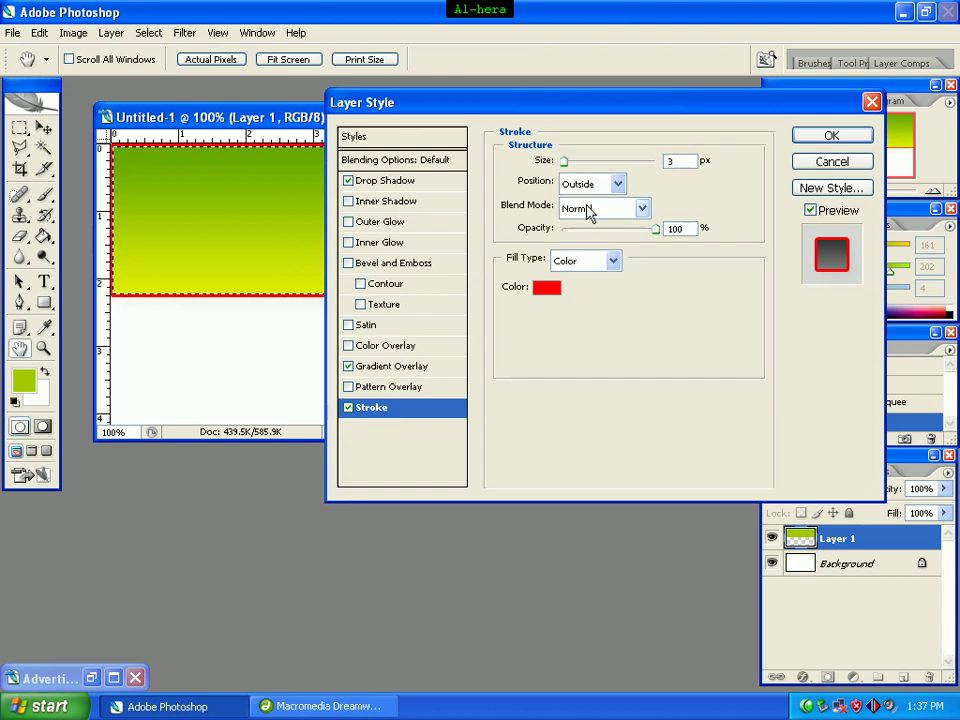
double_click(676, 160)
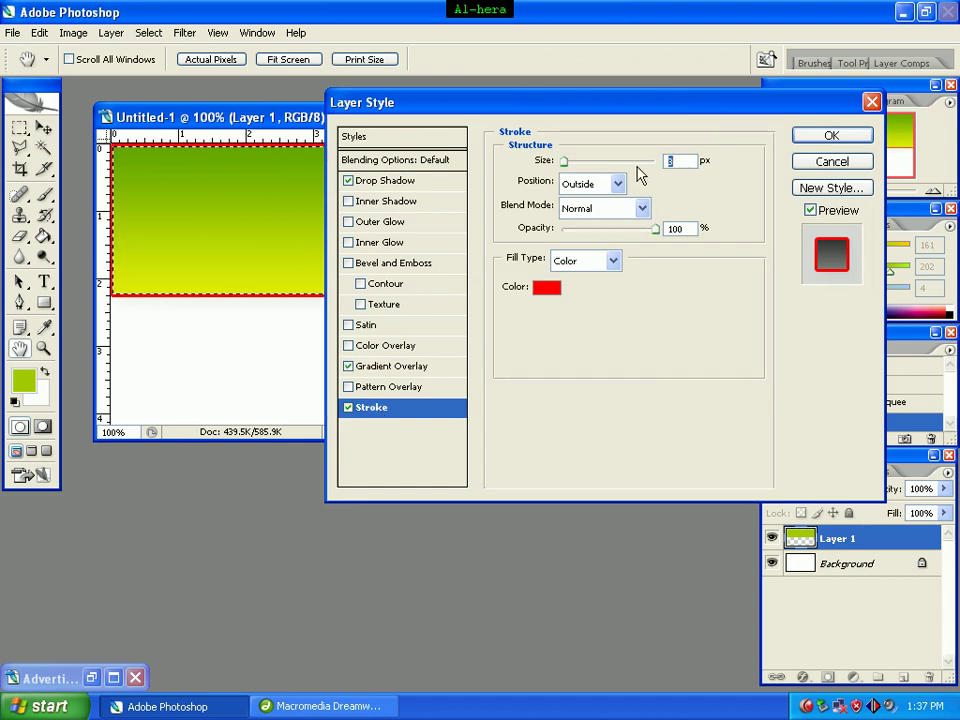
type("5")
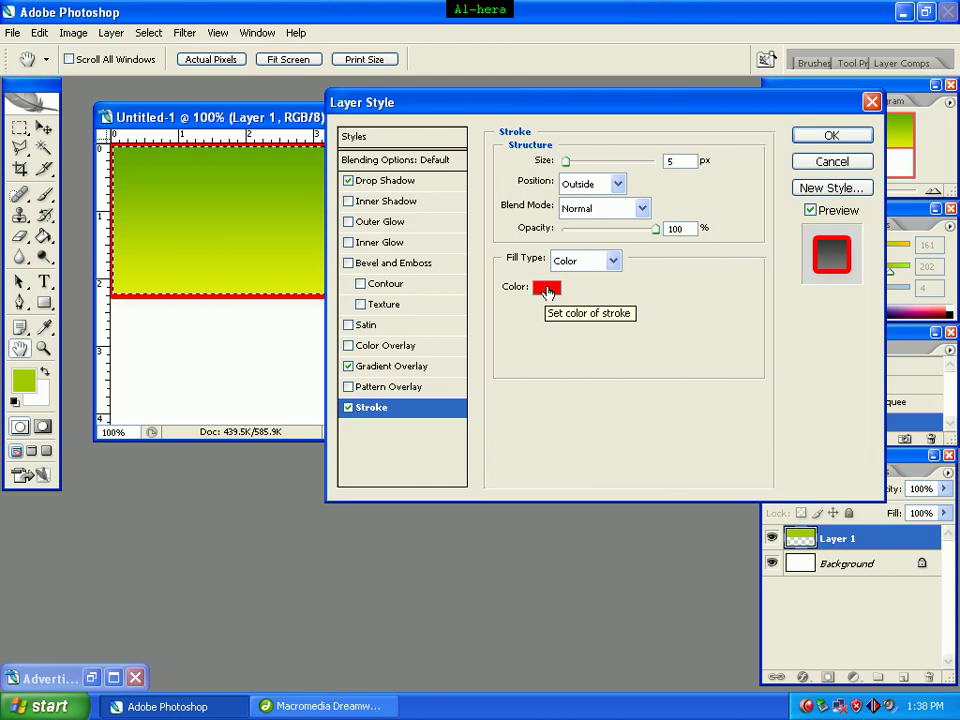
left_click(549, 291)
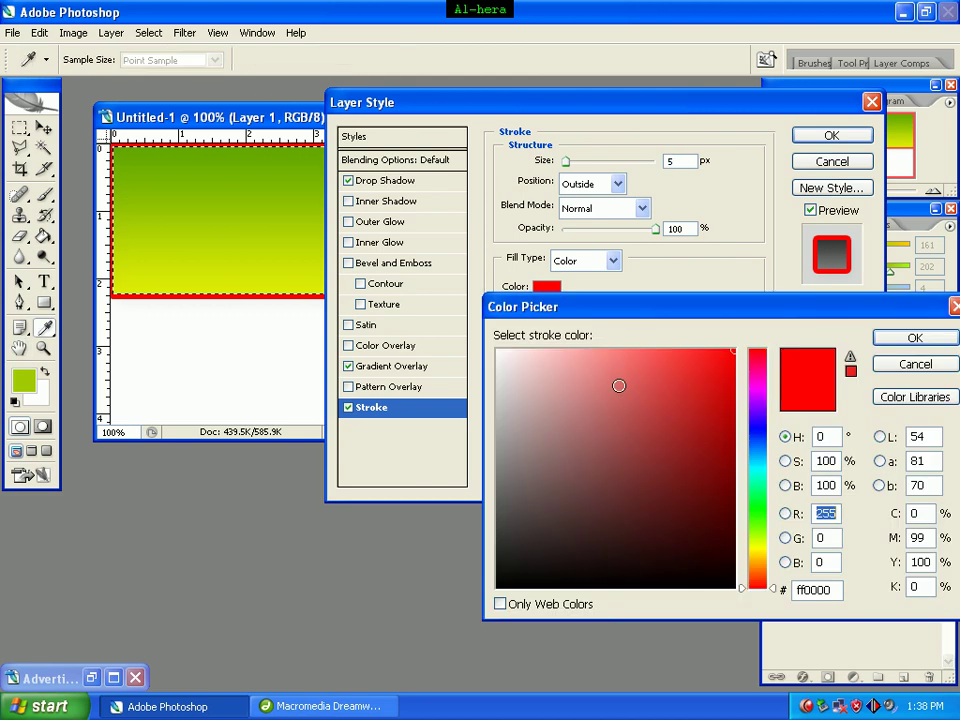
double_click(830, 590)
type("ff")
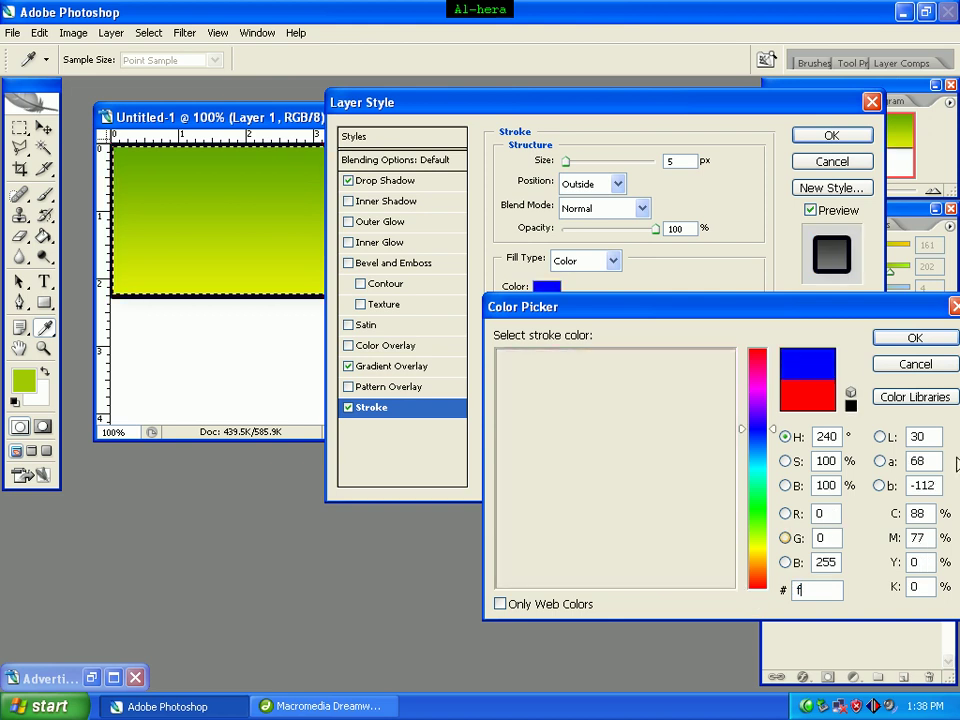
type("ffff")
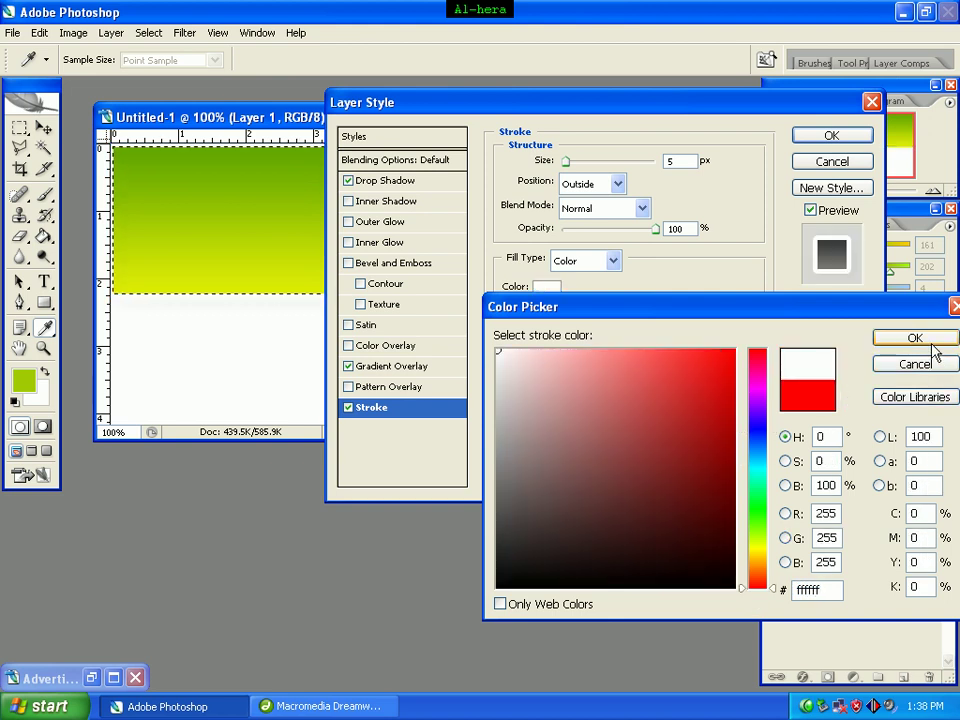
left_click(931, 341)
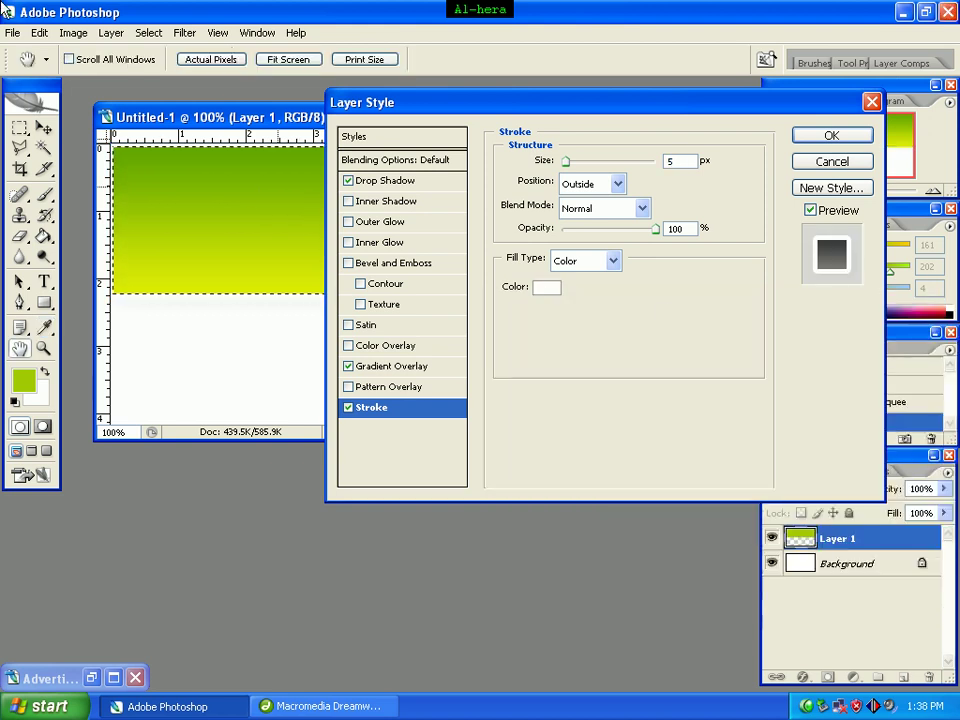
left_click(831, 135)
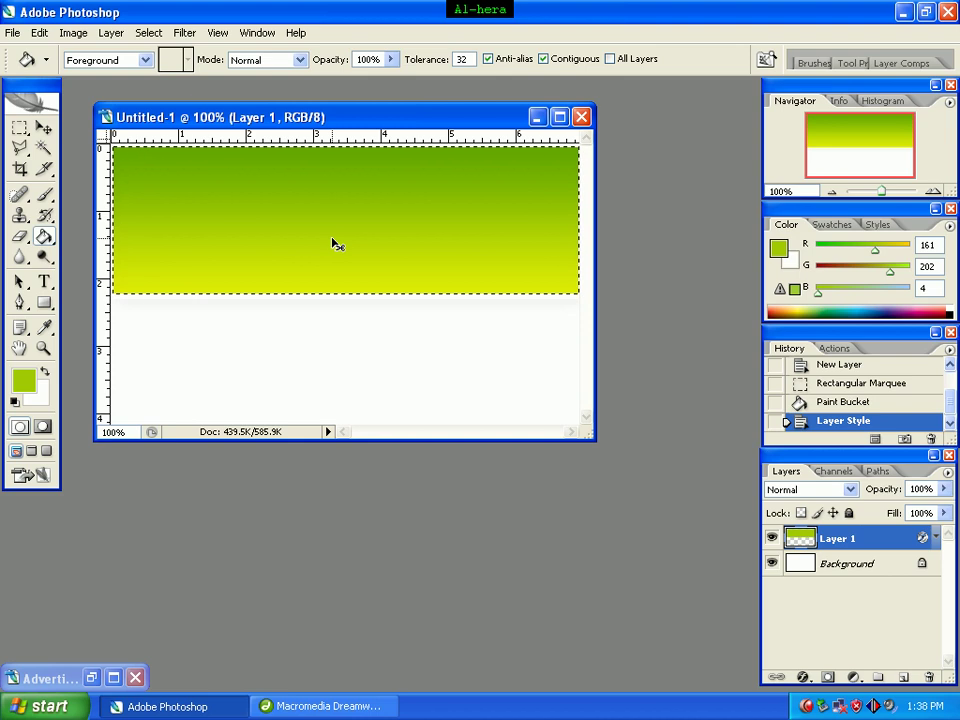
Step: Deselect, add Layer 2, and draw a circular marquee over the green band's lower edge
key("ctrl+d")
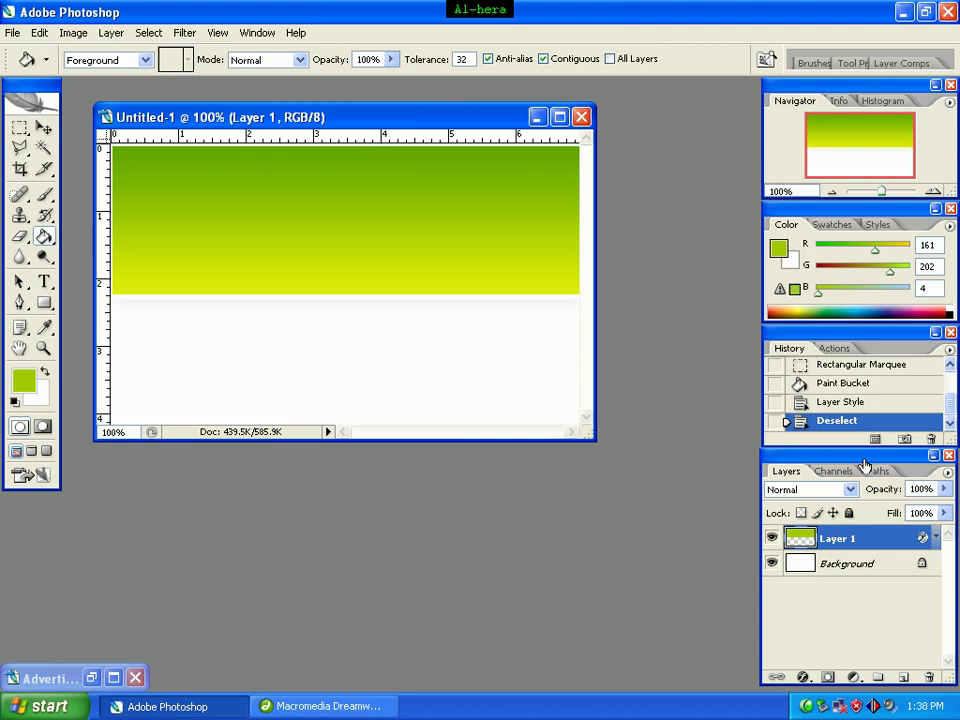
left_click(904, 679)
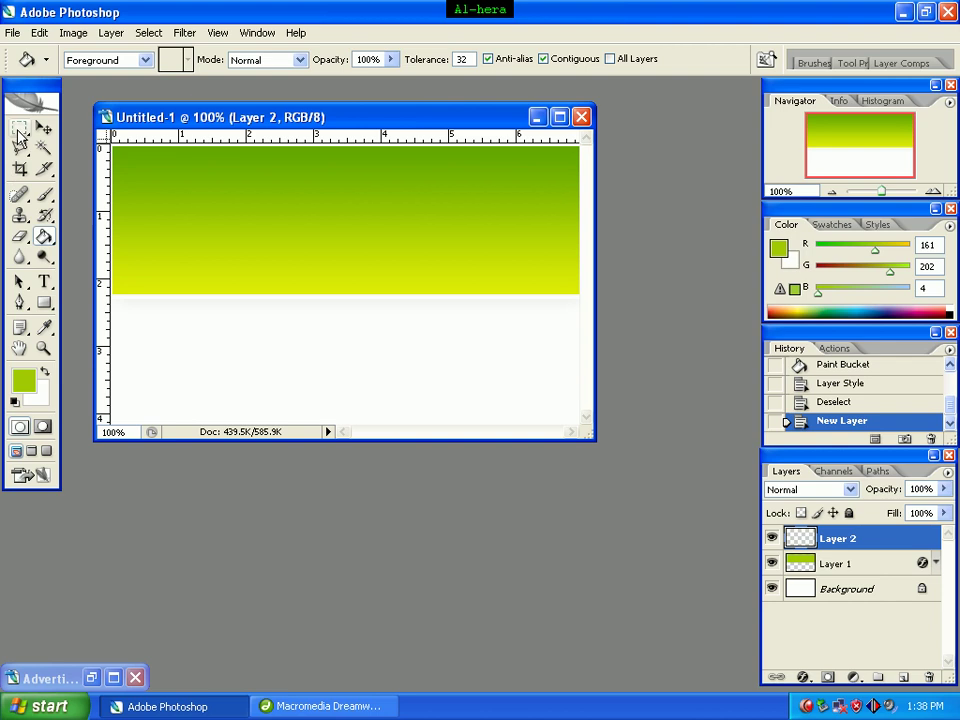
left_click(19, 135)
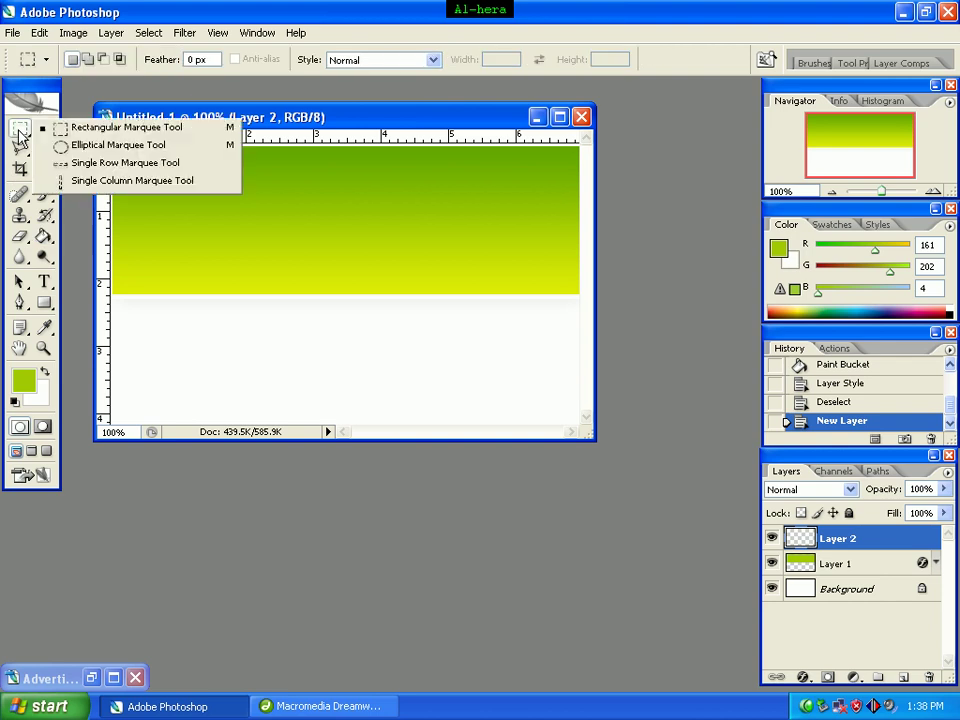
left_click(92, 146)
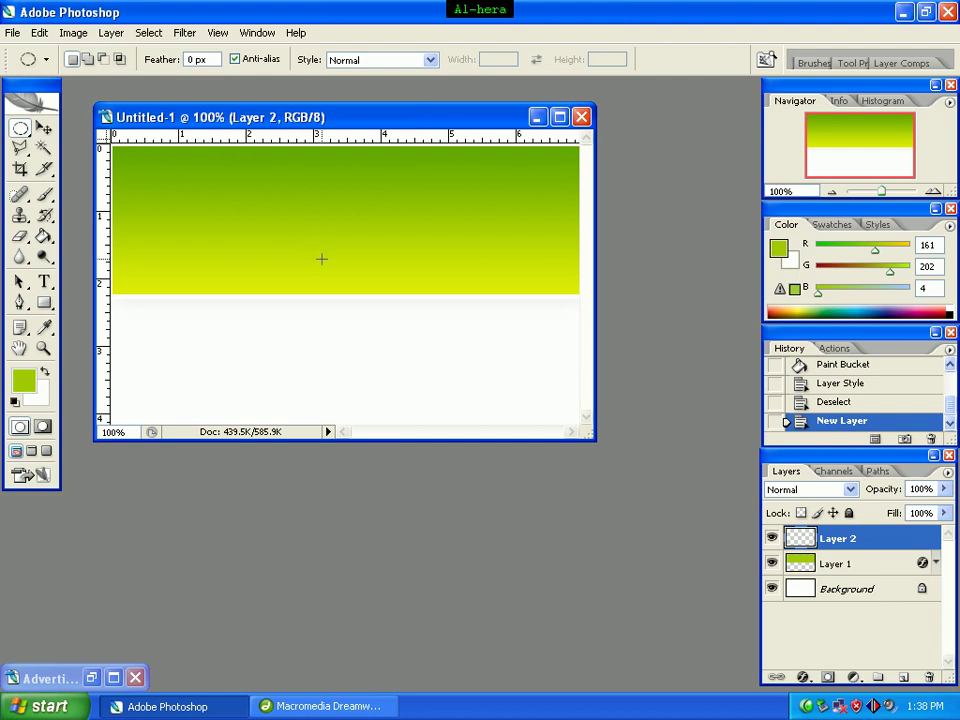
mouse_move(321, 259)
left_mouse_down()
mouse_move(330, 315)
mouse_move(426, 538)
mouse_move(479, 556)
left_mouse_up()
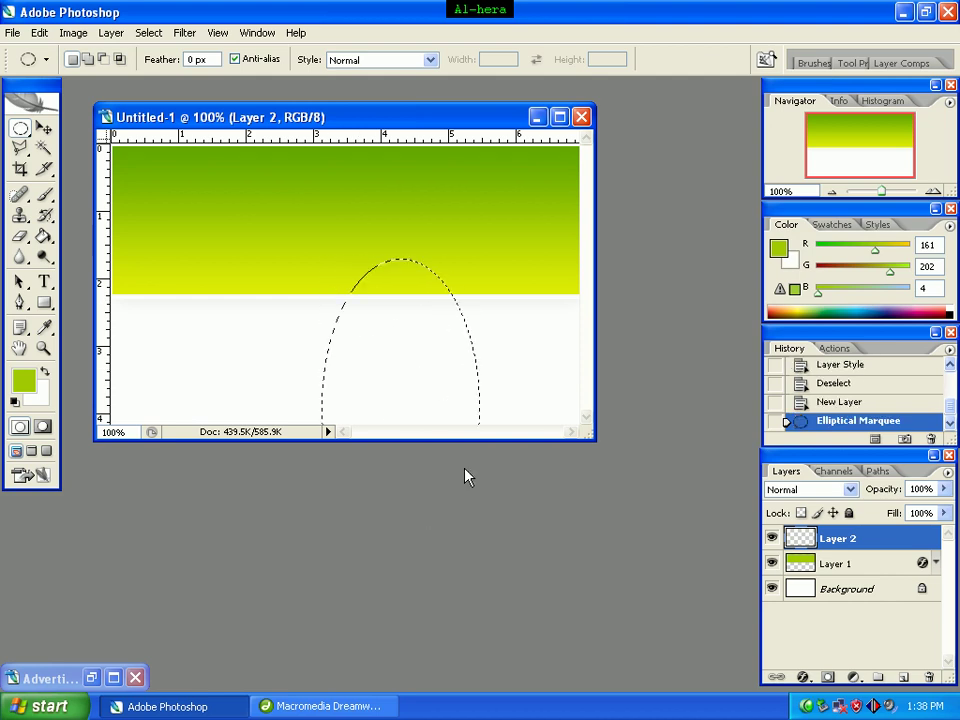
key("ctrl+z")
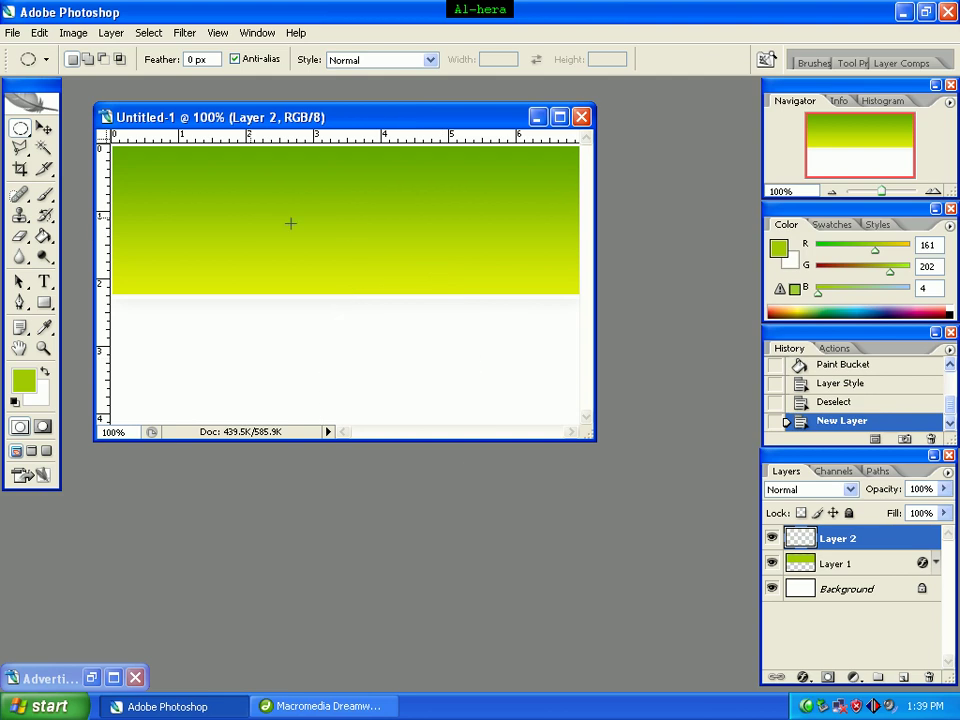
mouse_move(245, 219)
left_mouse_down()
mouse_move(274, 273)
mouse_move(424, 387)
left_mouse_up()
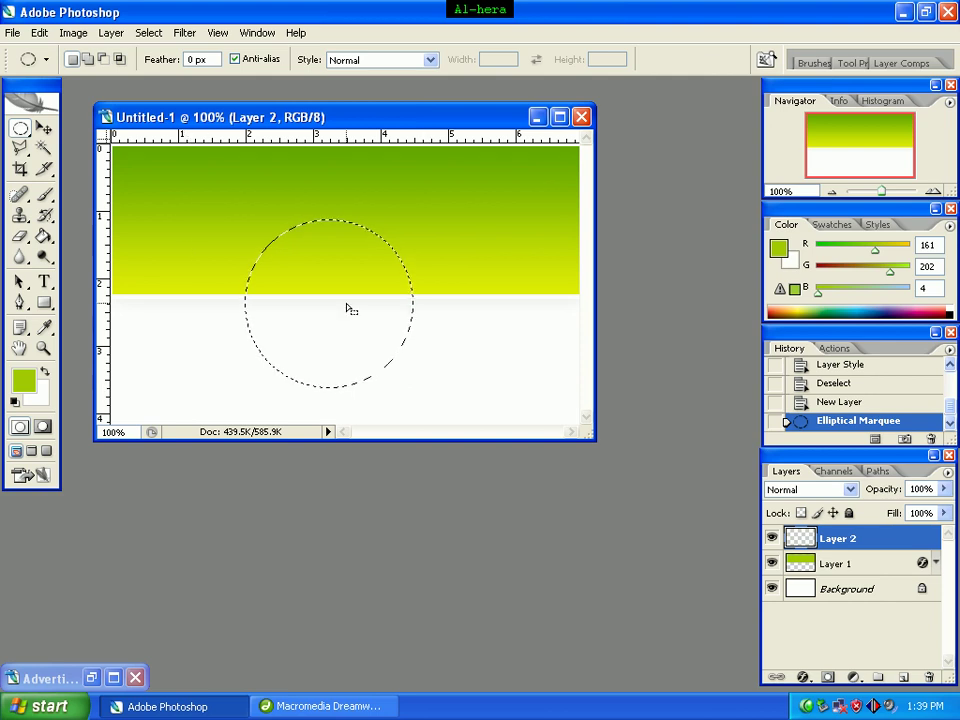
left_click_drag(341, 300, 351, 302)
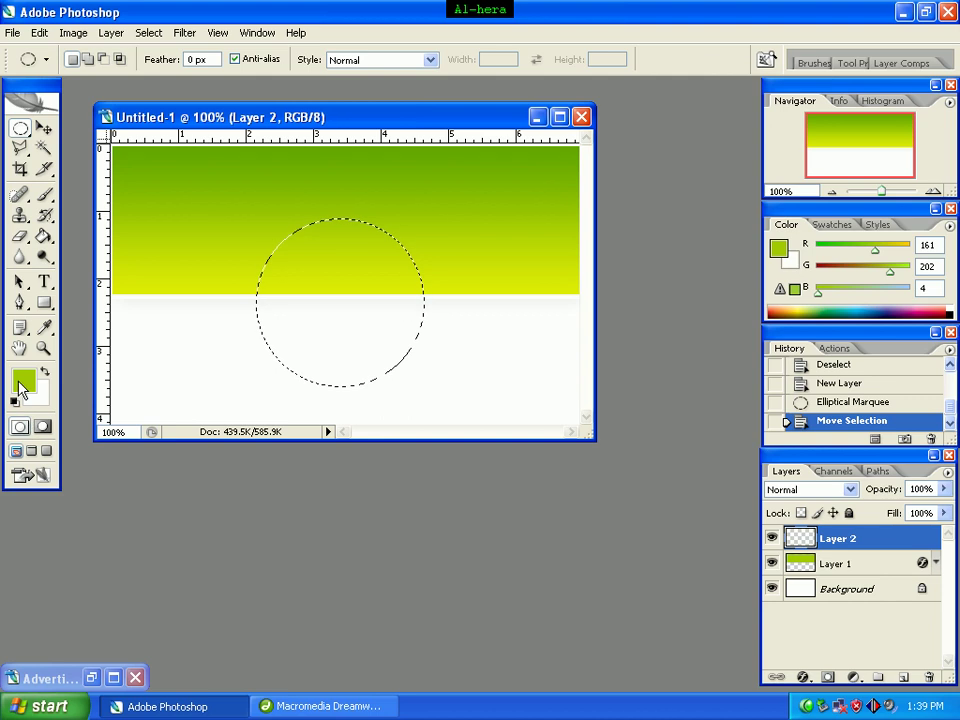
Step: Set the foreground to teal 0094ba and paint-bucket fill the circle on Layer 2
left_click(26, 386)
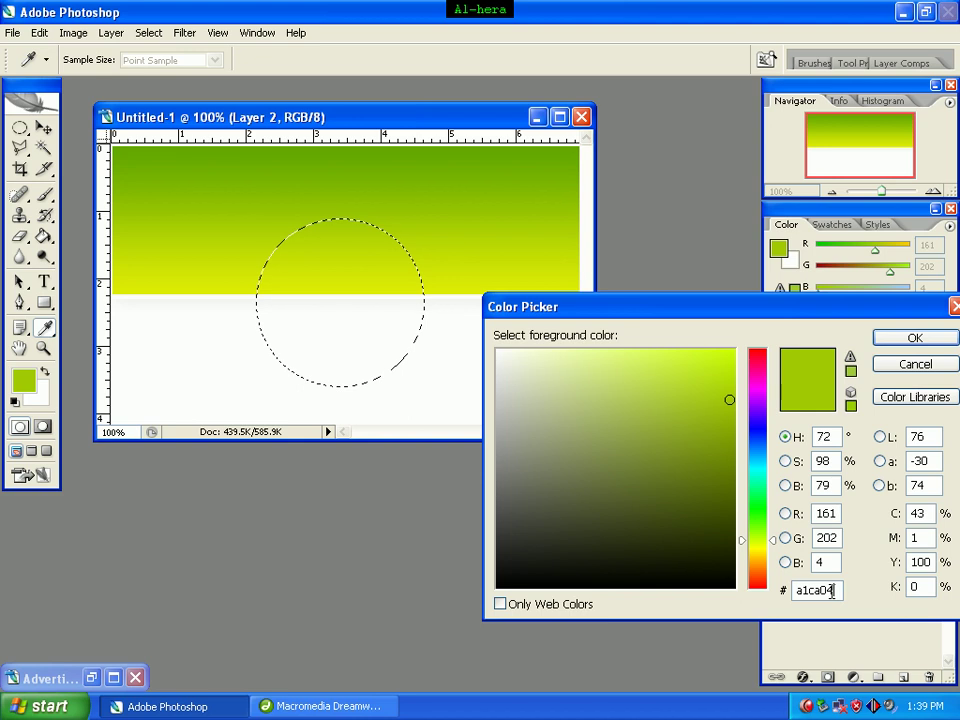
left_click_drag(831, 591, 782, 596)
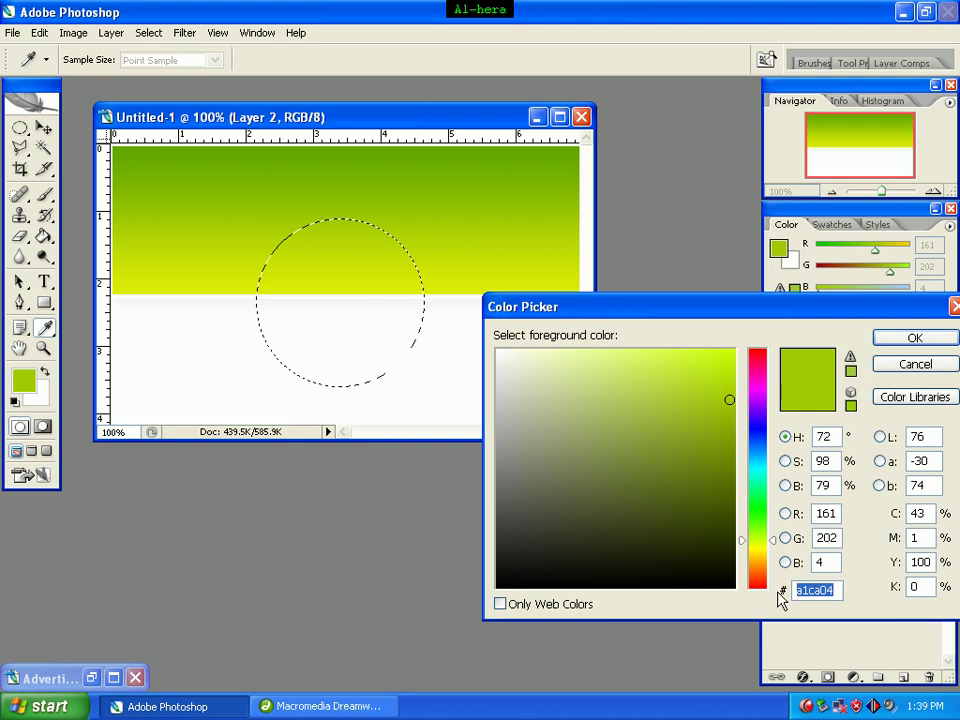
type("00")
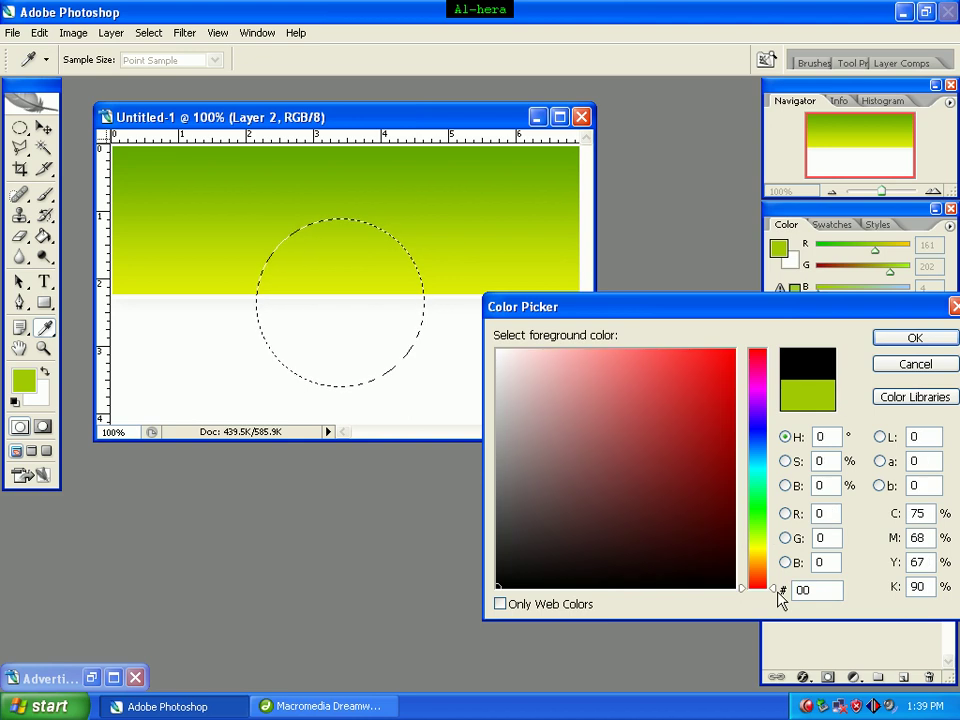
type("94")
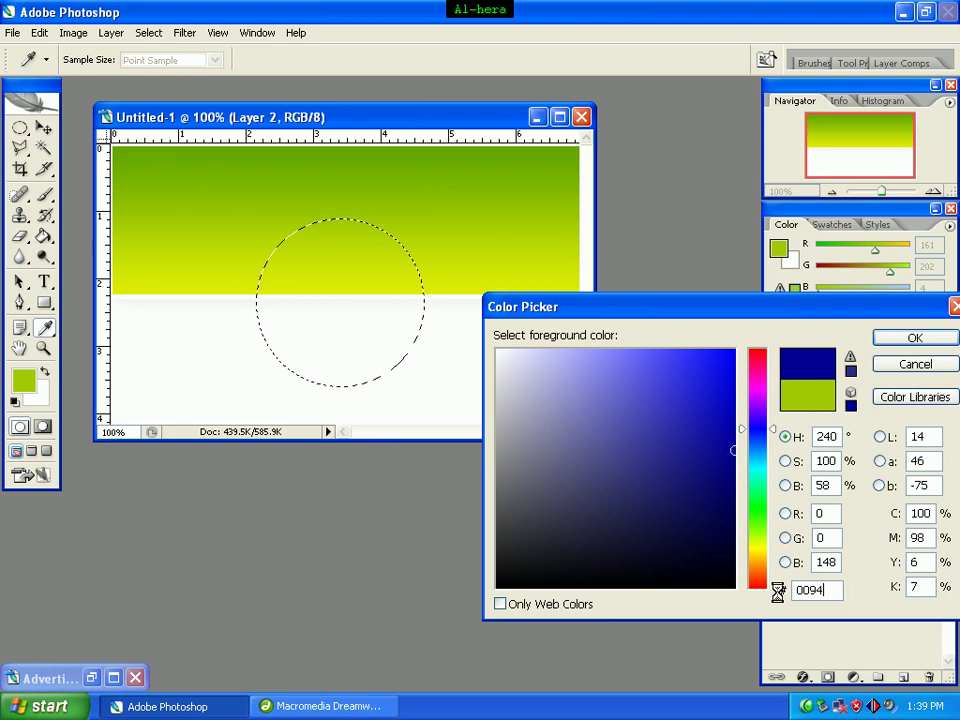
type("ba")
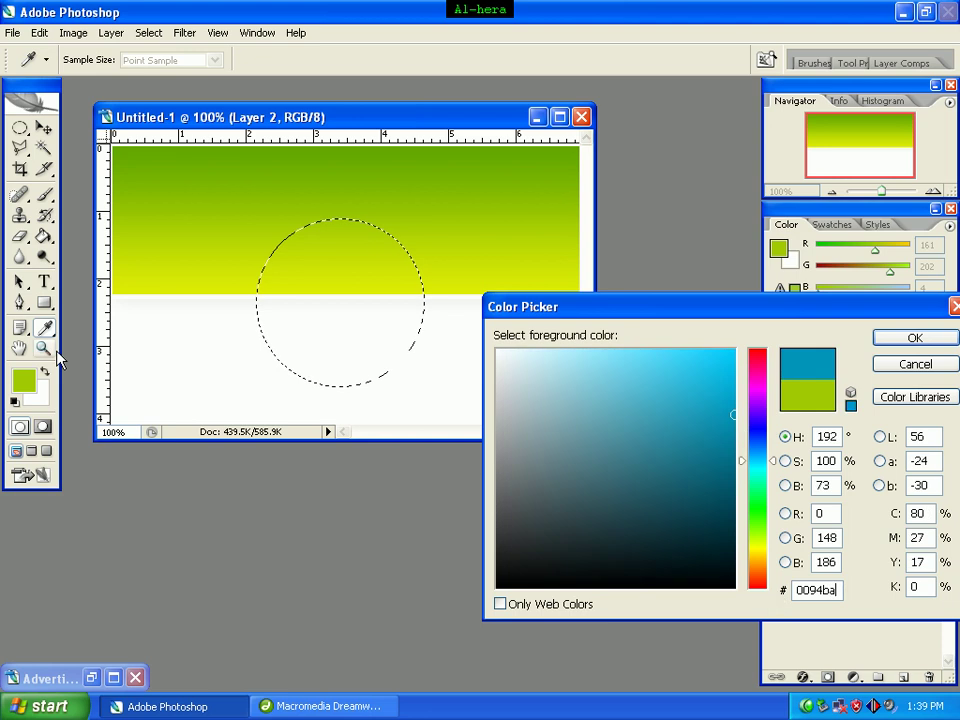
left_click(924, 339)
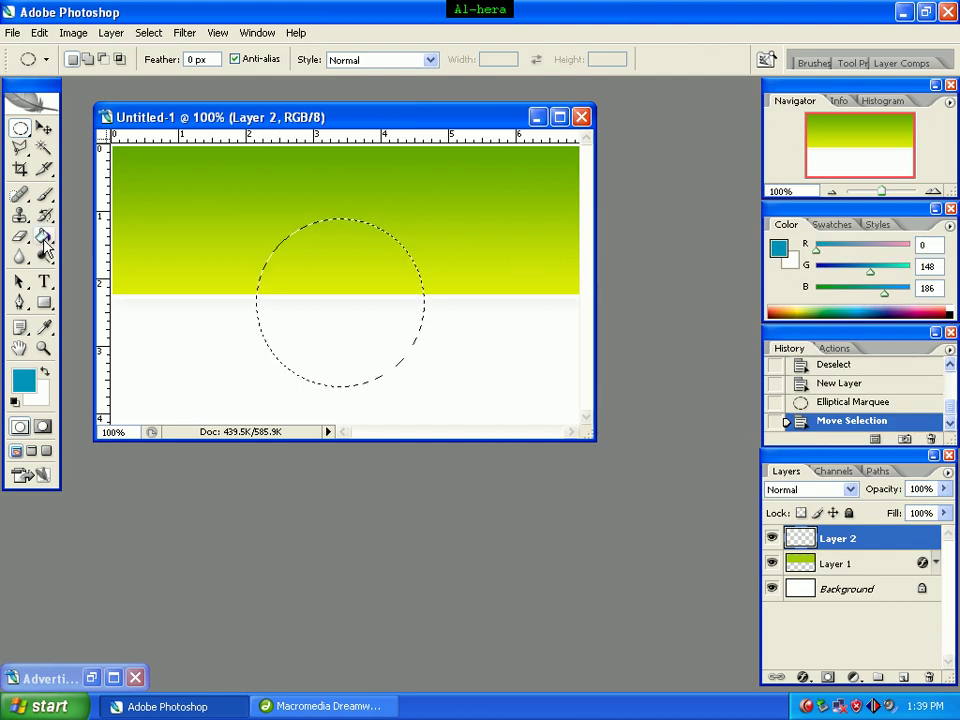
left_click(44, 238)
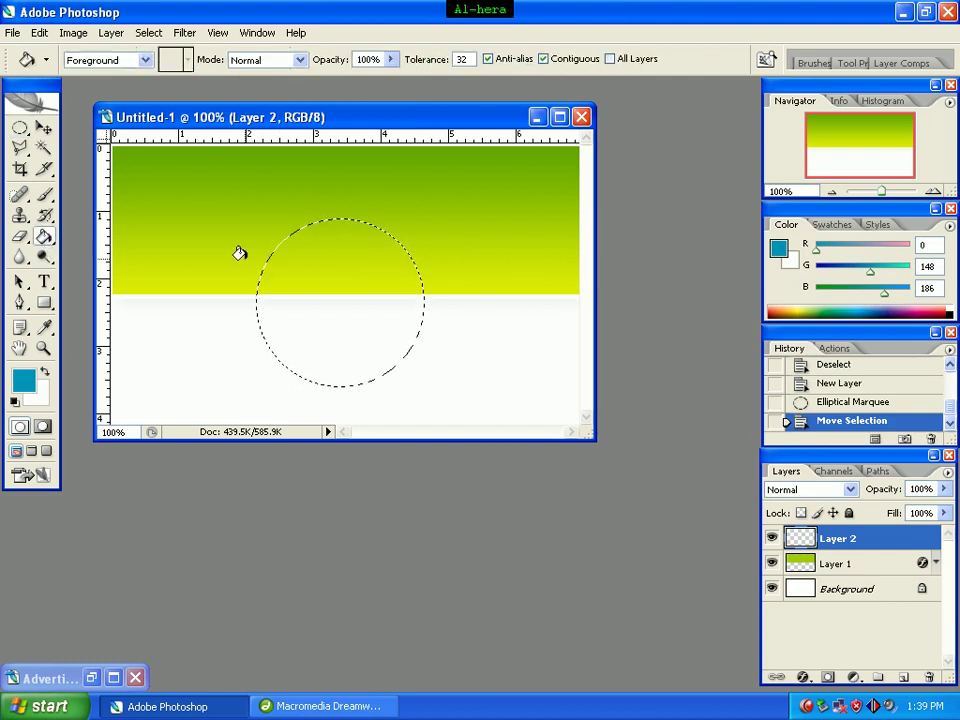
left_click(330, 297)
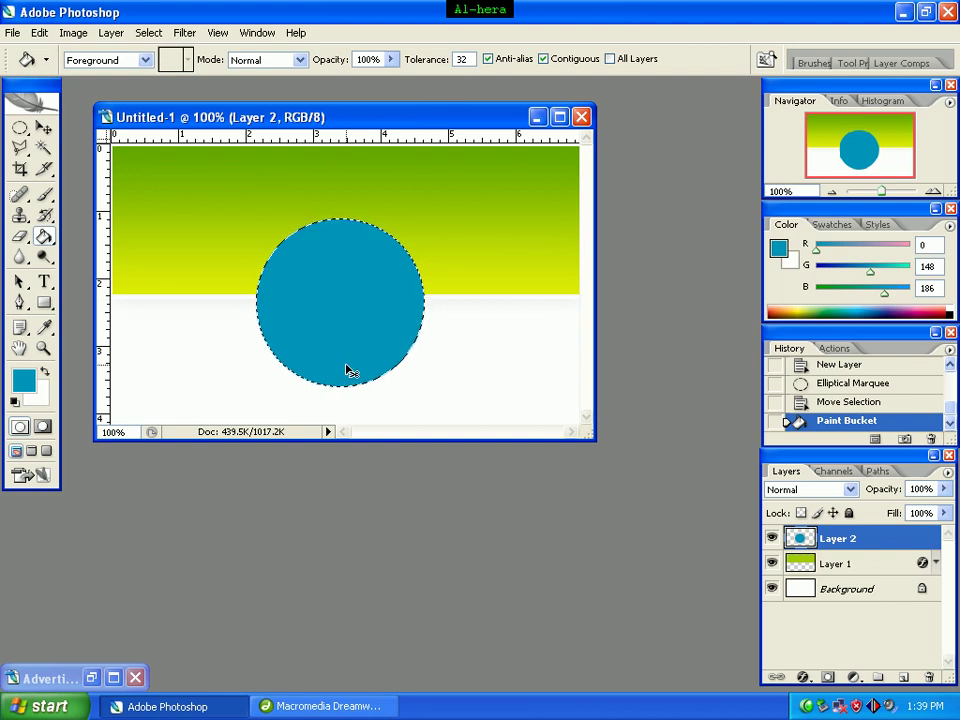
Step: Deselect the circle and draw a triangular polygonal lasso selection over its upper-left edge
key("ctrl+d")
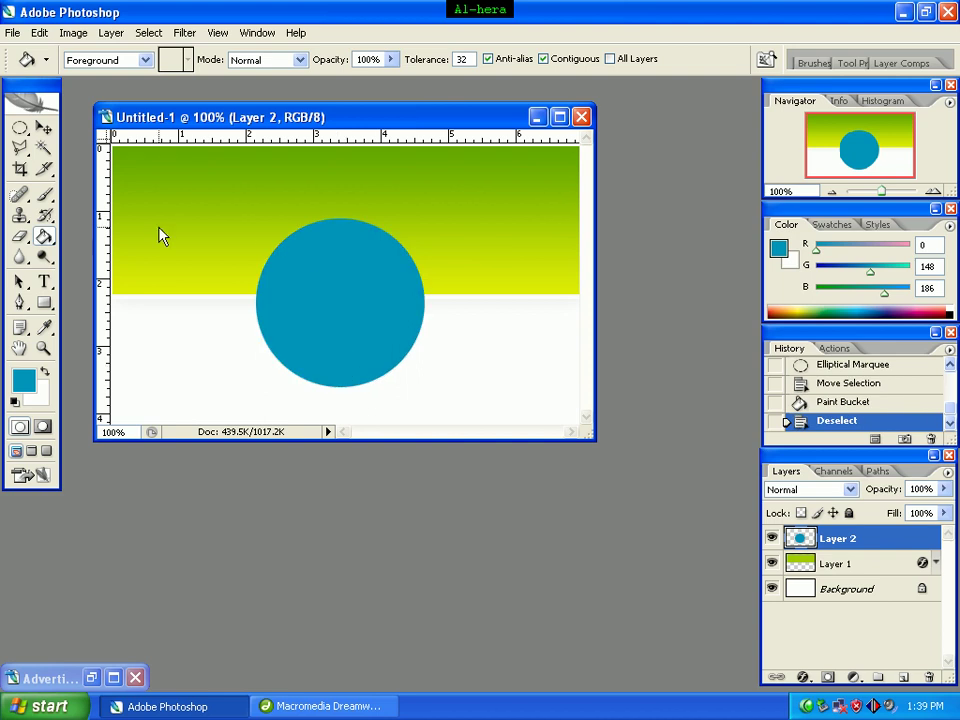
left_click(20, 152)
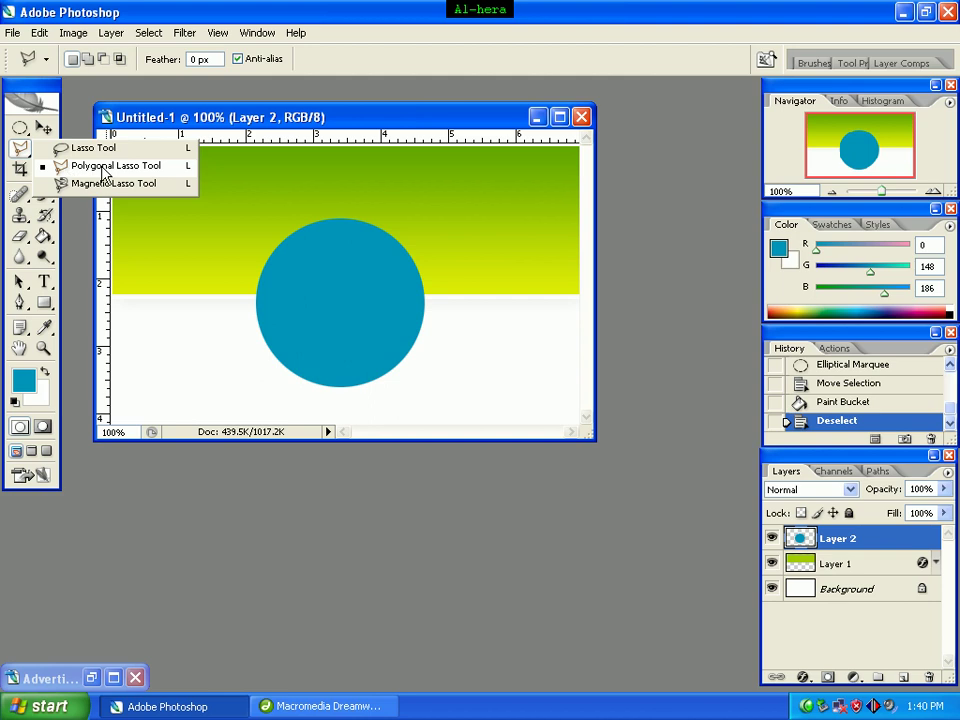
left_click(103, 168)
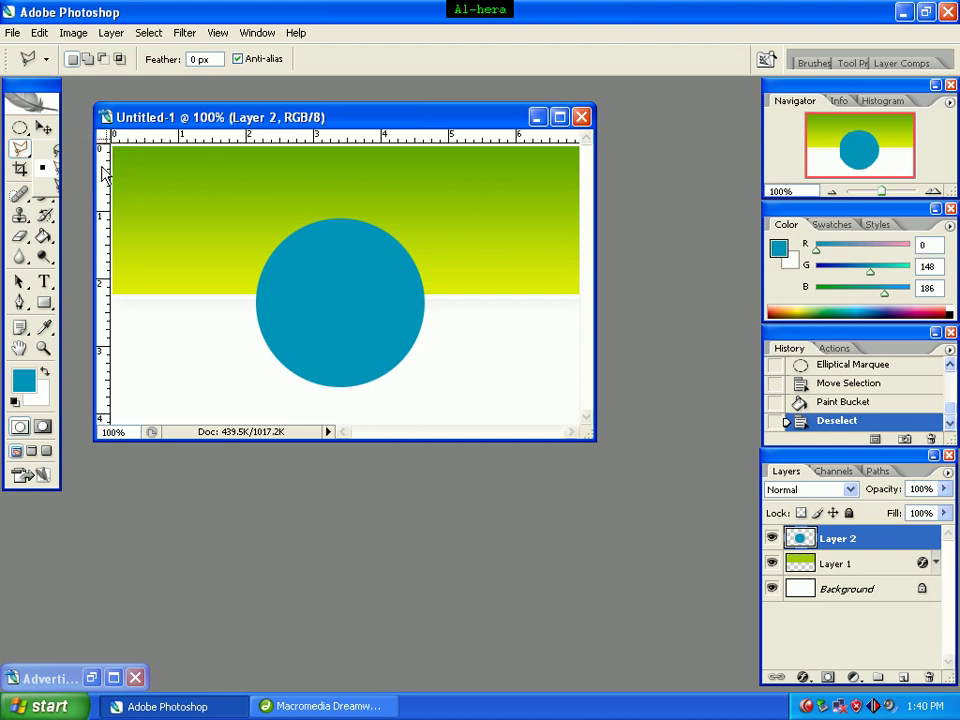
left_click(250, 277)
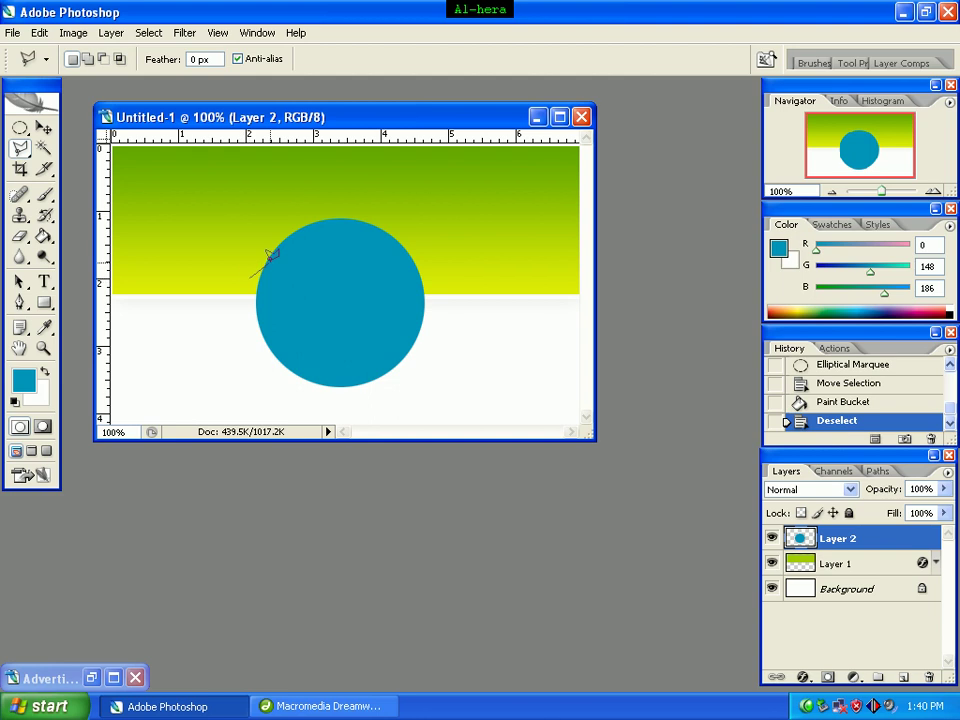
left_click(376, 211)
left_click(257, 177)
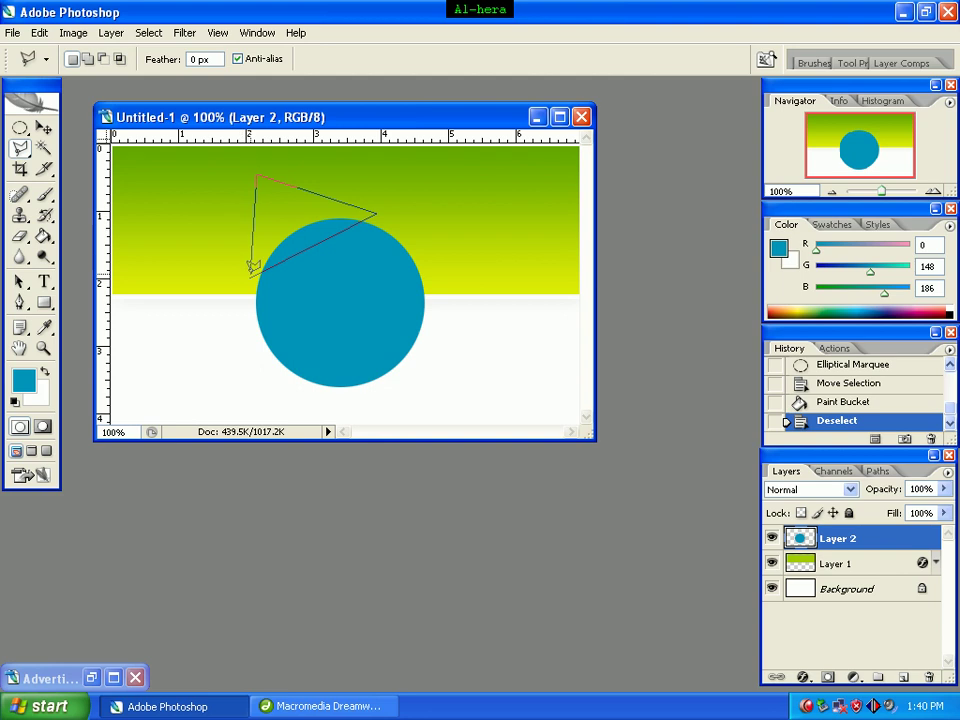
left_click(252, 271)
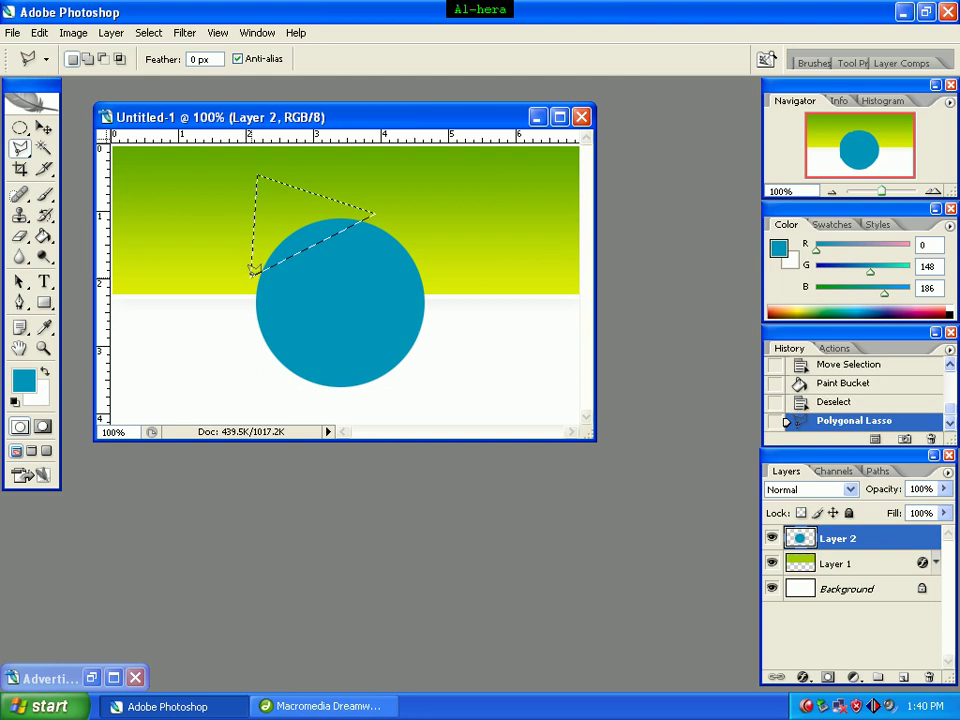
key("Down")
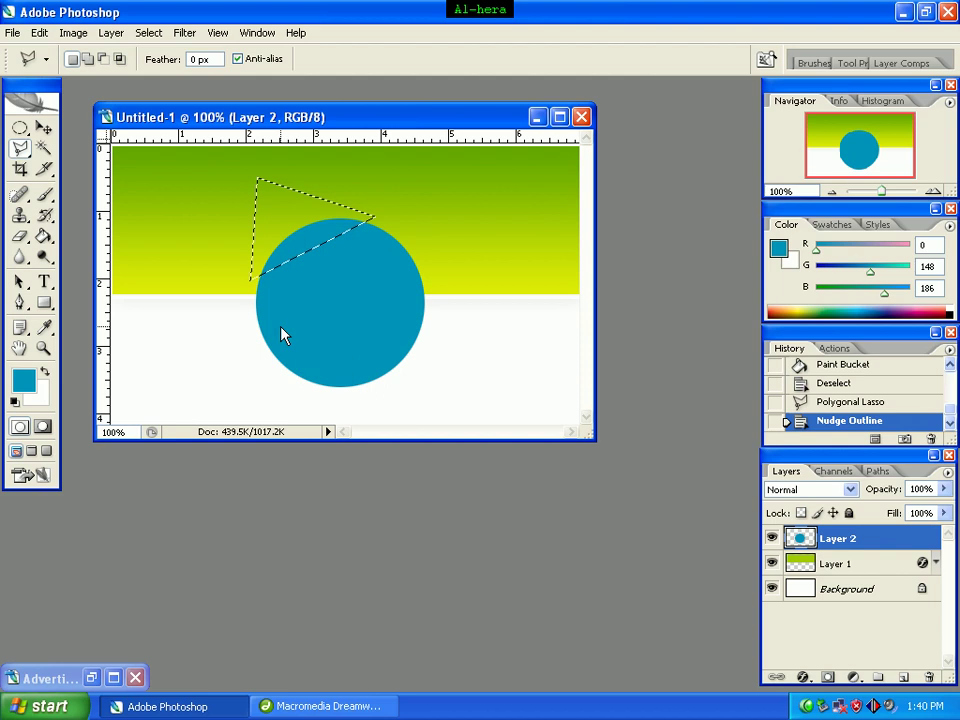
Step: Cut the triangular selection from the circle onto its own new layer (Layer 3)
right_click(297, 220)
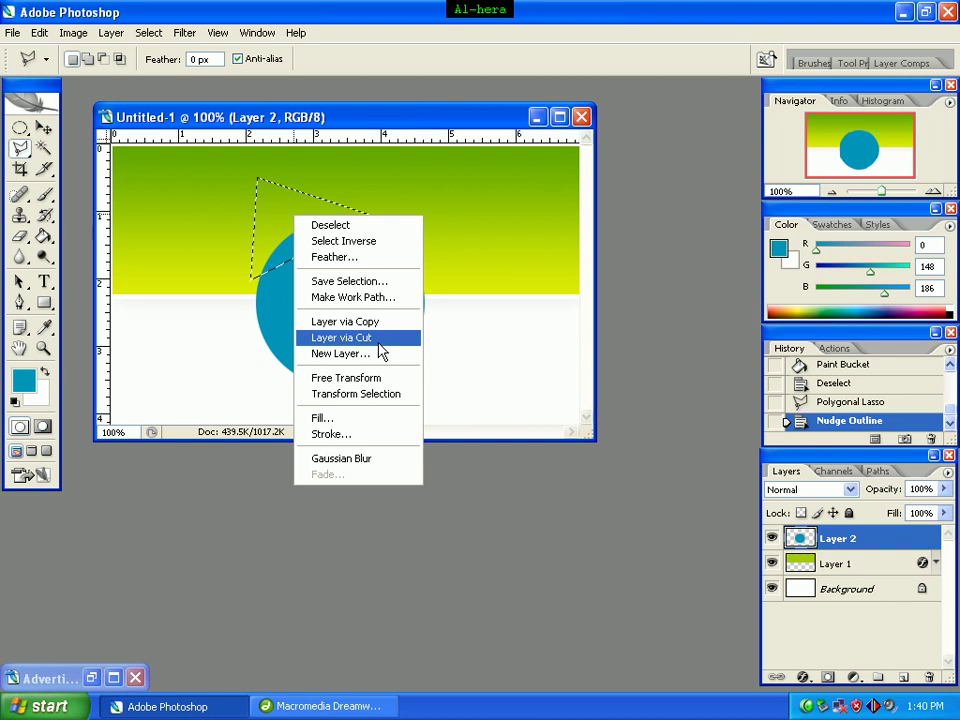
left_click(379, 342)
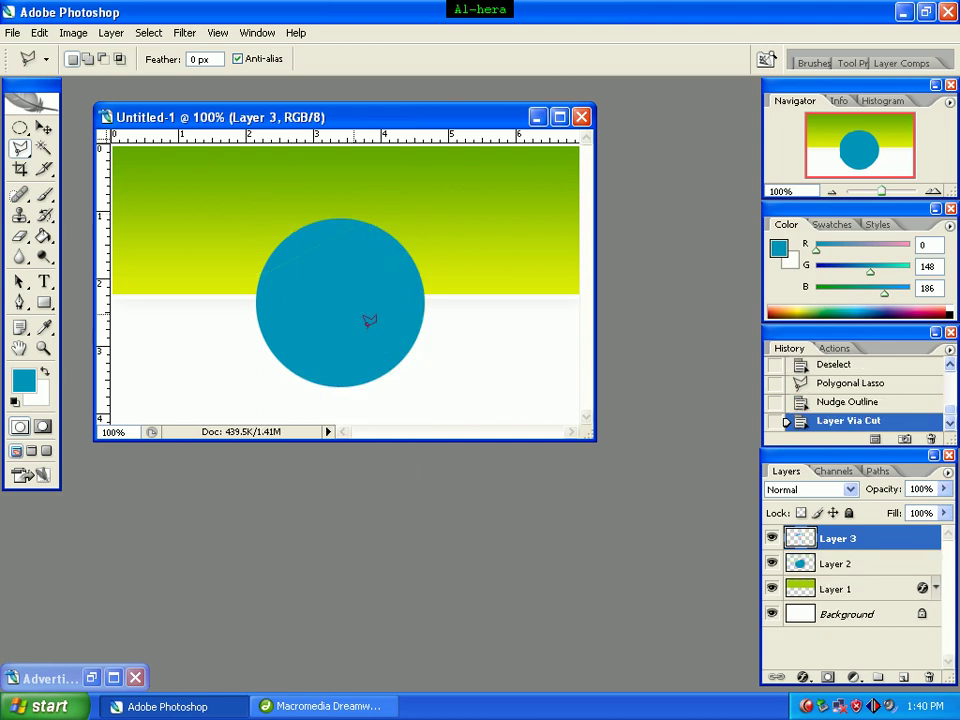
left_click(358, 224)
Step: Hide Layer 3 and select Layer 2 with the blue shape
left_click(772, 539)
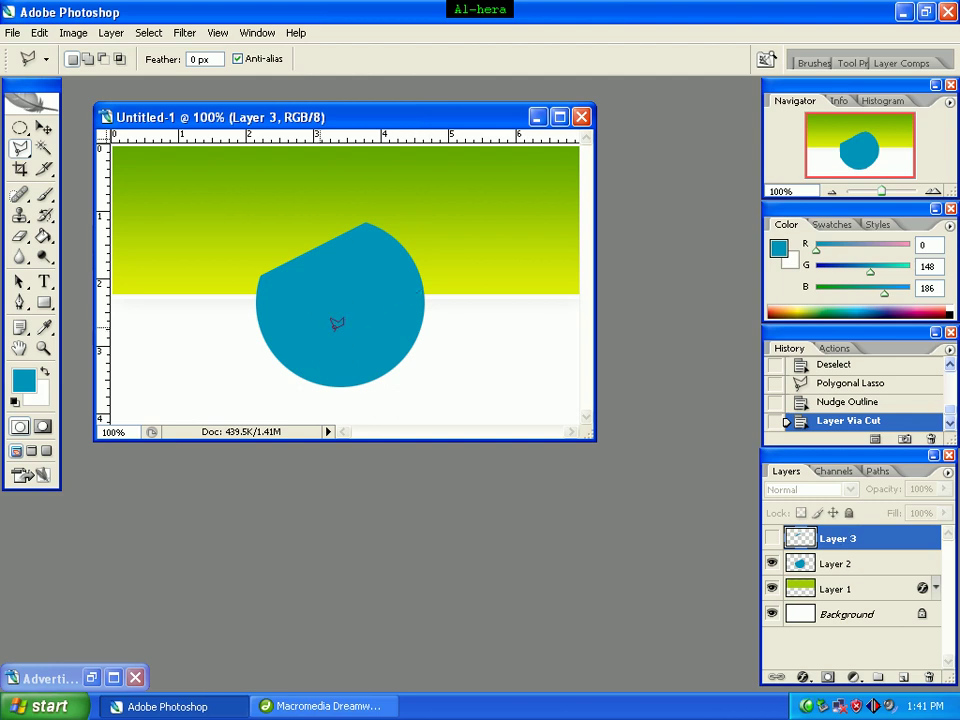
left_click(772, 538)
left_click(850, 568)
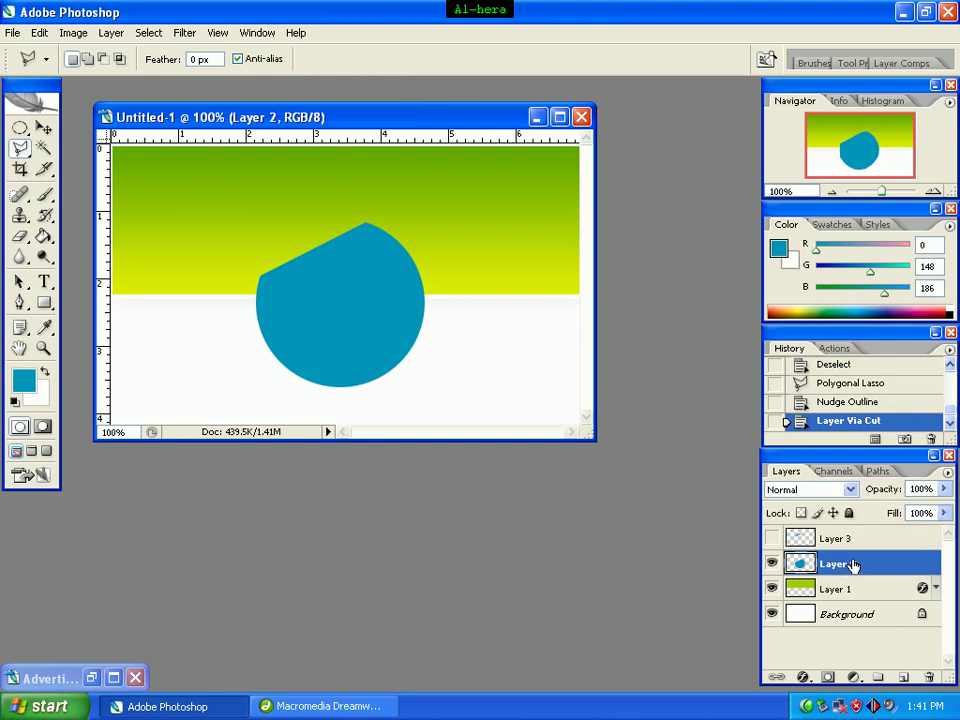
Step: Enable Outer Glow on Layer 2 with Normal blend mode at 50% opacity
right_click(855, 567)
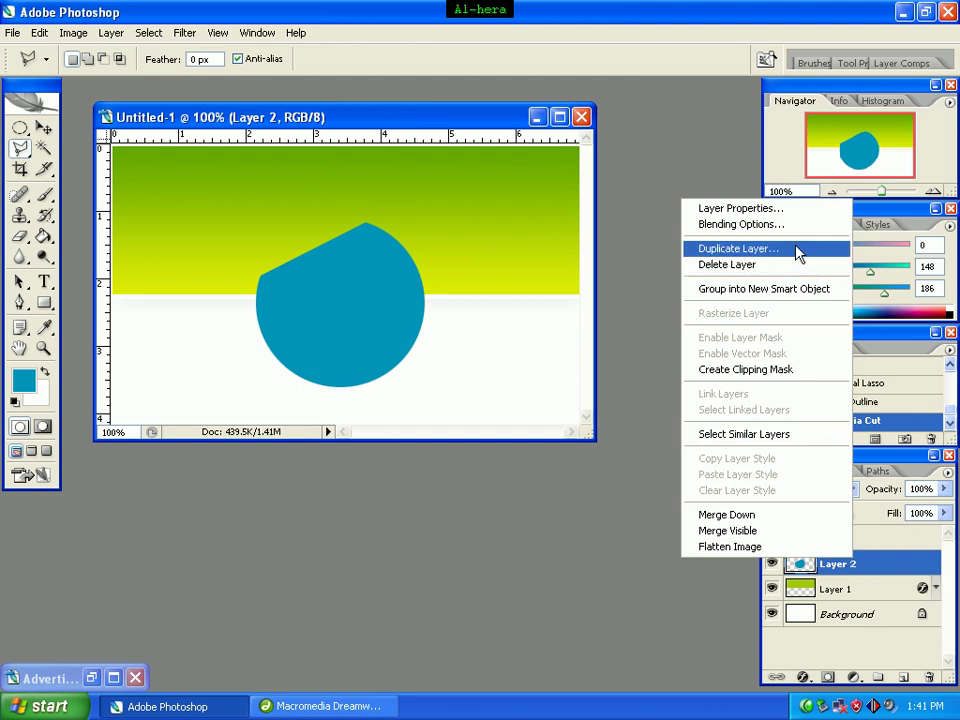
key("Escape")
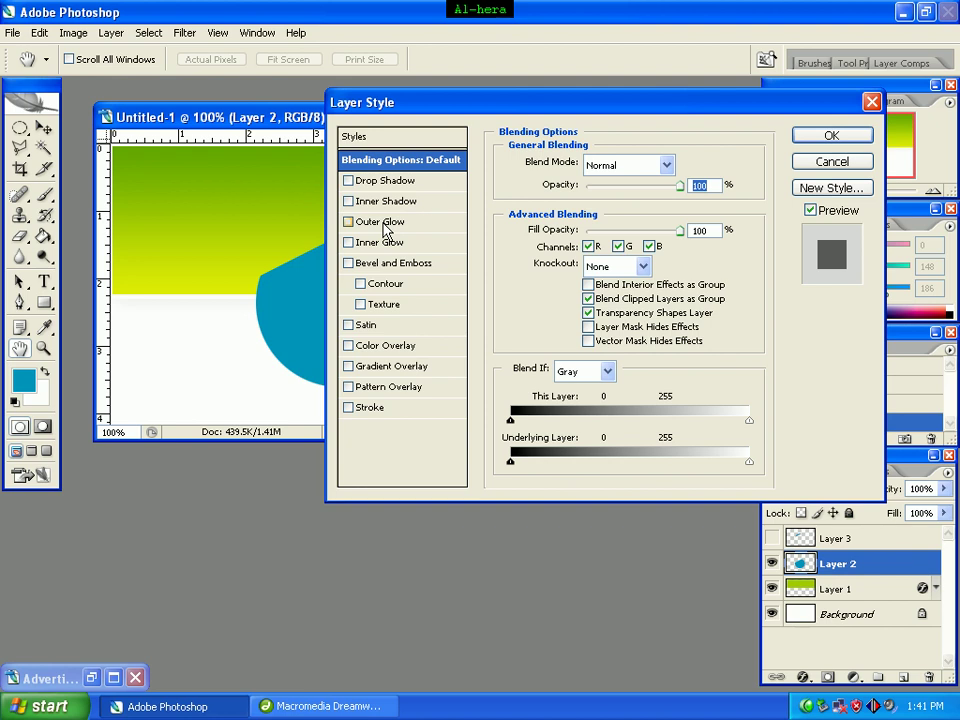
left_click(386, 222)
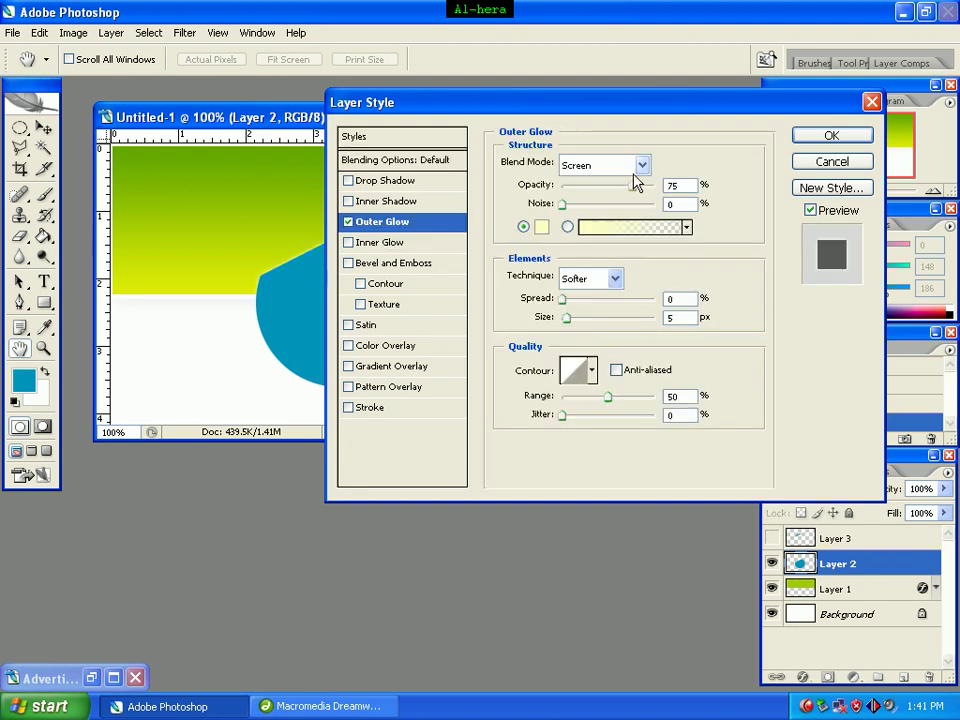
left_click(642, 165)
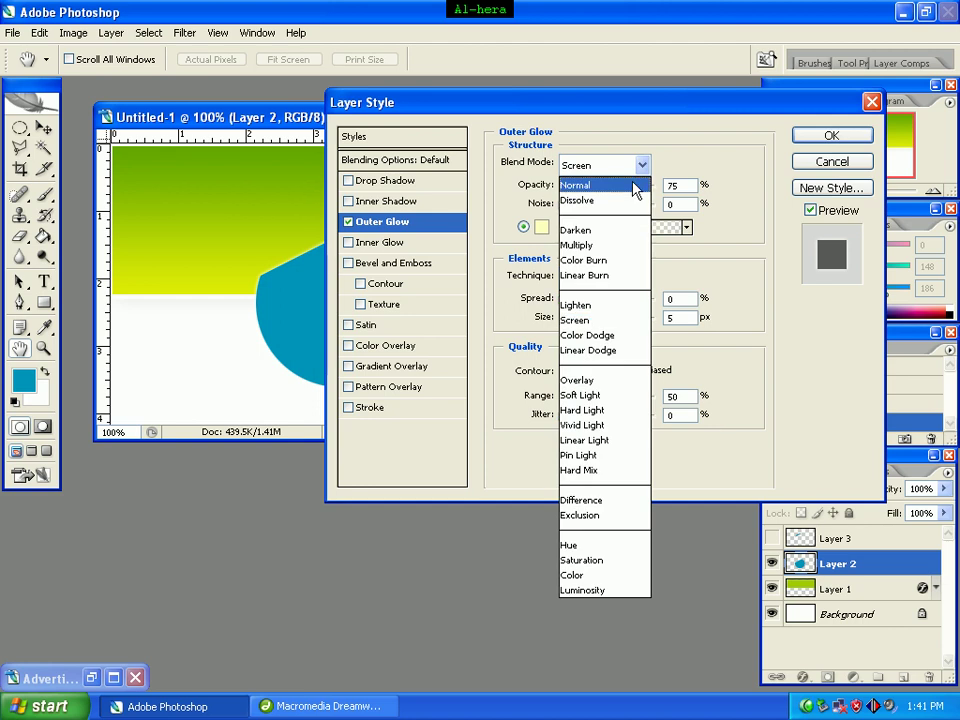
left_click(633, 186)
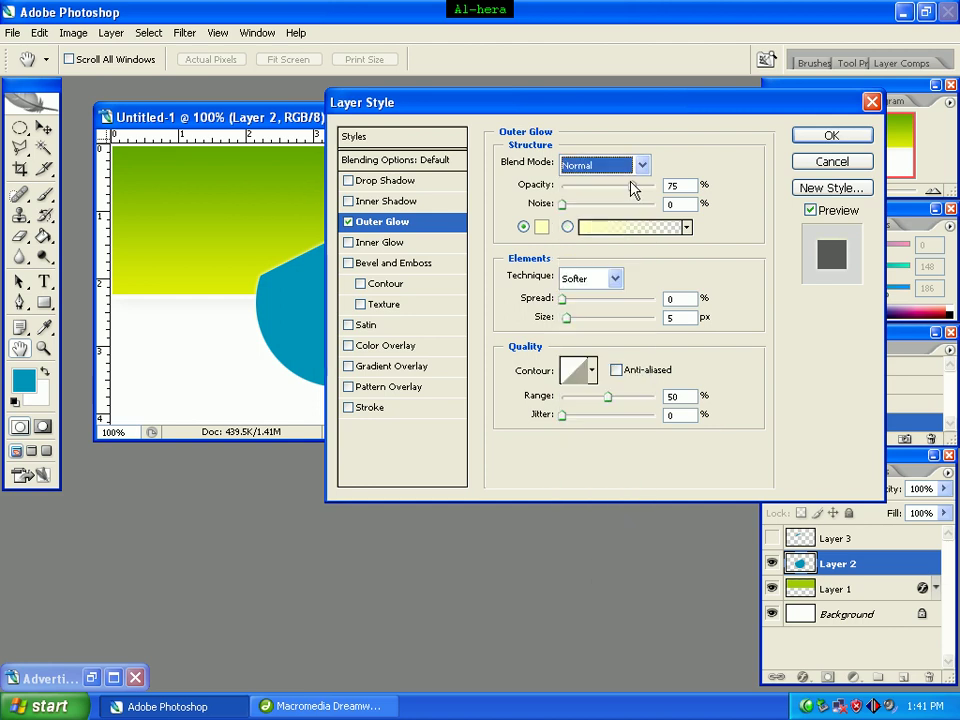
double_click(682, 185)
type("5")
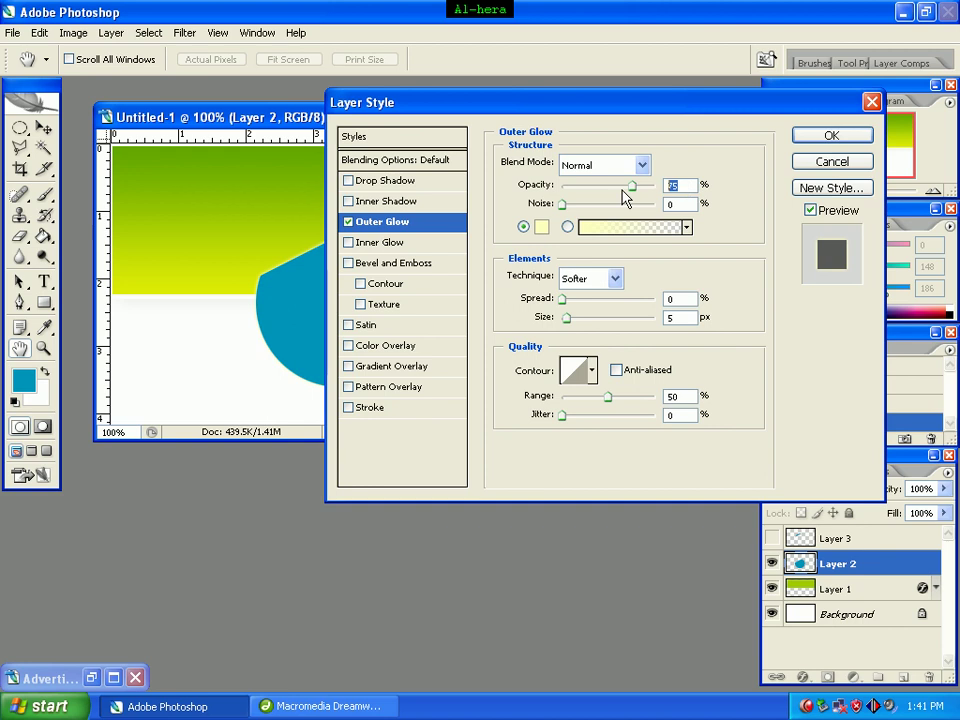
type("0")
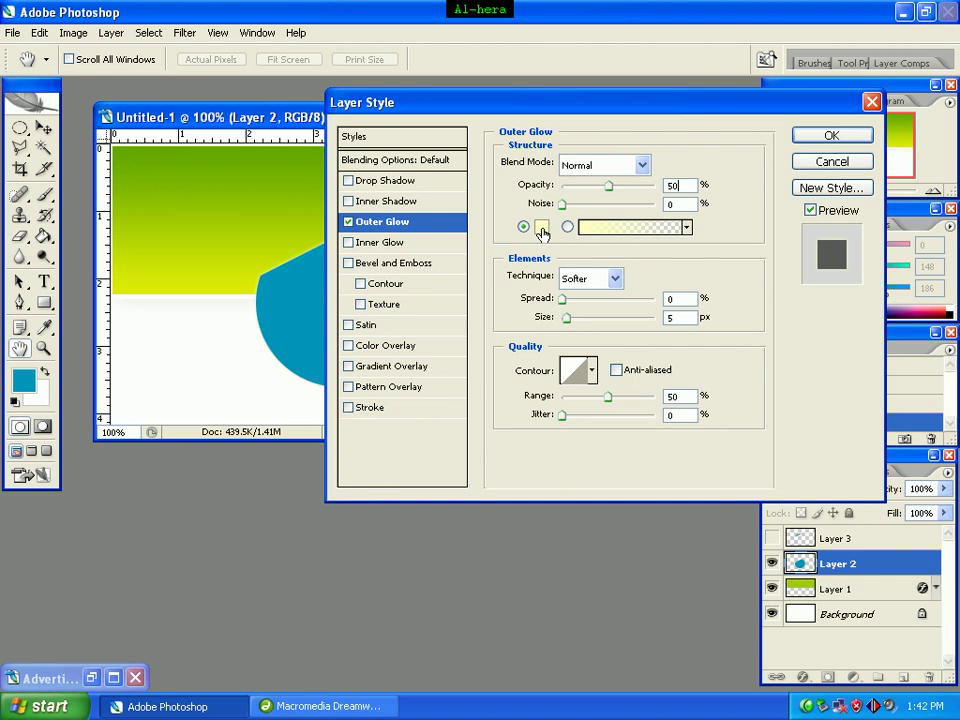
Step: Make the outer glow colour black (000000) with a 3 px size
left_click(541, 228)
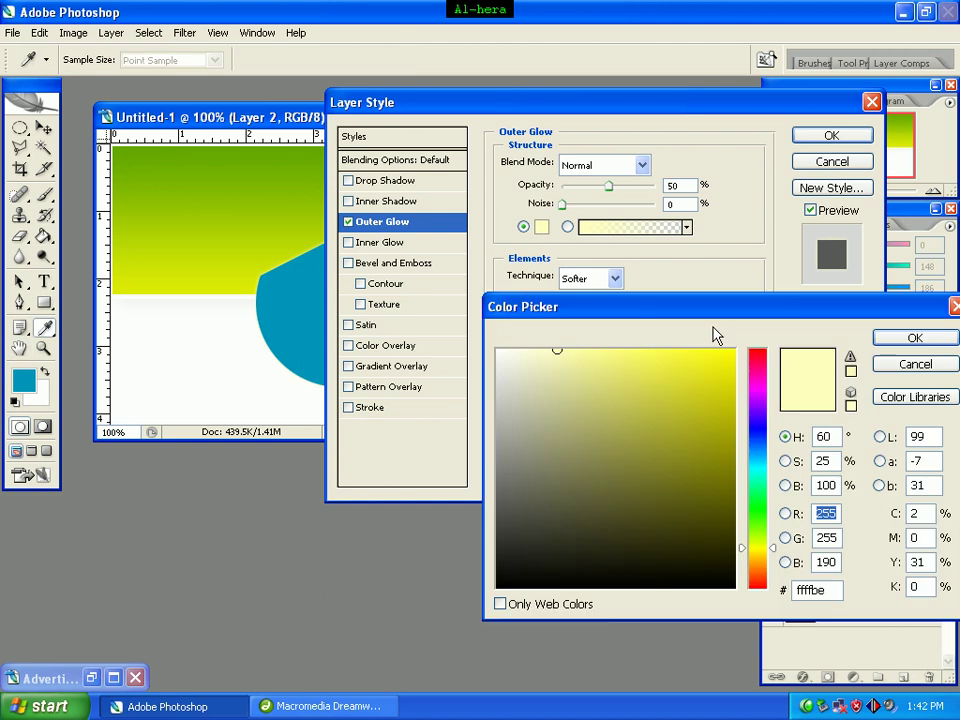
double_click(823, 590)
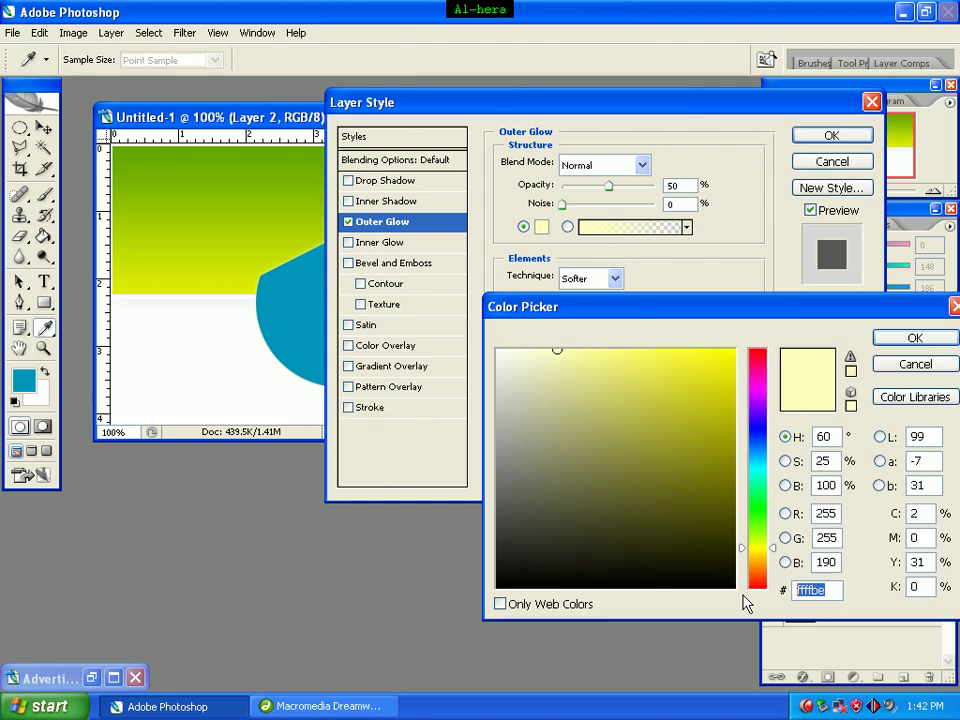
type("00000")
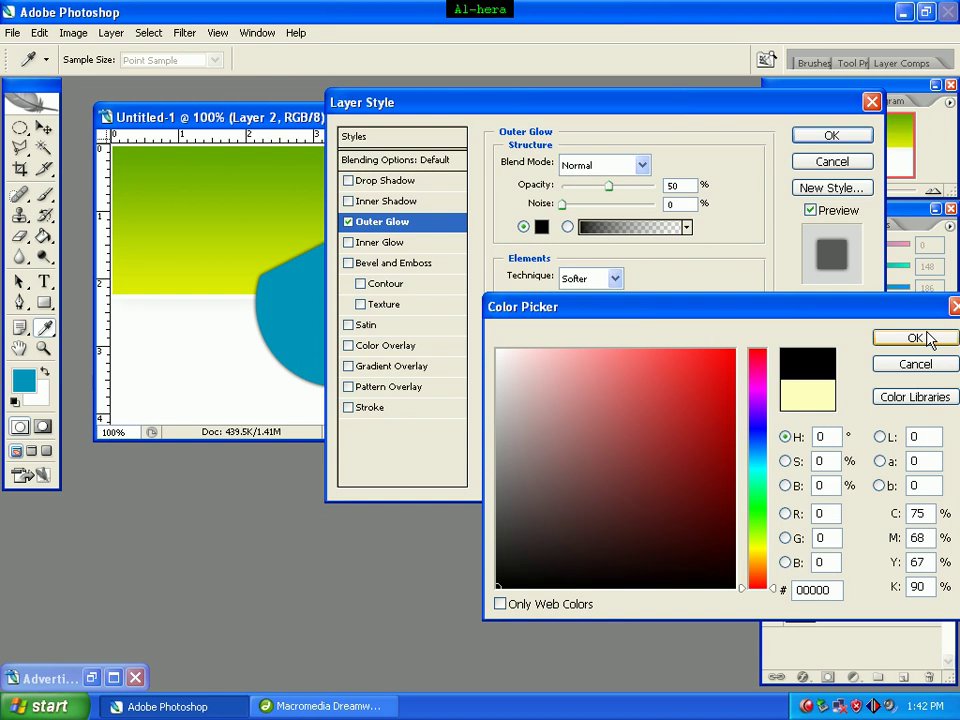
type("0")
left_click(930, 339)
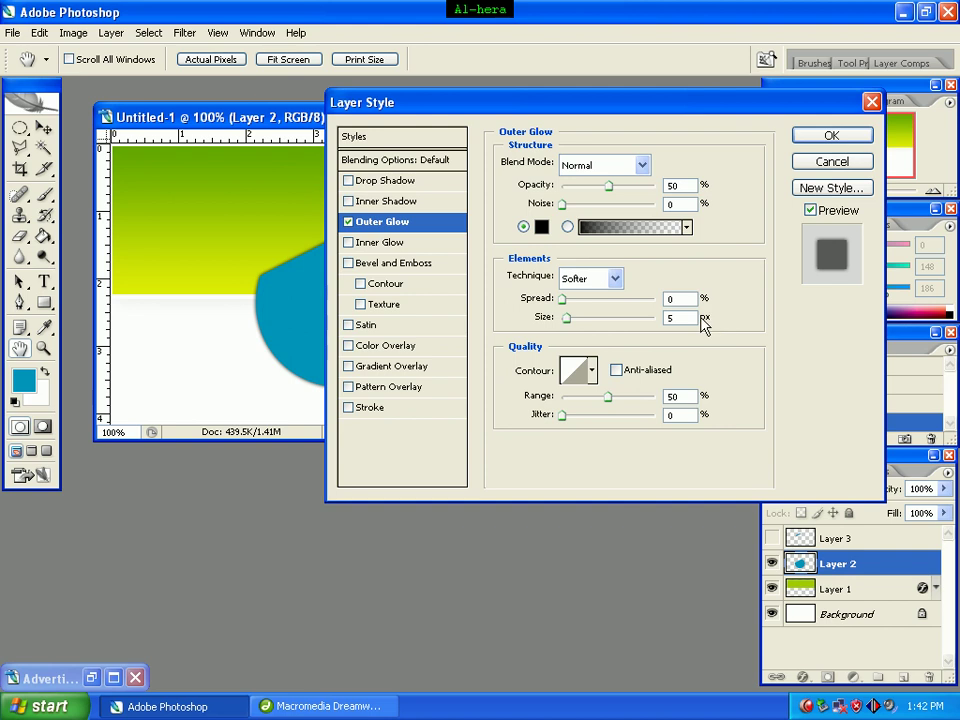
double_click(698, 318)
type("3")
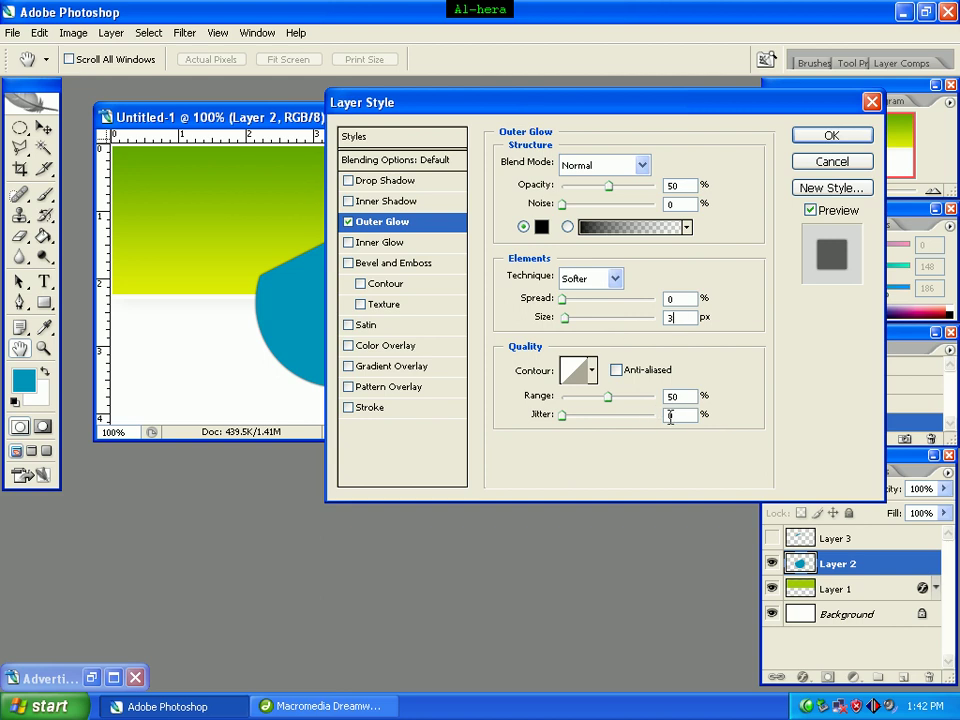
Step: Enable Inner Glow with Normal blend mode at 45% opacity
left_click(384, 246)
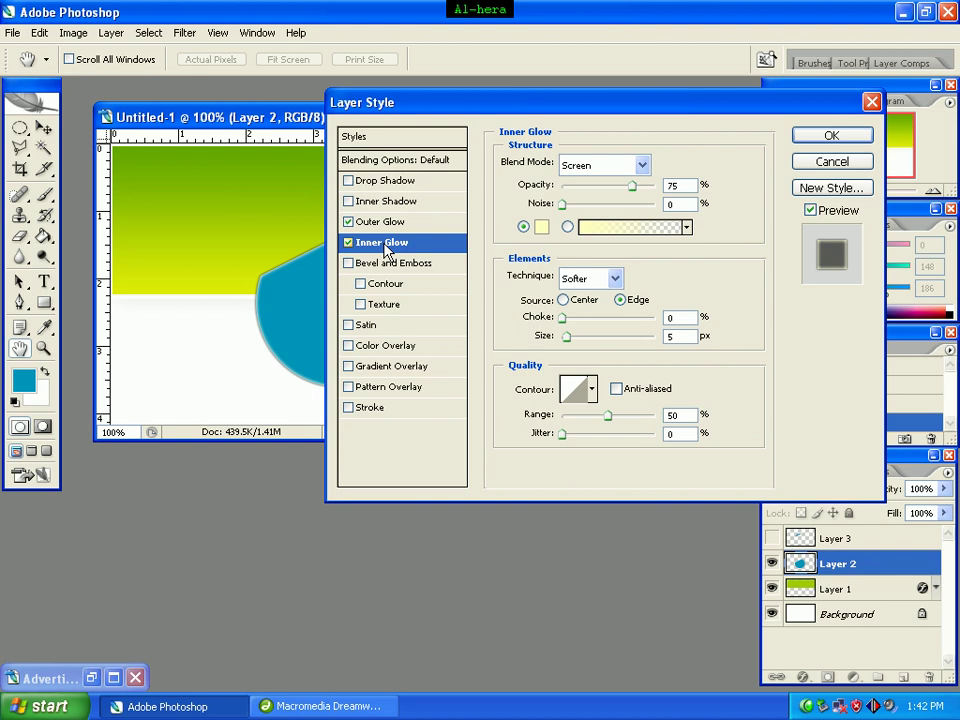
left_click(612, 172)
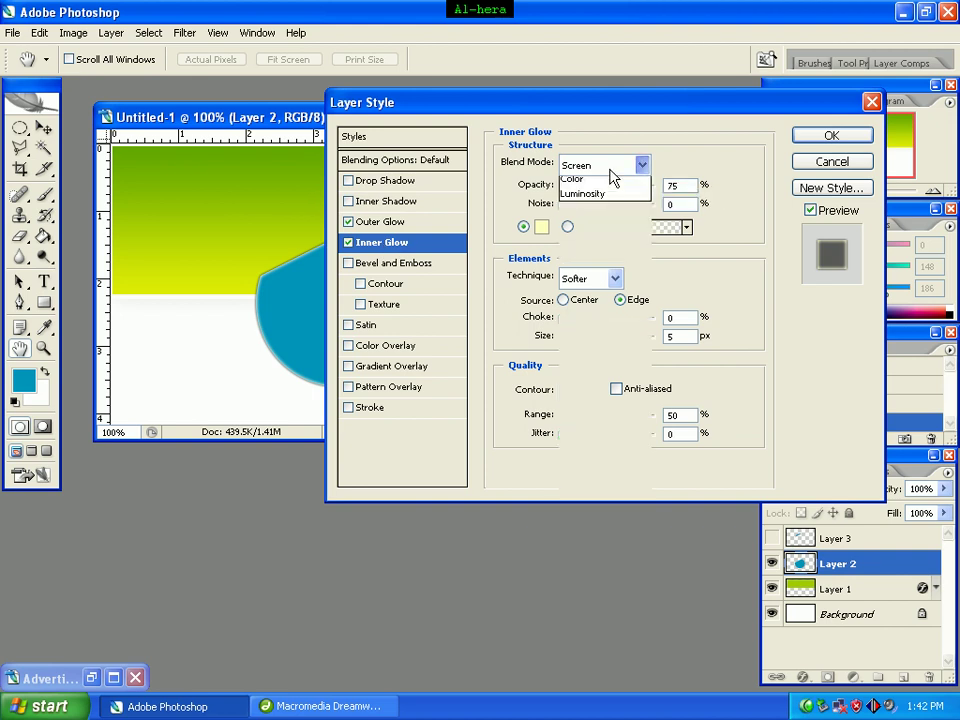
left_click(603, 188)
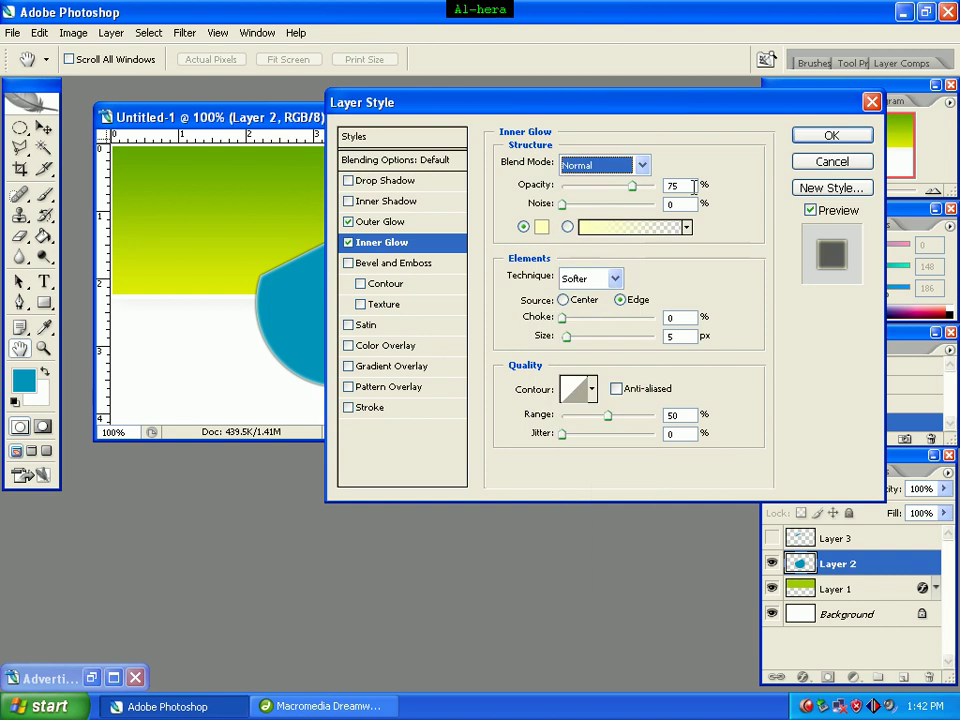
double_click(693, 186)
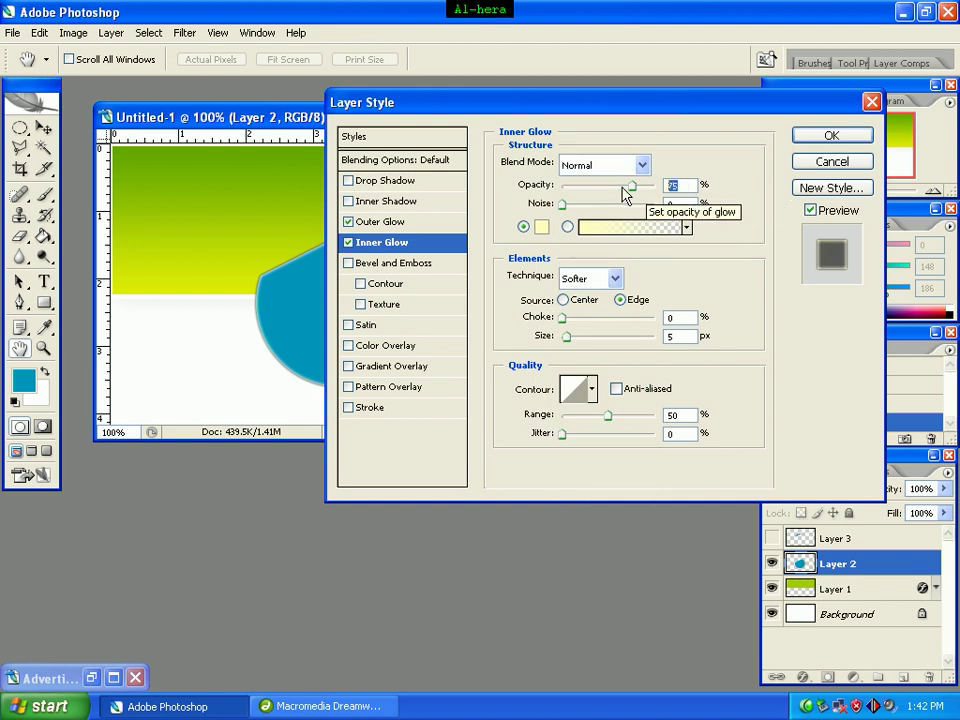
type("45")
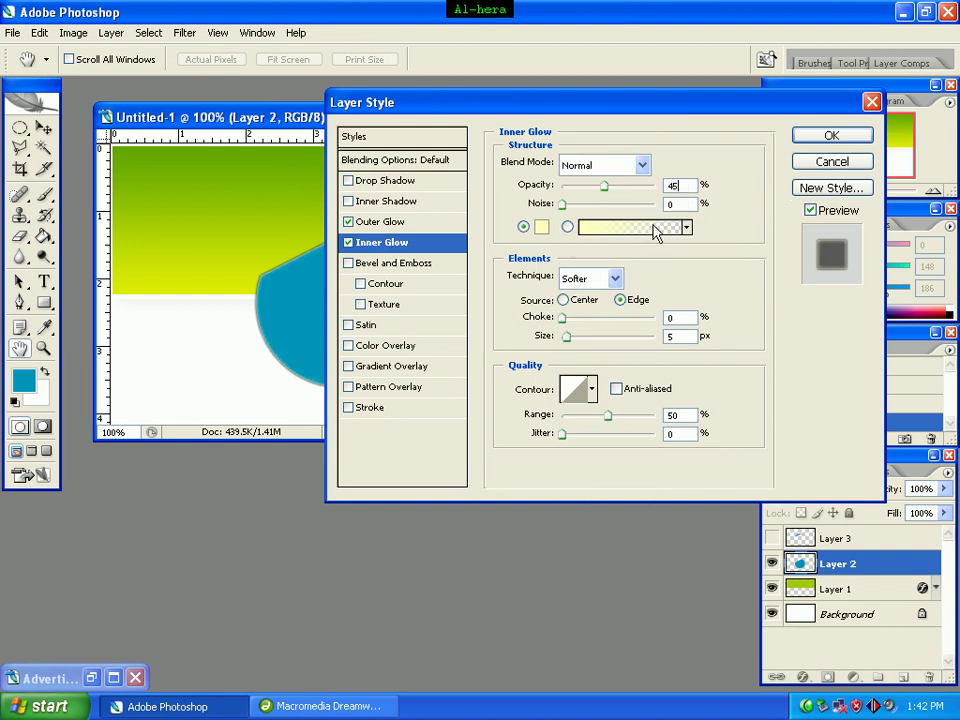
Step: Set the inner glow to white (ffffff) at 8 px, and enable Gradient Overlay
left_click(543, 229)
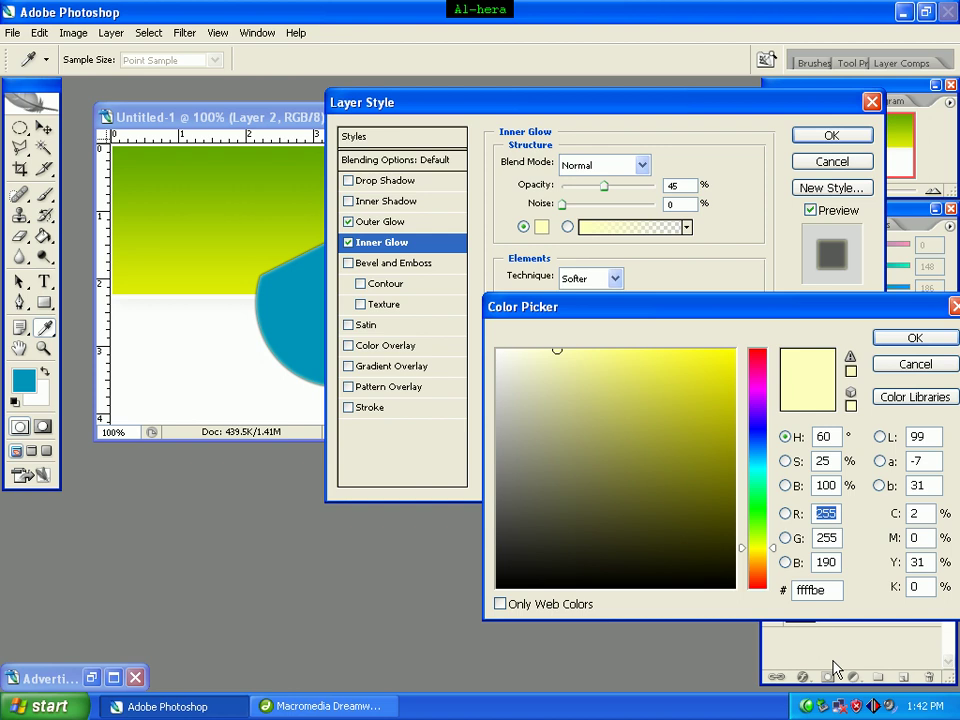
double_click(831, 591)
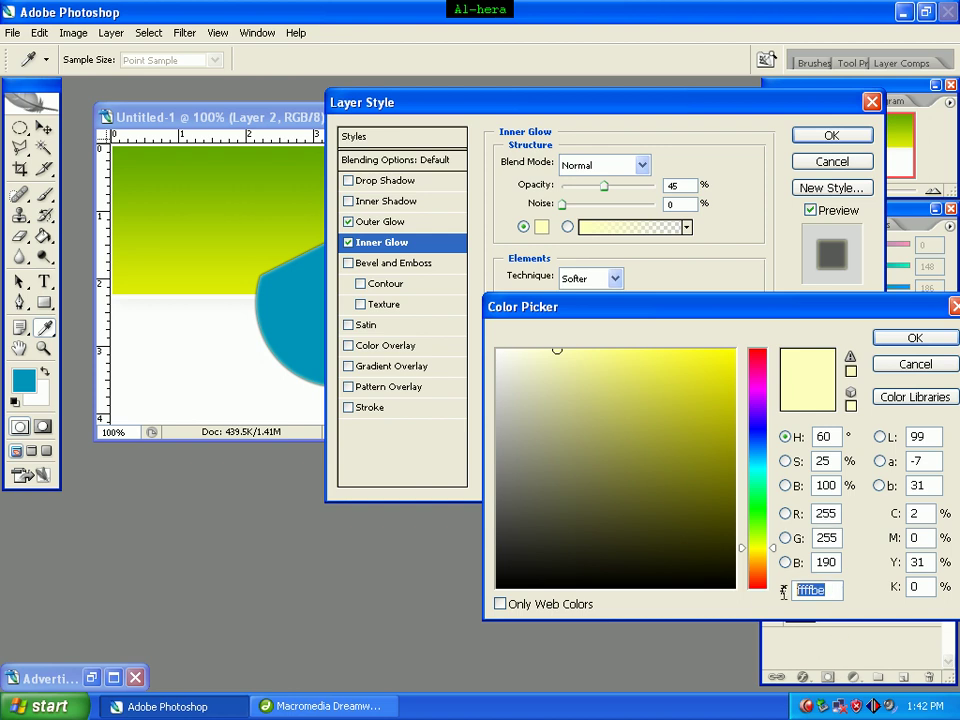
type("ffffff")
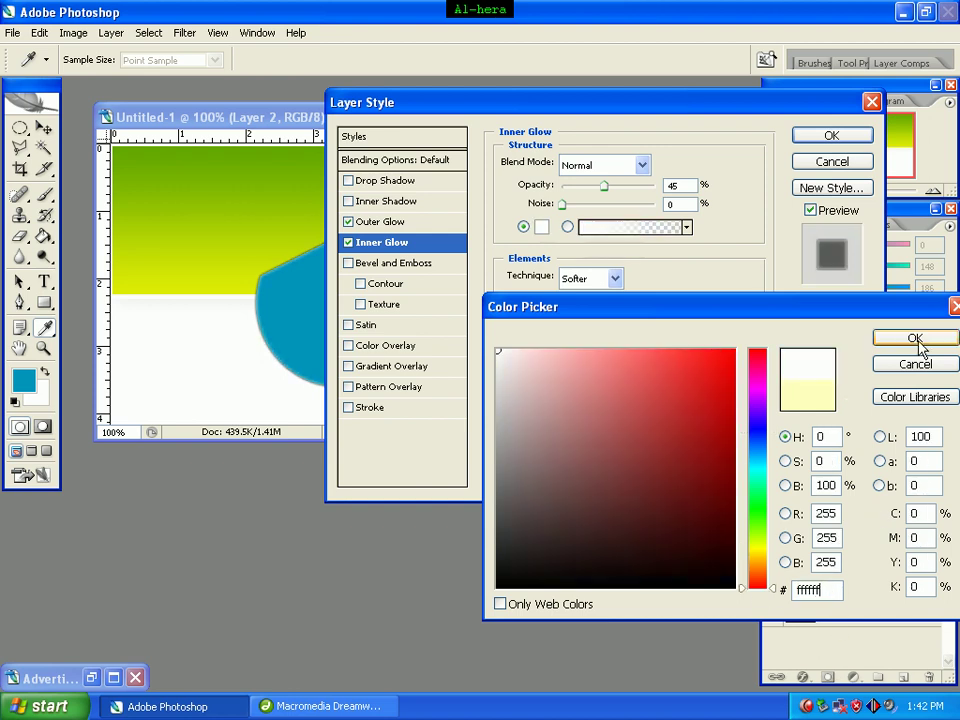
left_click(915, 340)
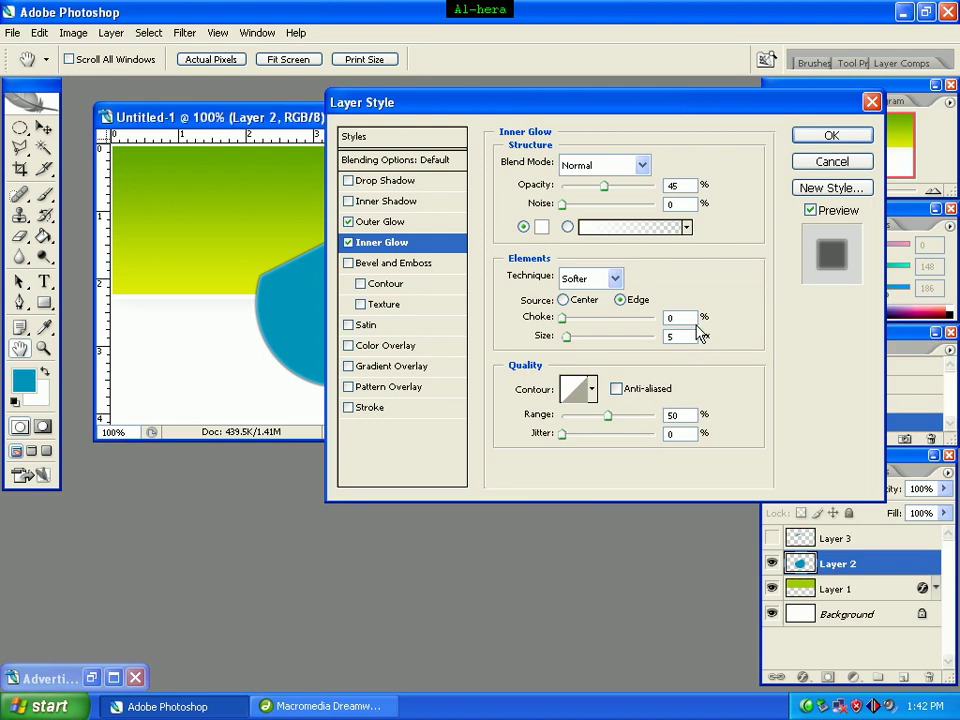
double_click(688, 336)
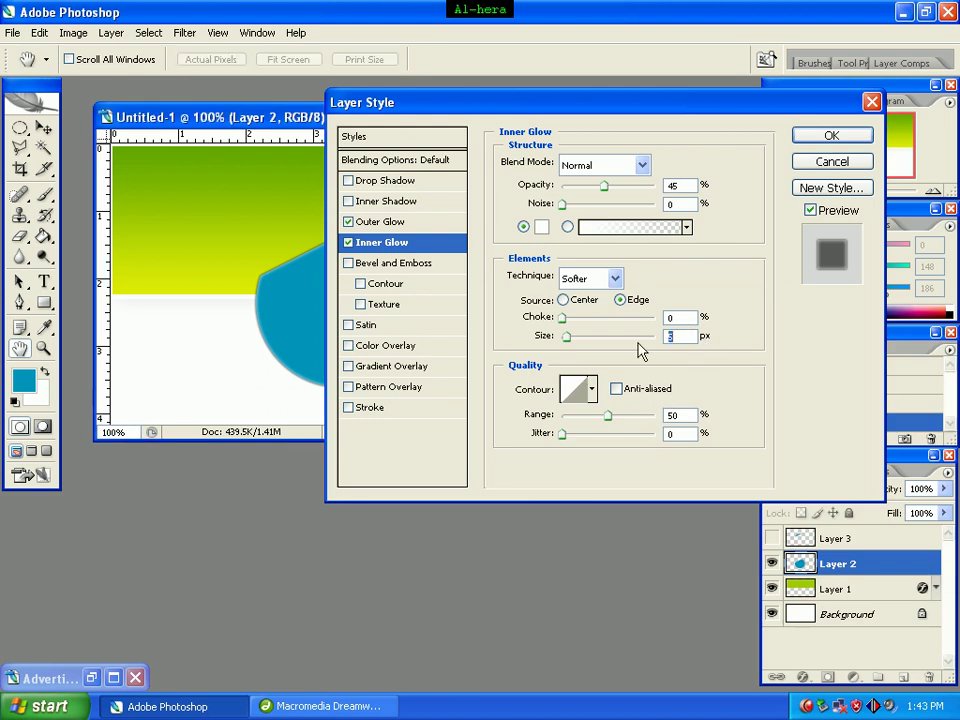
type("8")
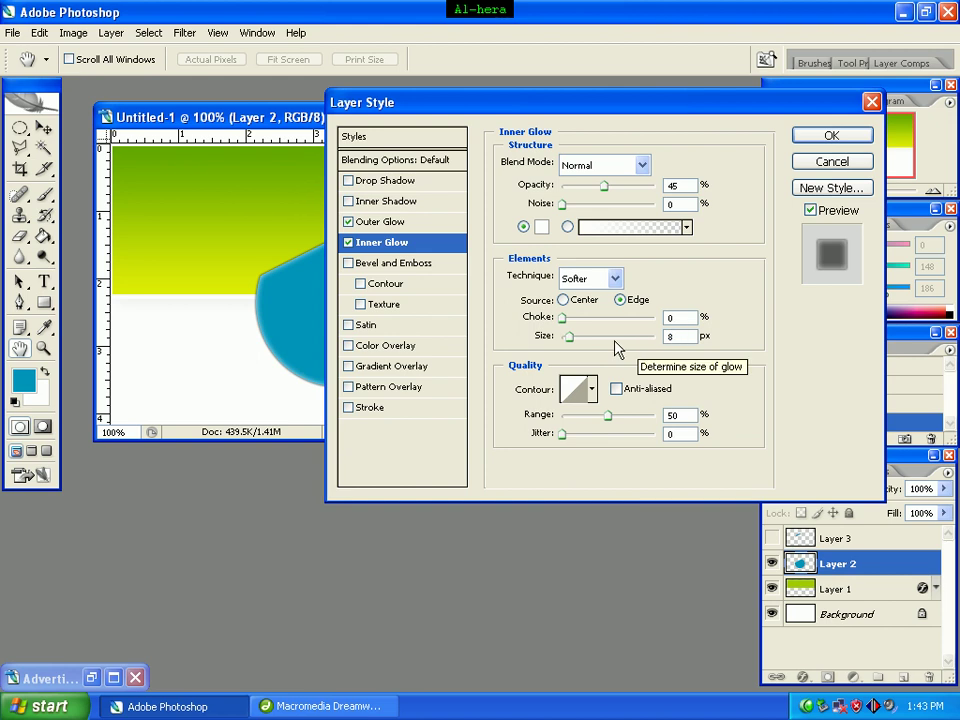
left_click(397, 372)
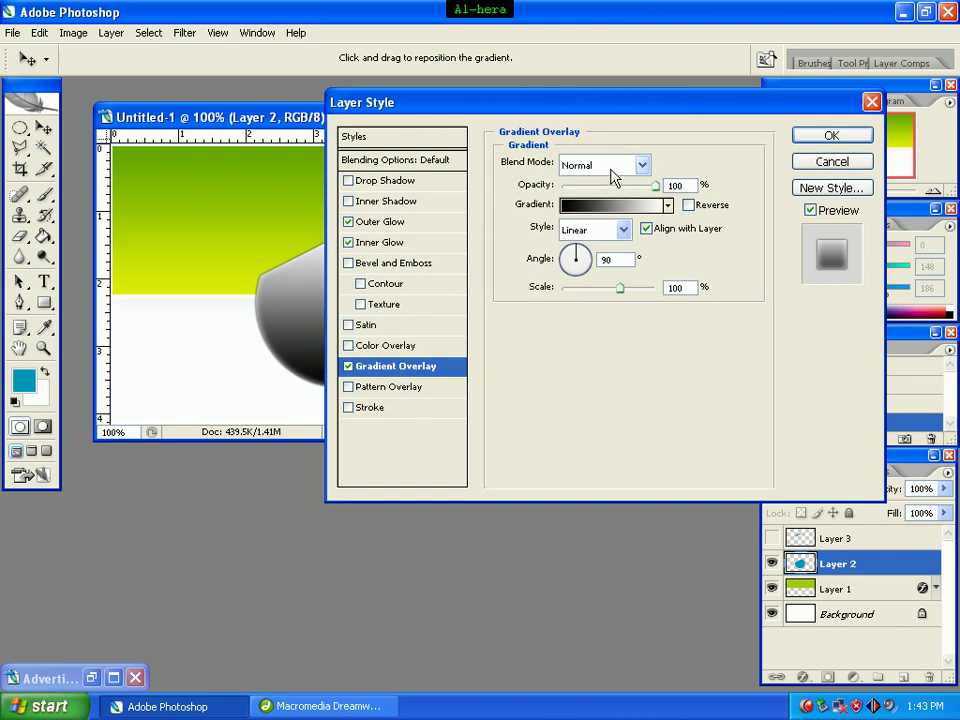
Step: Set the Gradient Overlay blend mode to Soft Light and its opacity to 73%
left_click(612, 170)
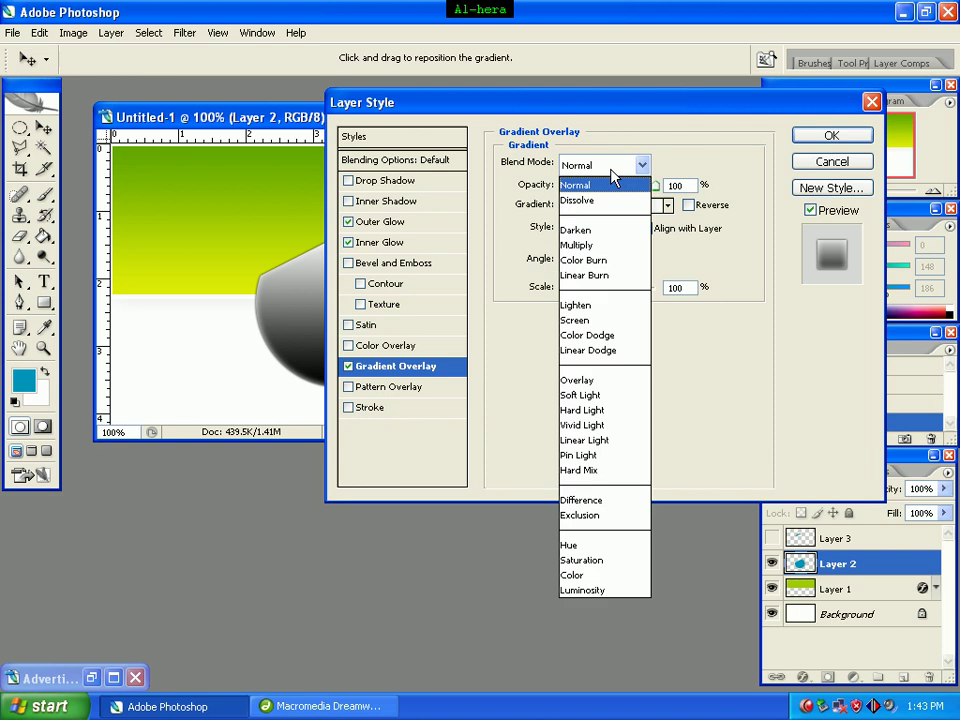
left_click(600, 395)
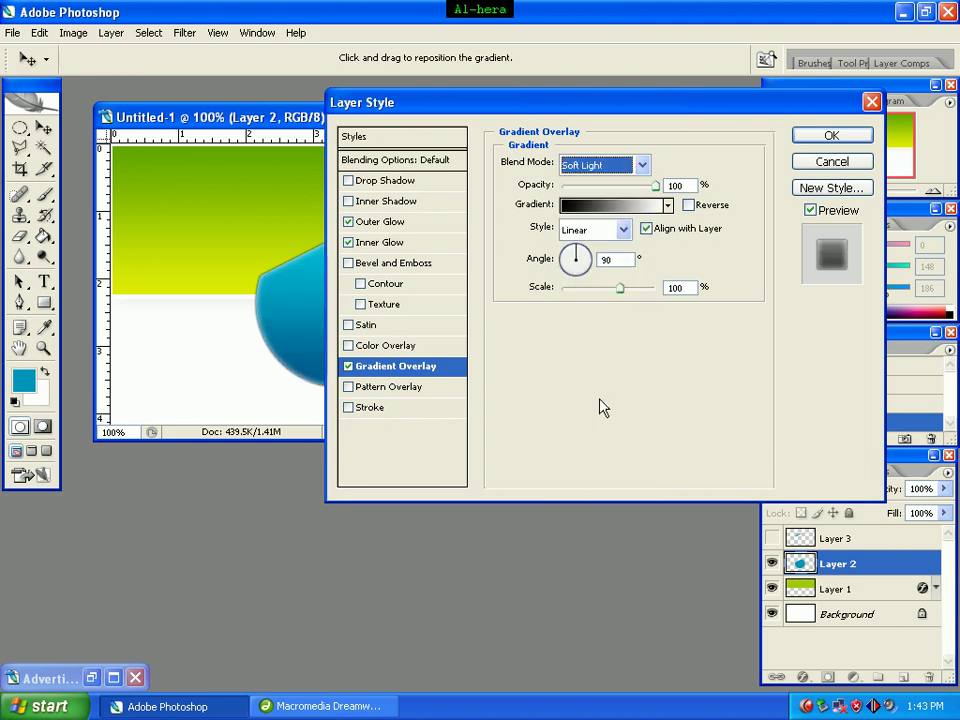
left_click(676, 185)
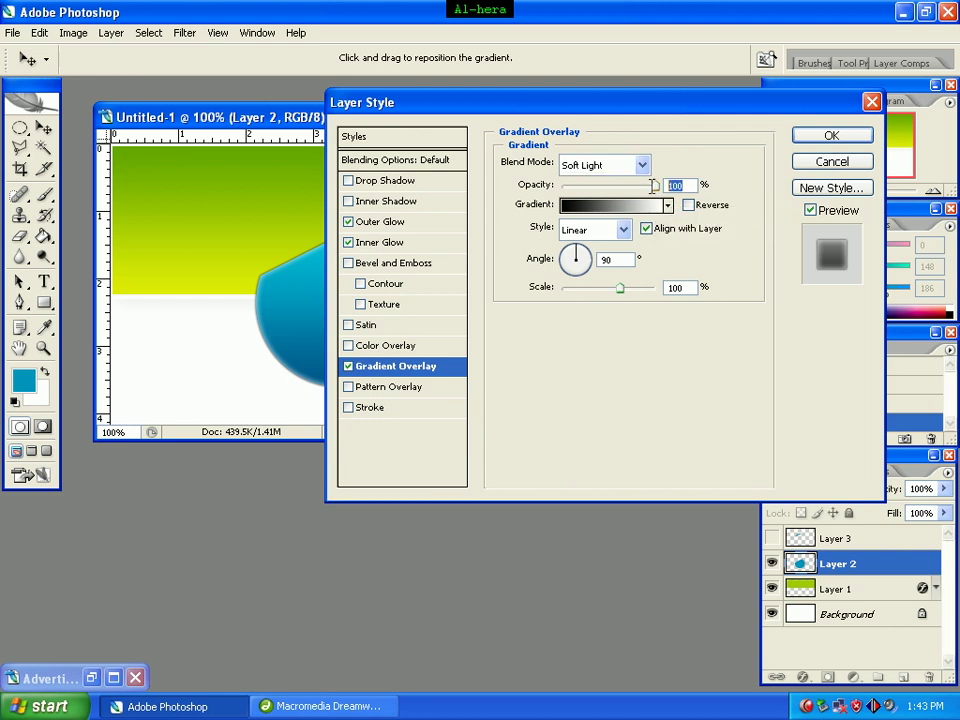
type("73")
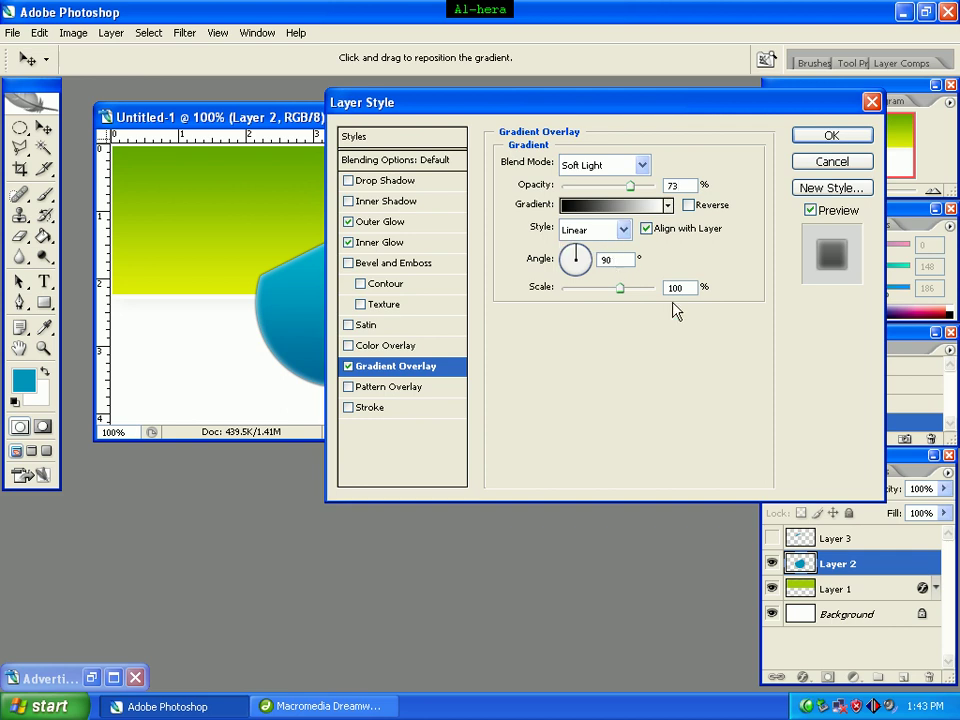
Step: Enable Stroke with a 2 px size positioned Inside
left_click(370, 408)
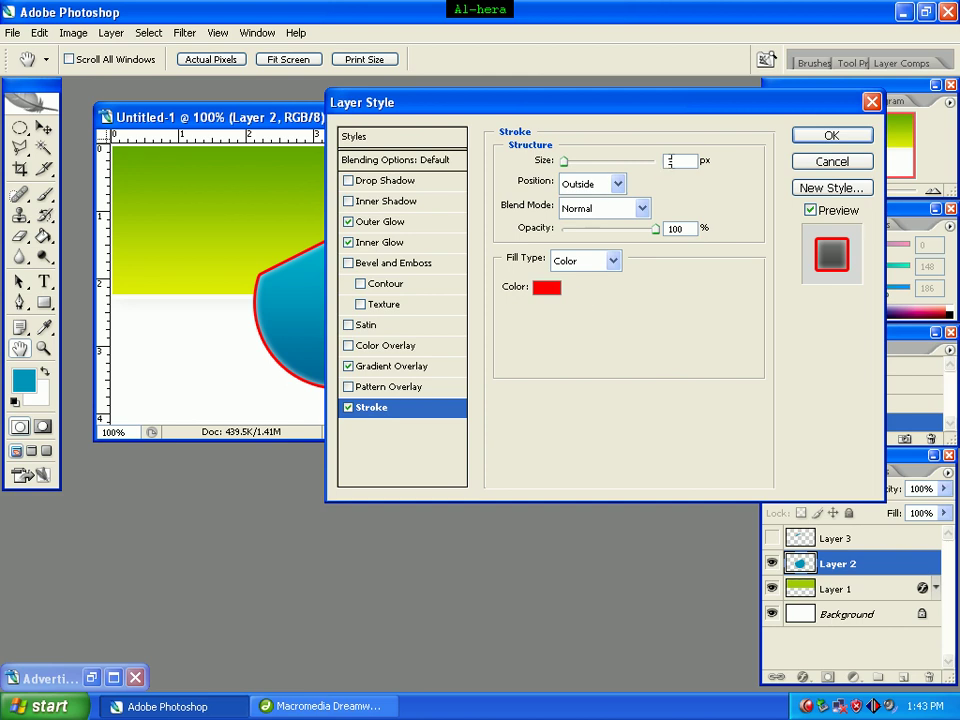
left_click_drag(688, 162, 604, 173)
type("2")
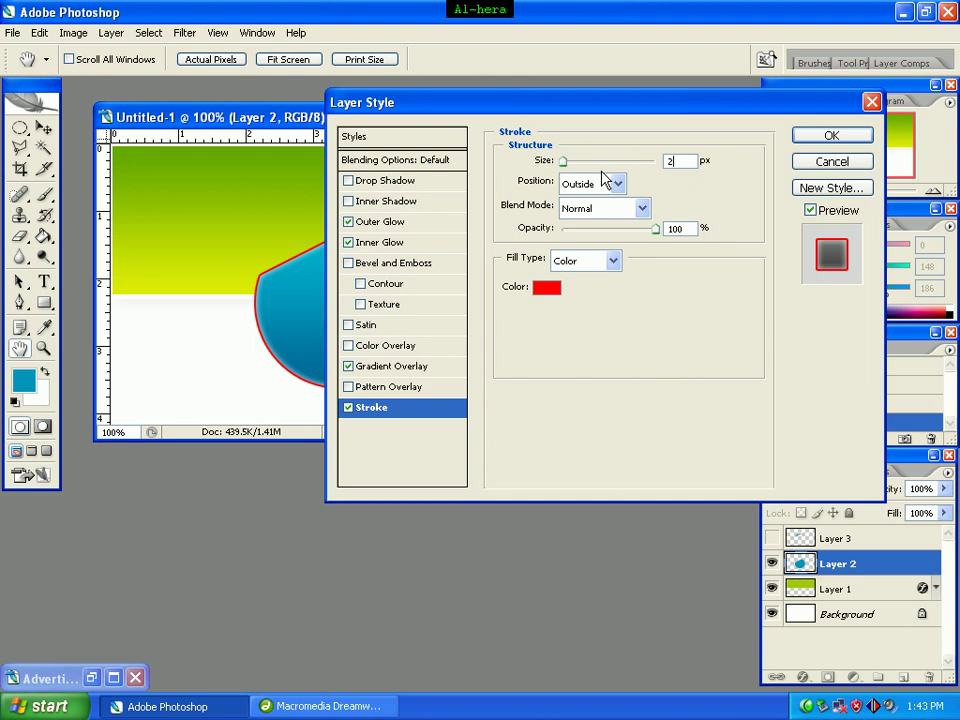
left_click(617, 183)
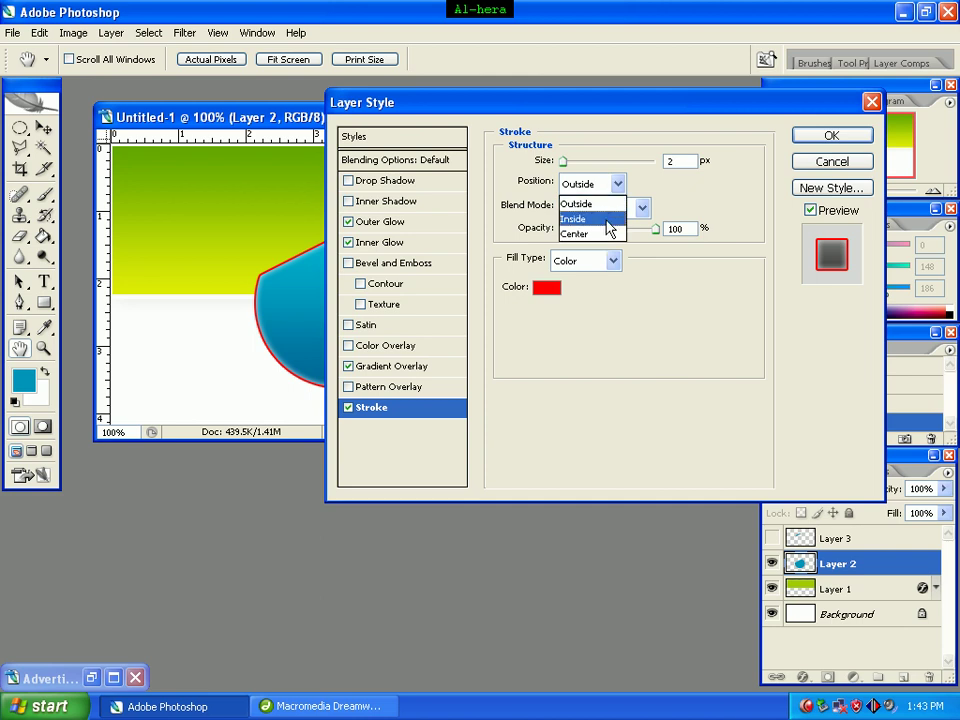
left_click(609, 220)
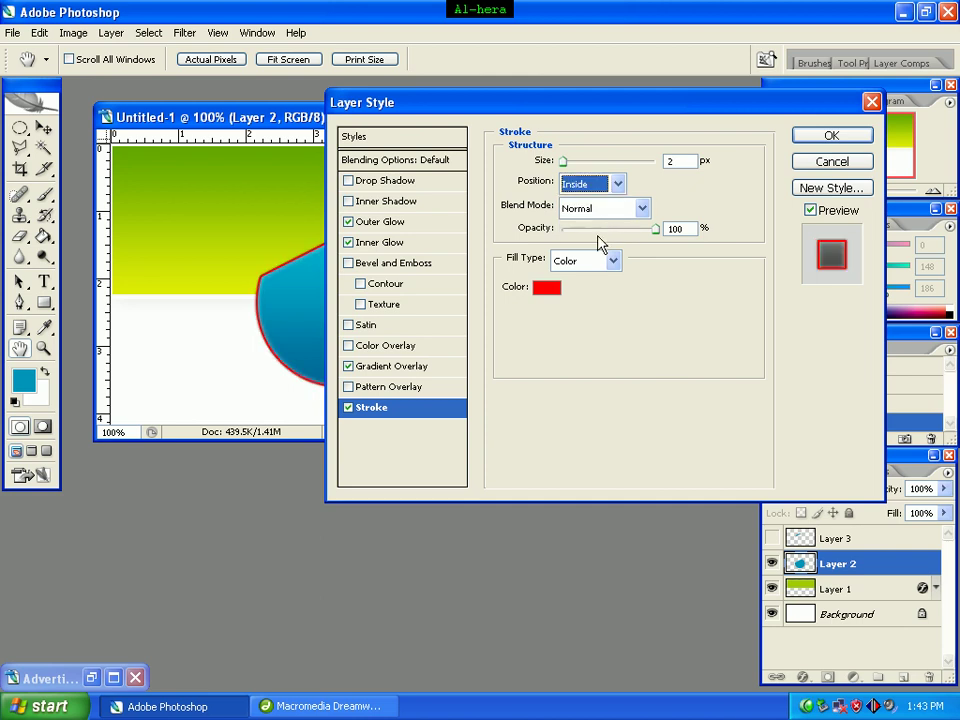
Step: Set the stroke colour to teal 0d92b8 and apply the layer style
left_click(548, 290)
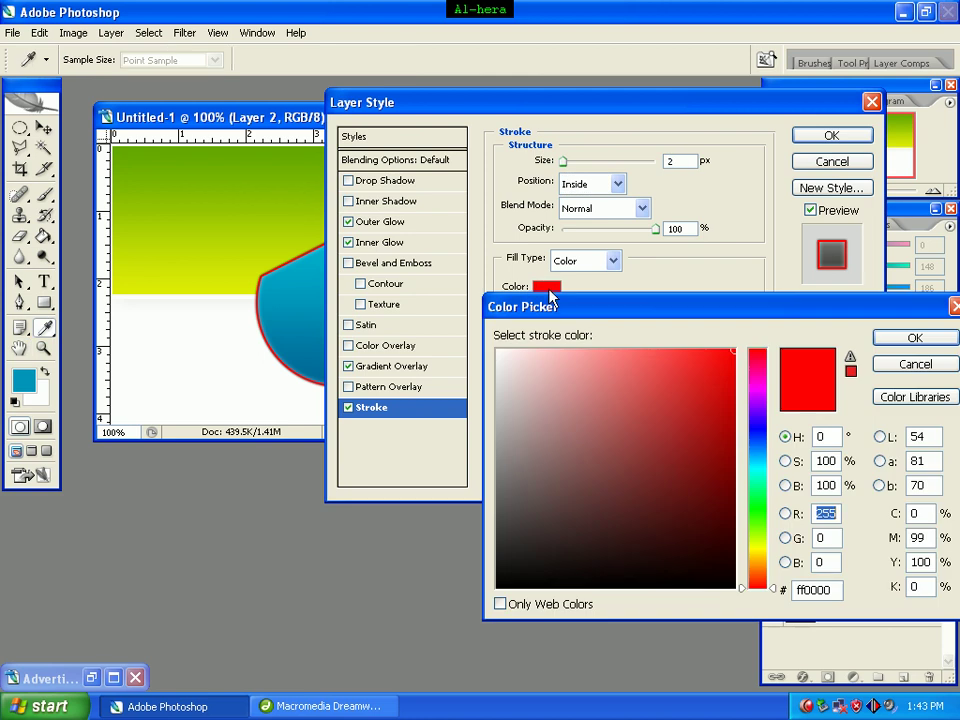
left_click(821, 591)
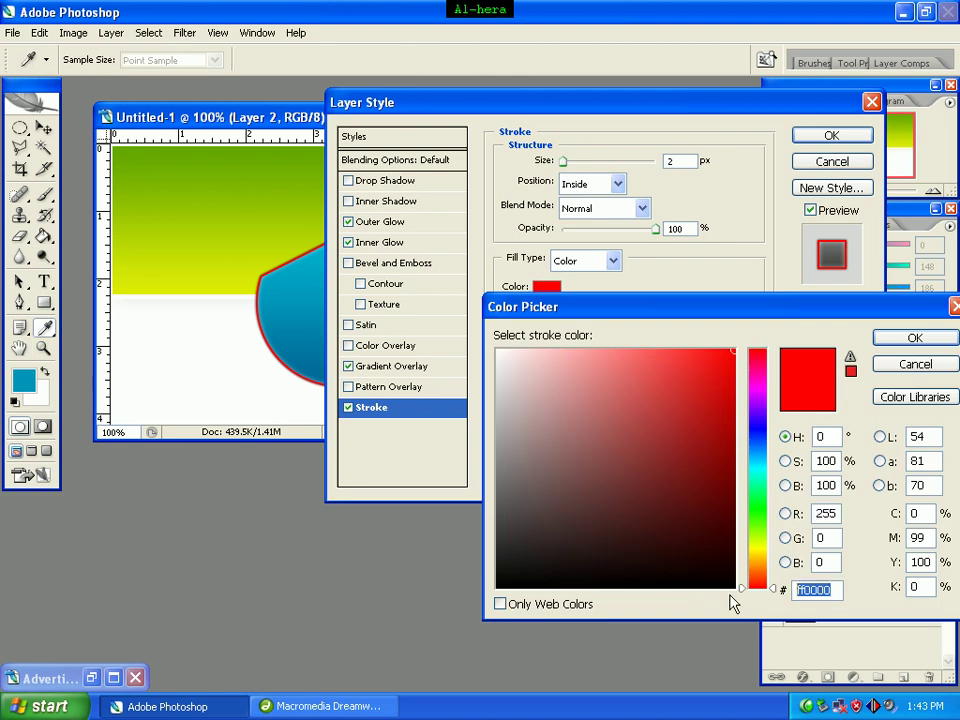
type("0d")
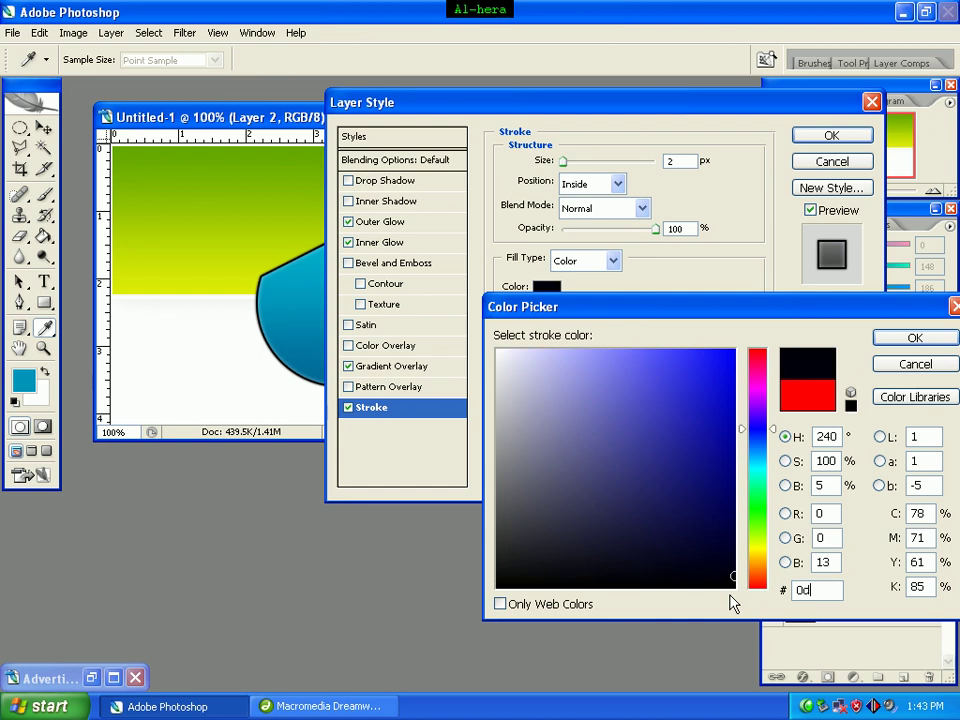
type("92b")
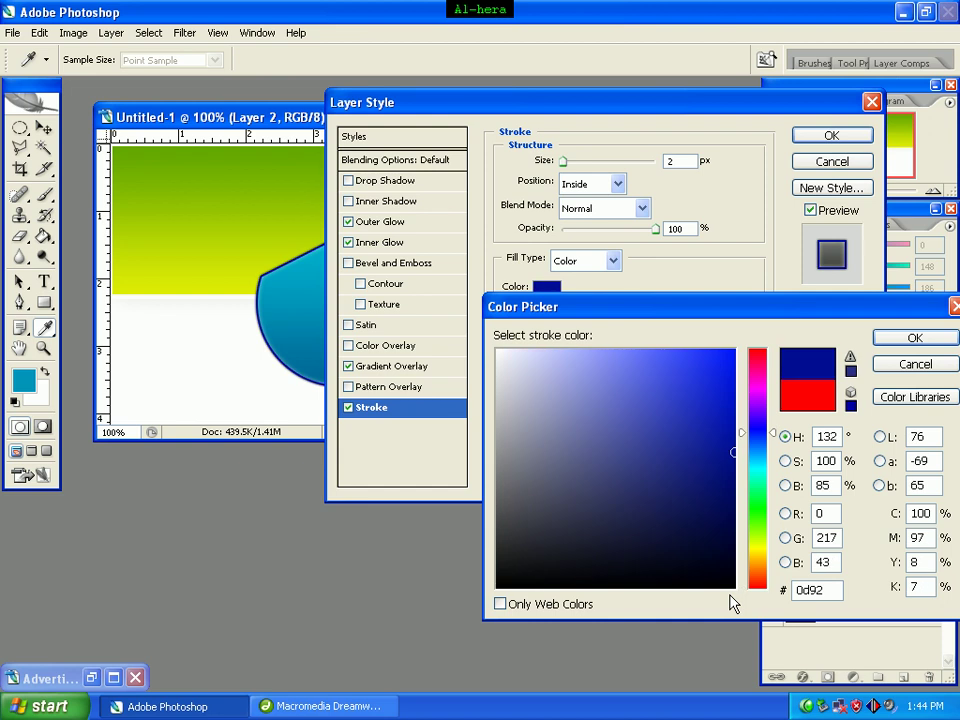
type("8")
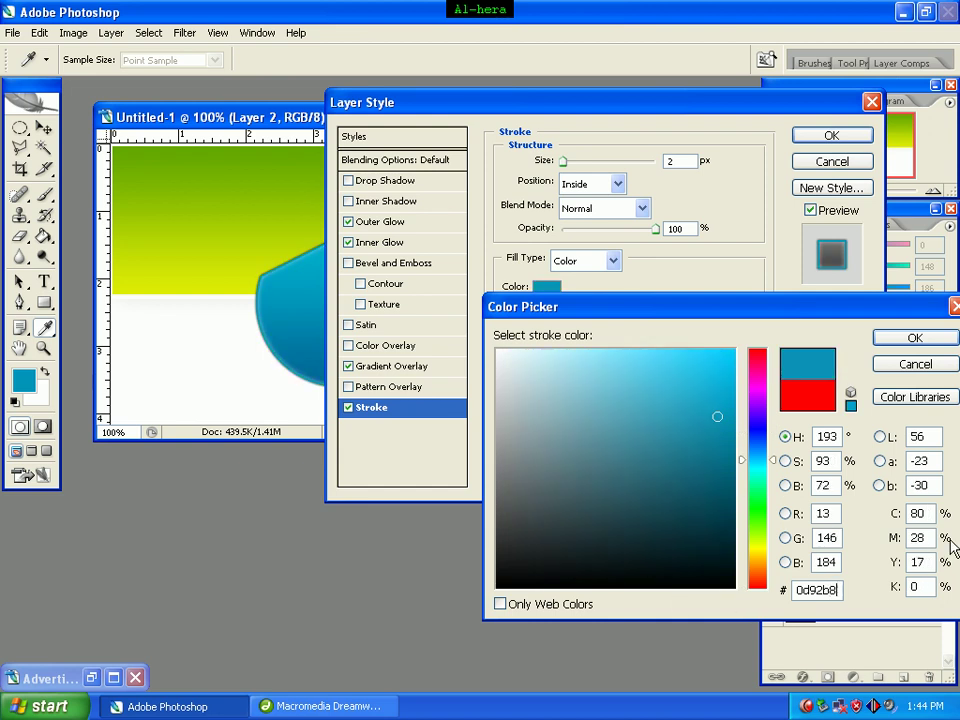
left_click(913, 341)
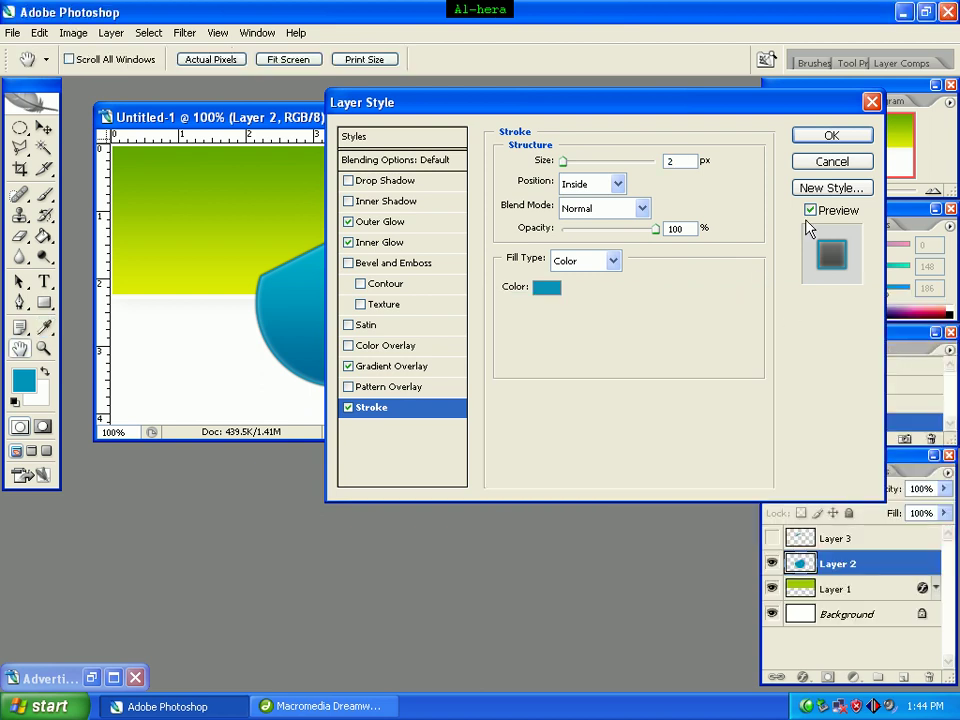
left_click(829, 137)
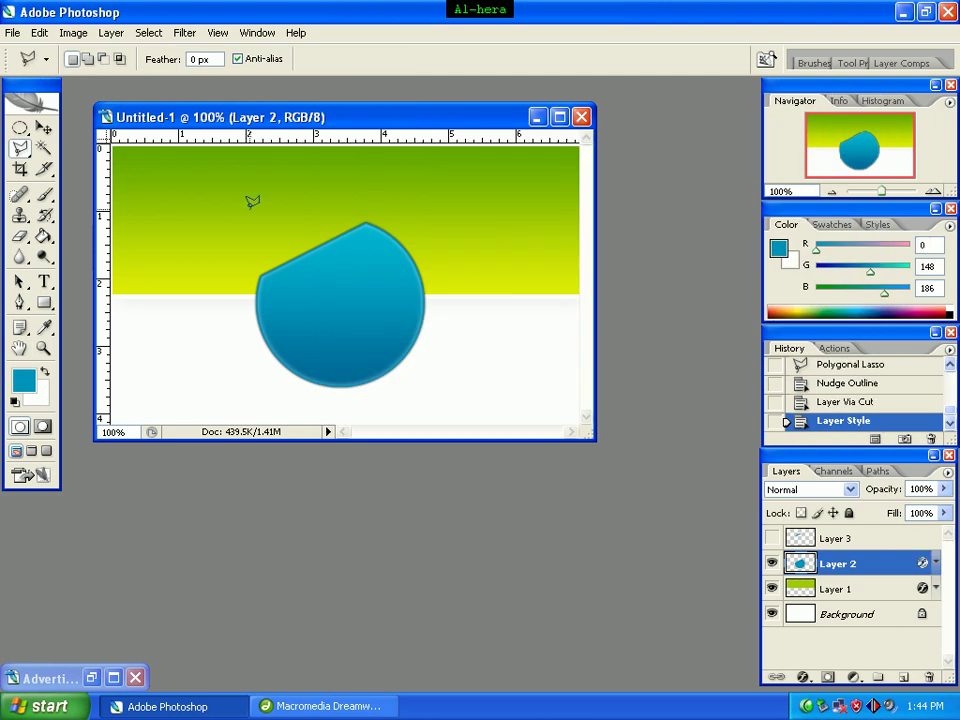
Step: Add a new layer and draw a slim slanted four-corner polygonal selection across the blue shape
left_click(904, 679)
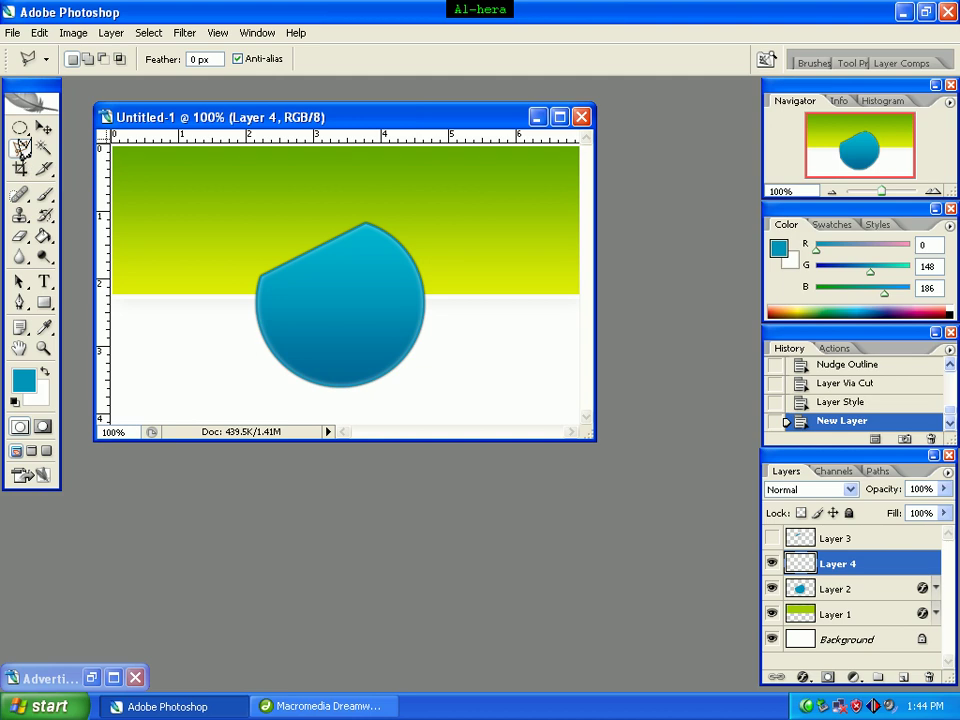
left_click(323, 330)
left_click(325, 303)
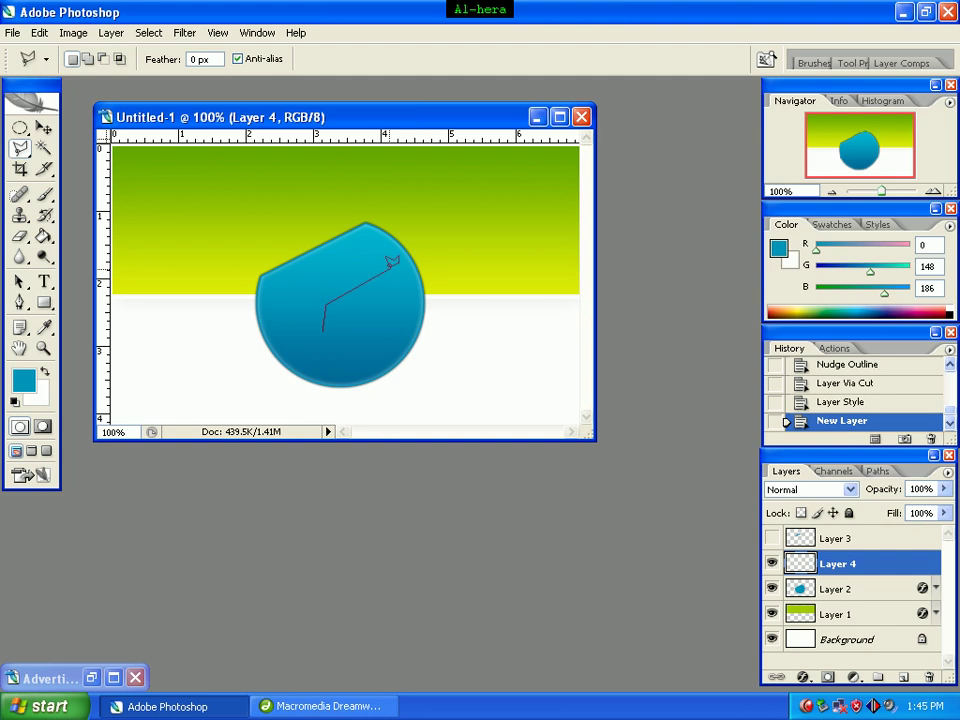
left_click(388, 270)
left_click(357, 322)
left_click(325, 323)
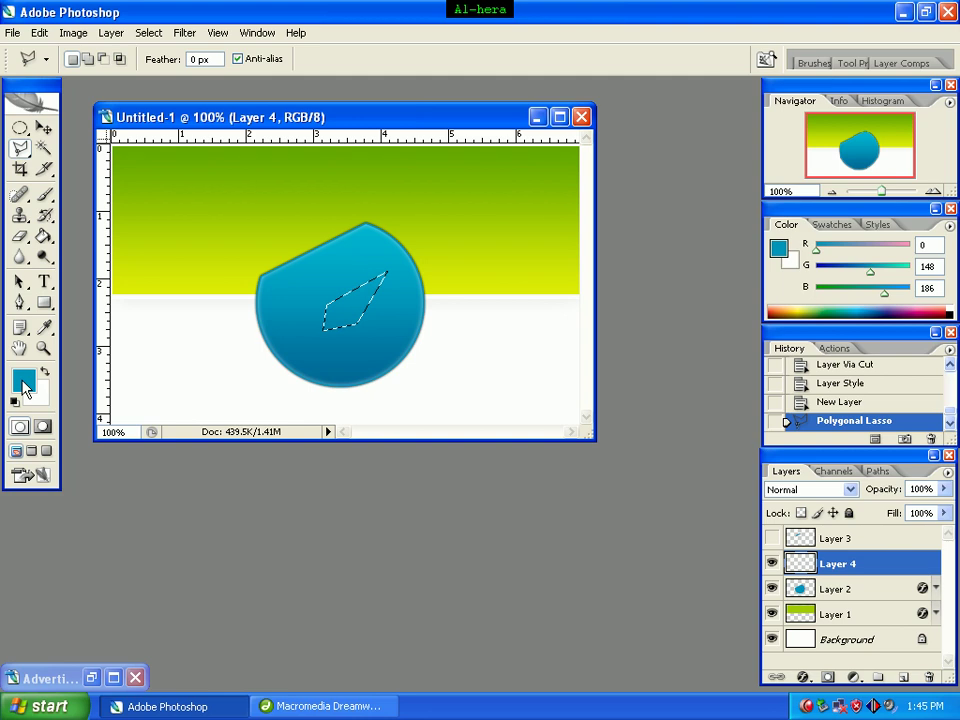
Step: Set the foreground colour to near-white fffffd
left_click(24, 382)
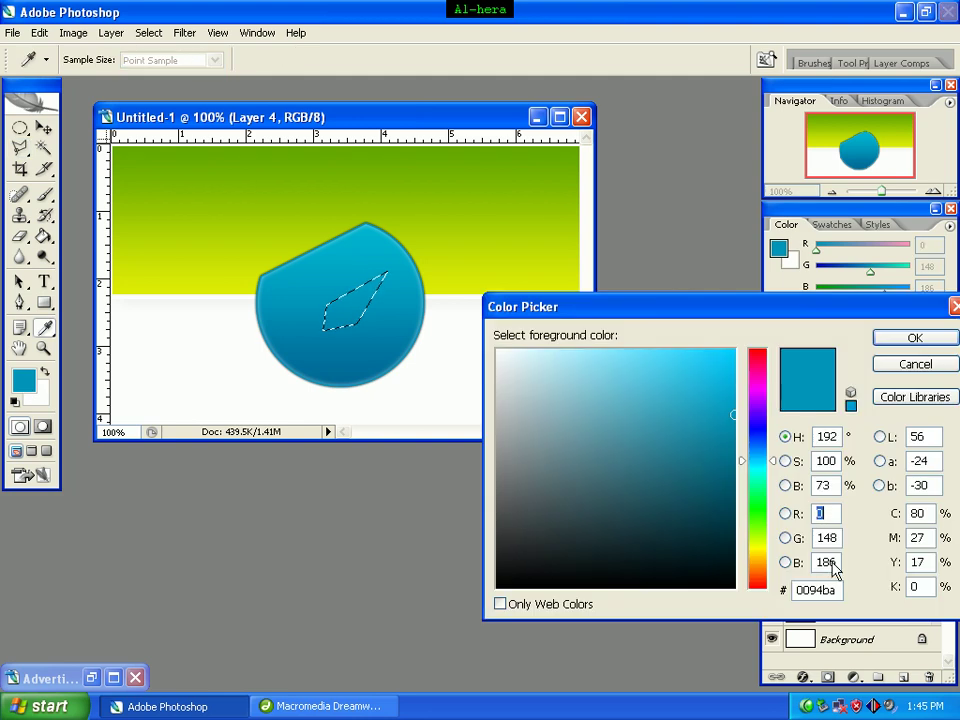
left_click_drag(828, 592, 782, 597)
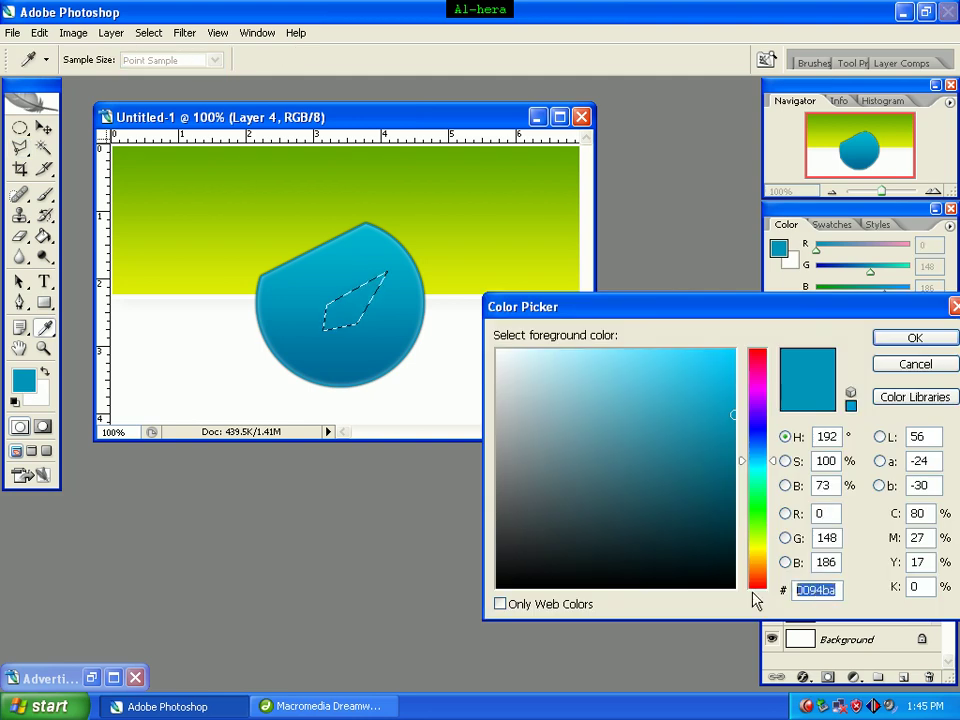
type("fffff")
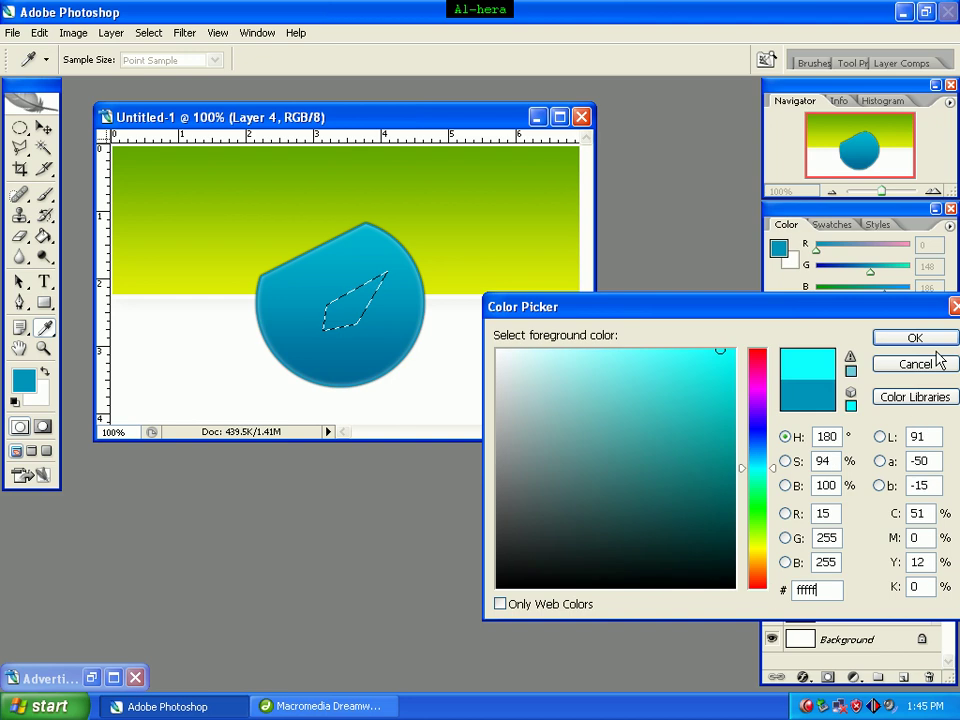
type("d")
left_click(915, 340)
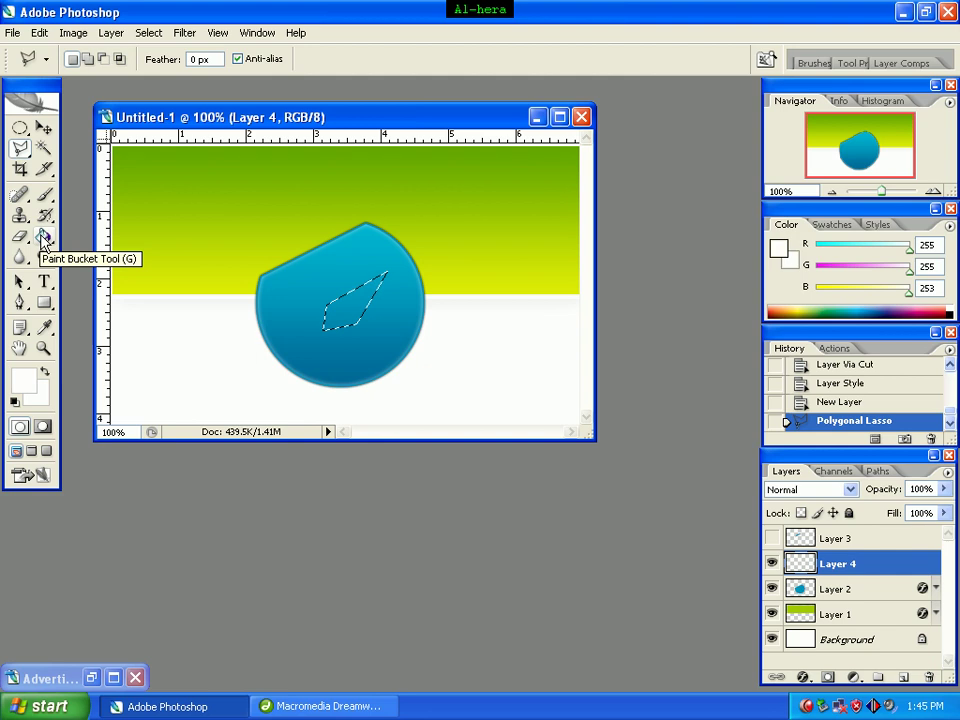
Step: Fill the leaf selection with the Paint Bucket, then deselect
left_click(43, 239)
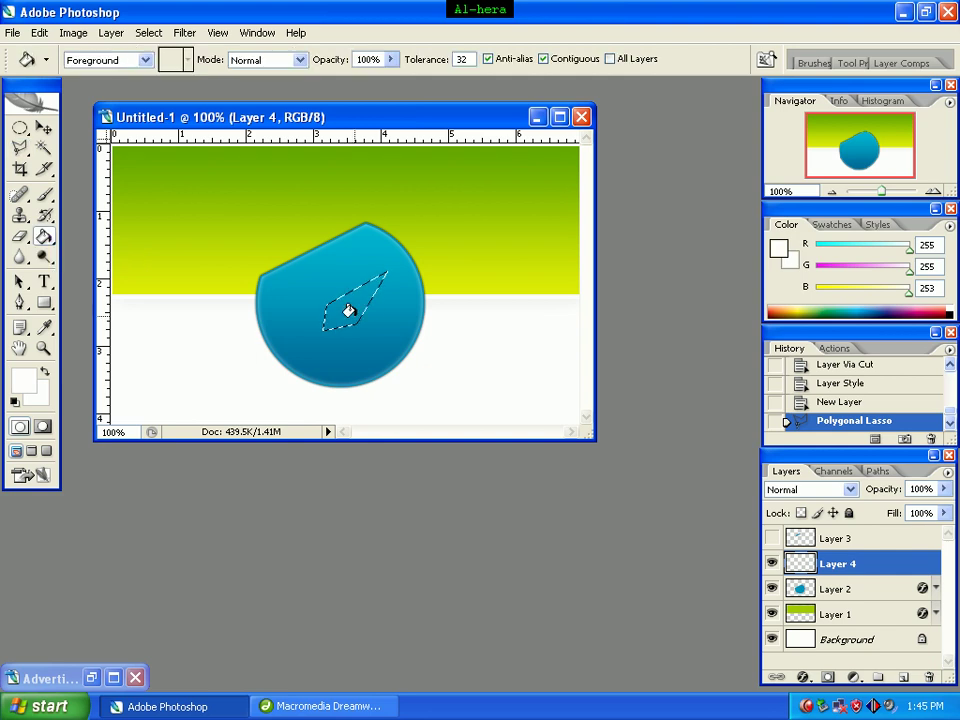
left_click(348, 316)
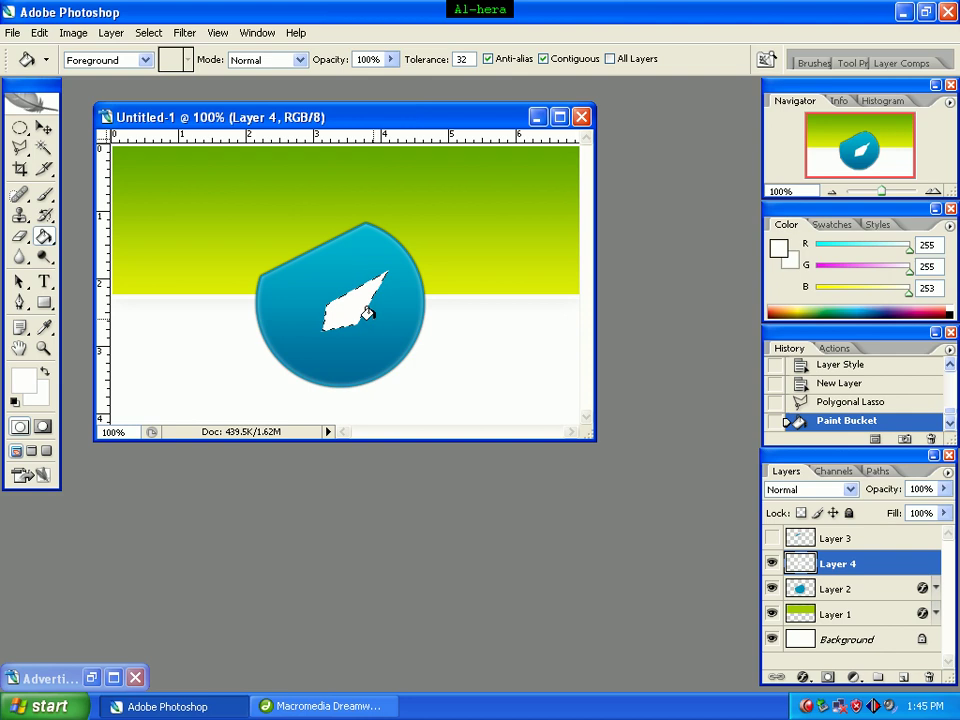
key("ctrl+d")
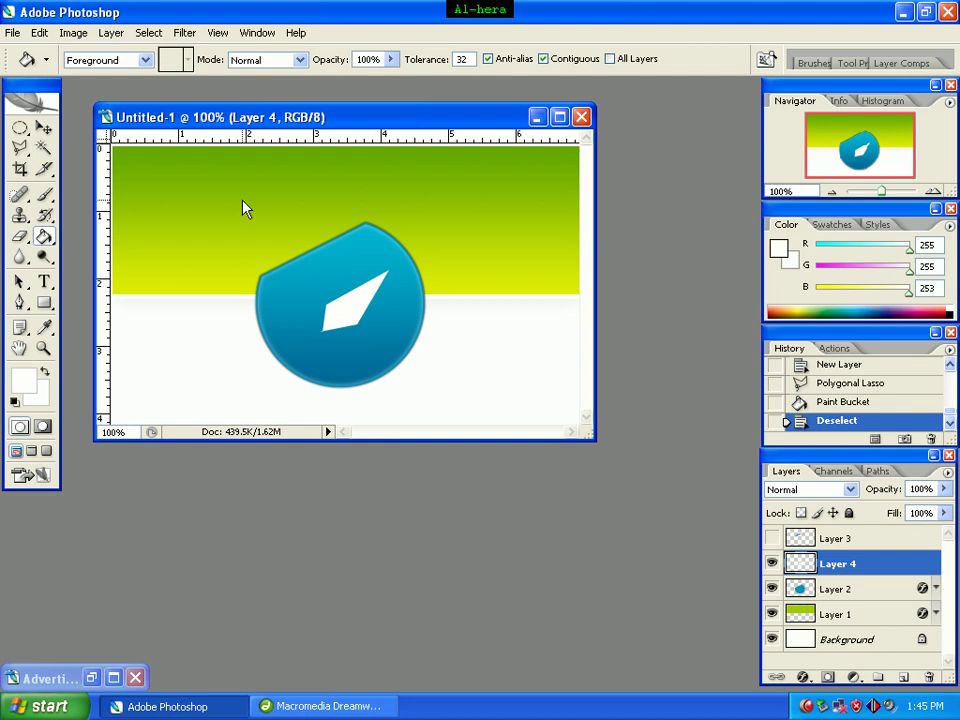
Step: Apply a Gaussian Blur with a 10-pixel radius to the highlight
left_click(188, 38)
mouse_move(276, 181)
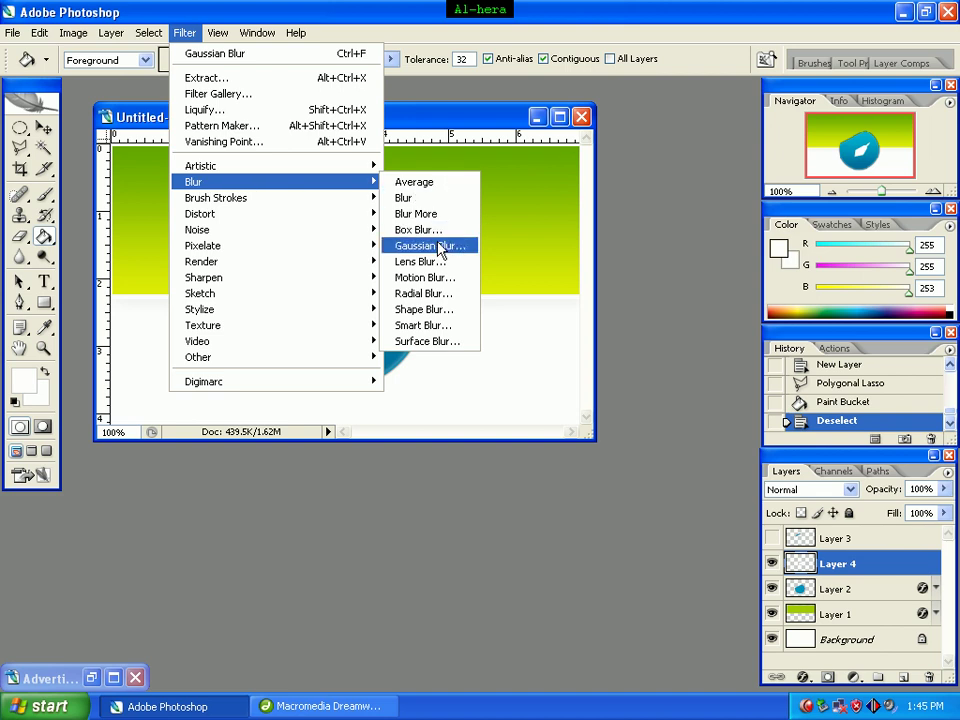
left_click(455, 248)
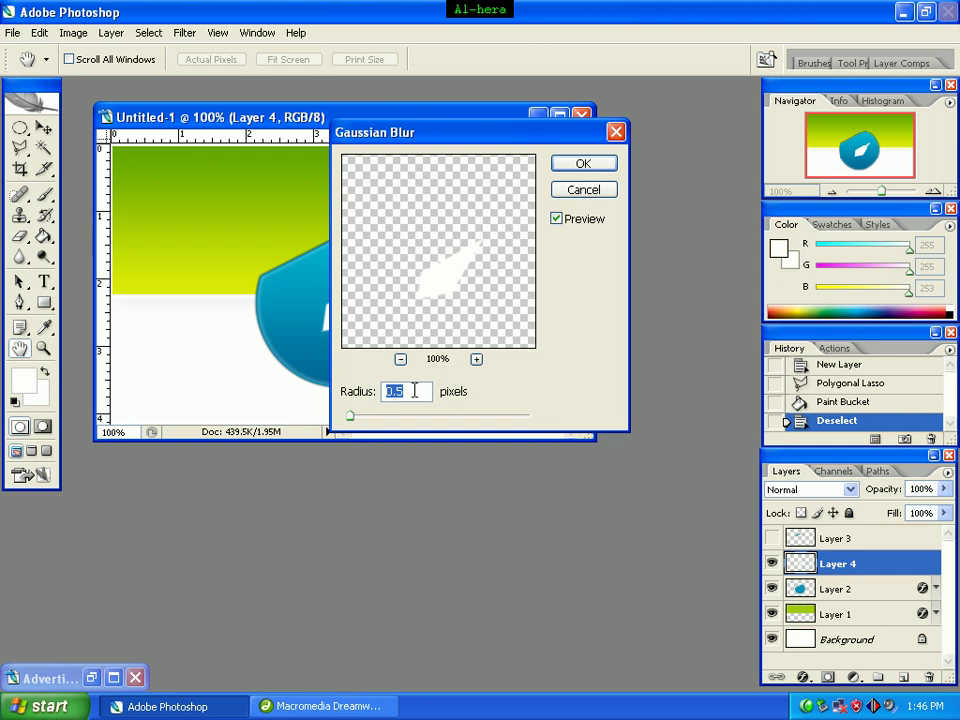
type("10")
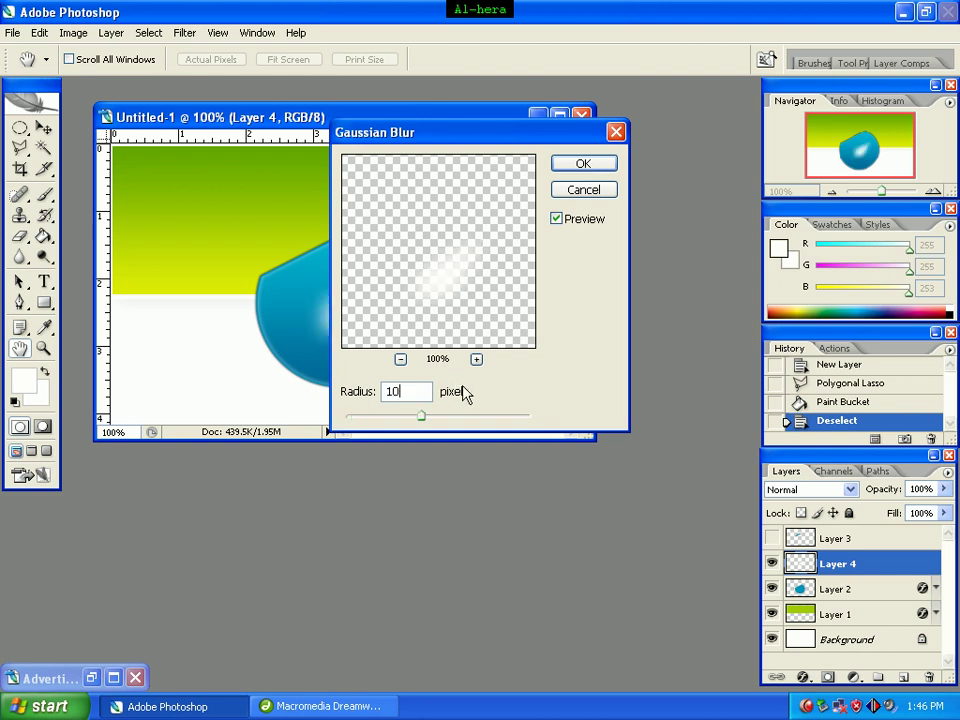
left_click(584, 164)
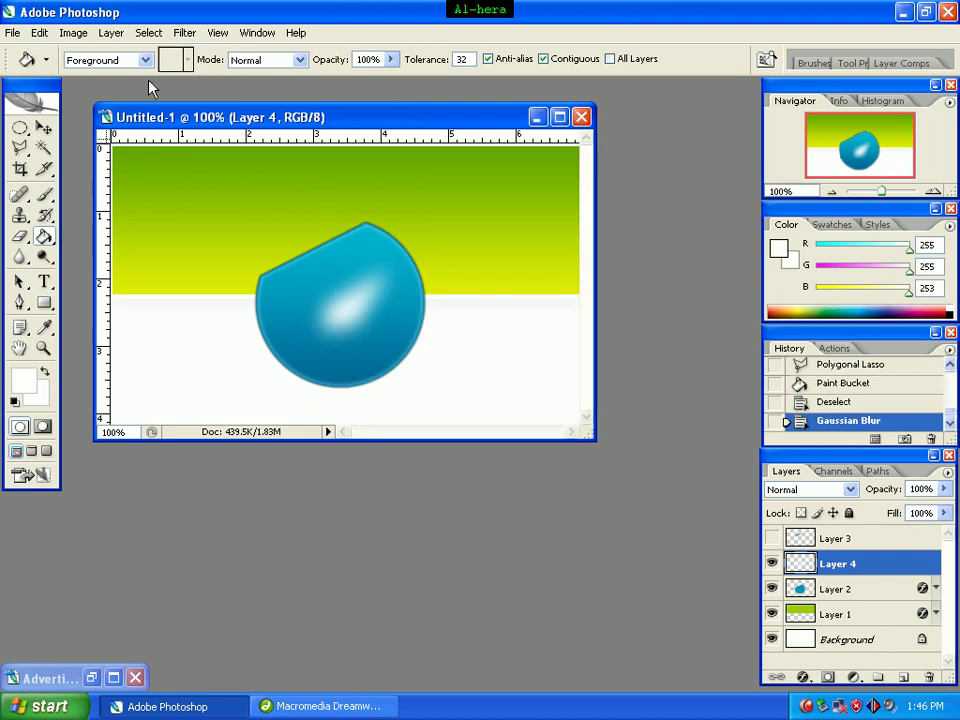
Step: Apply a Motion Blur at 36° angle and 118-pixel distance to the highlight
left_click(185, 40)
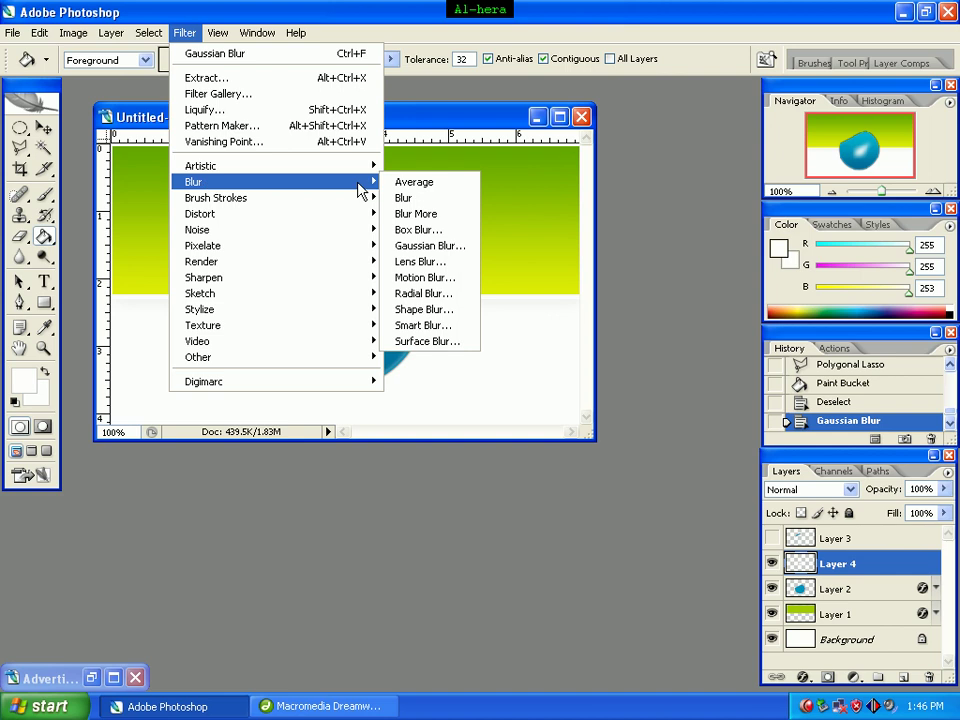
left_click(437, 278)
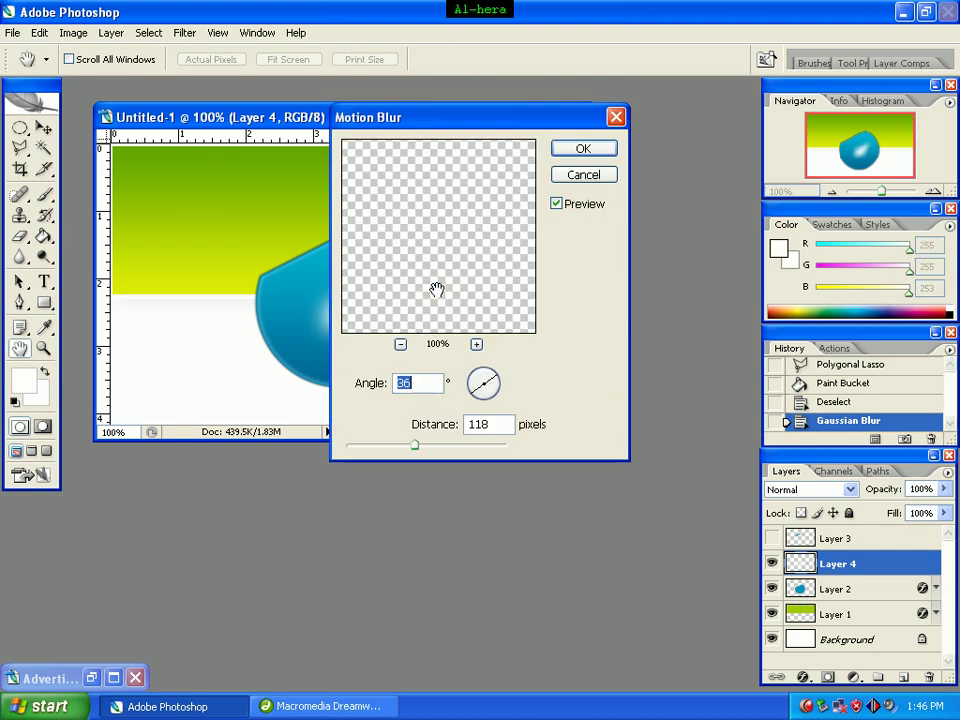
left_click(433, 384)
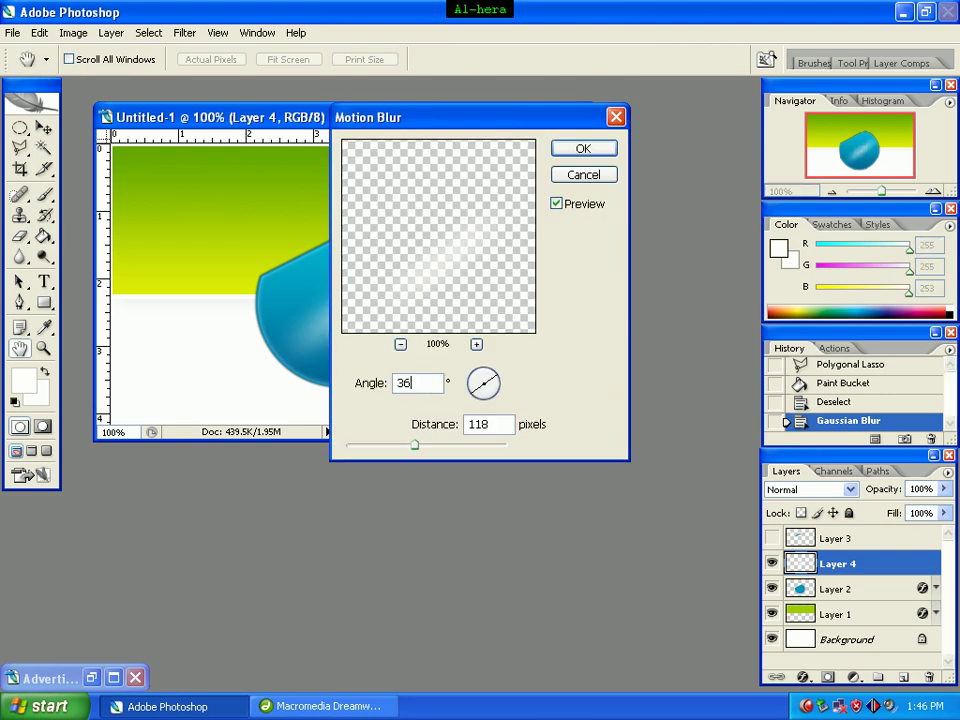
double_click(478, 424)
type("11")
type("8")
left_click(590, 149)
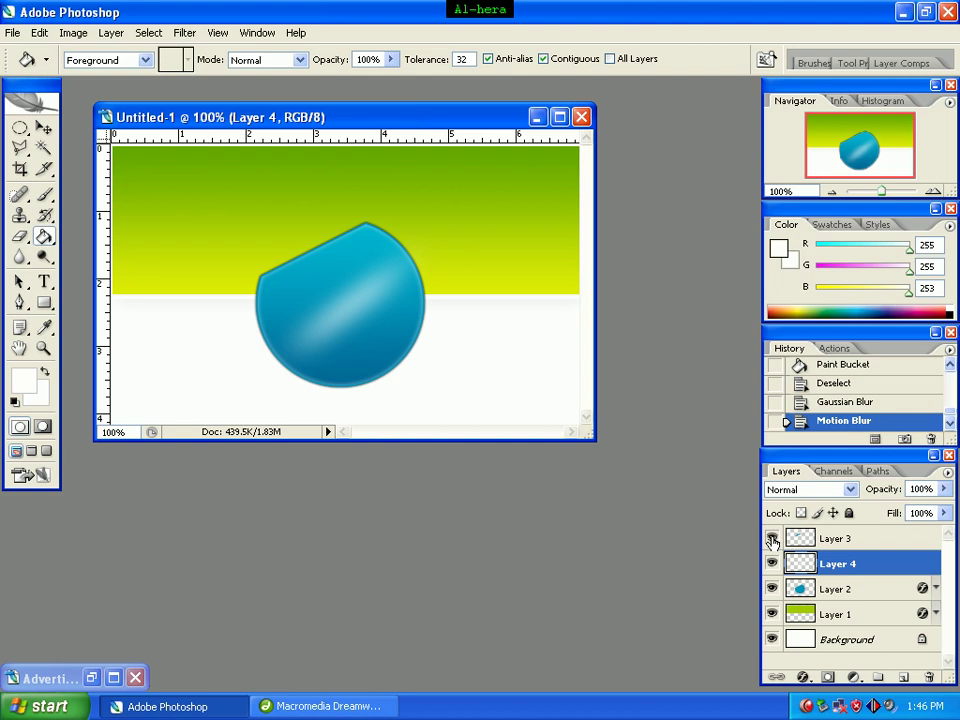
Step: Show and select Layer 3, then rotate the corner piece 180° with Free Transform and commit
left_click(772, 540)
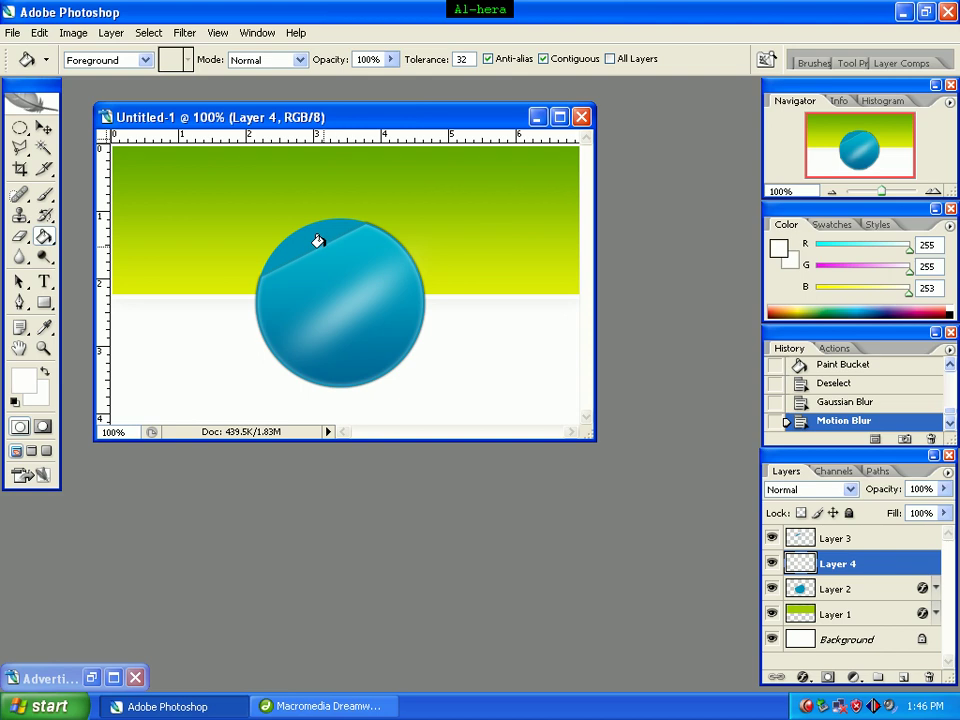
left_click(846, 543)
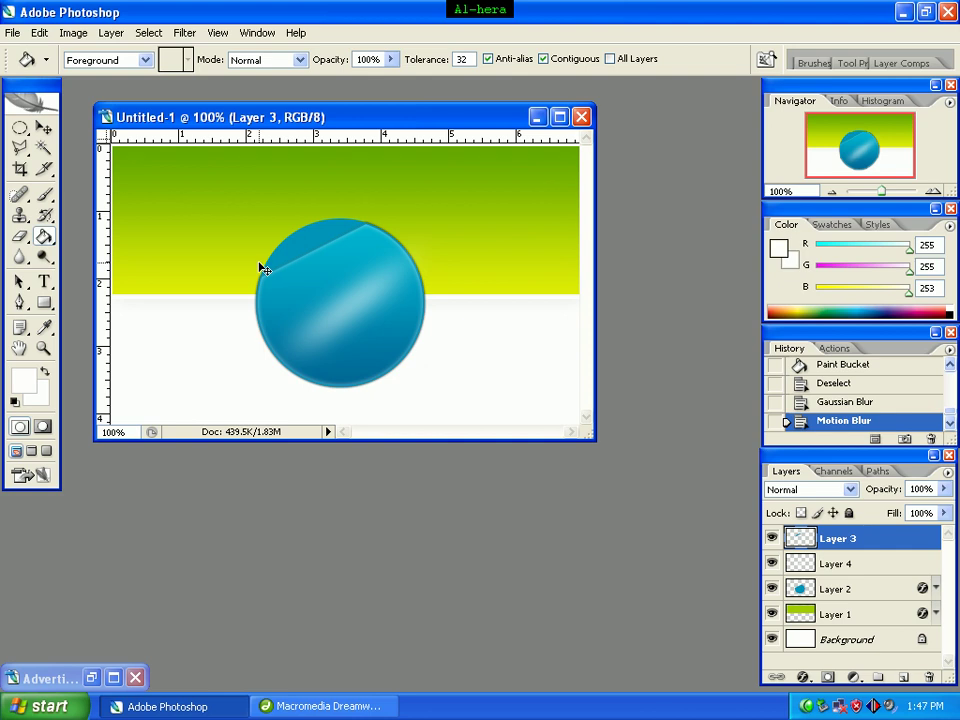
key("ctrl+t")
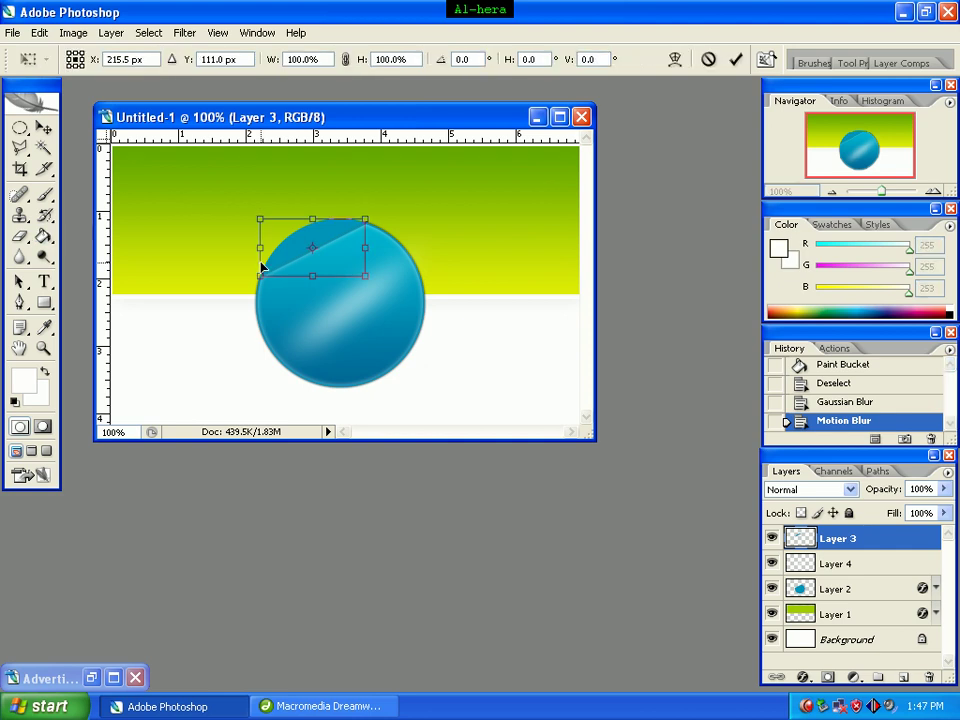
right_click(336, 246)
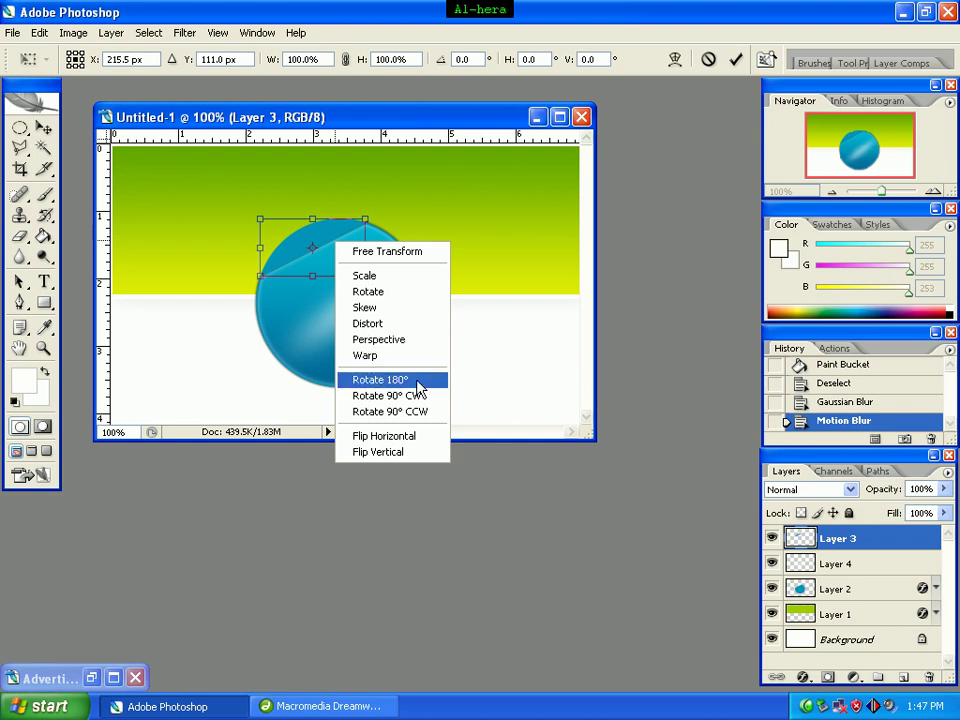
left_click(418, 386)
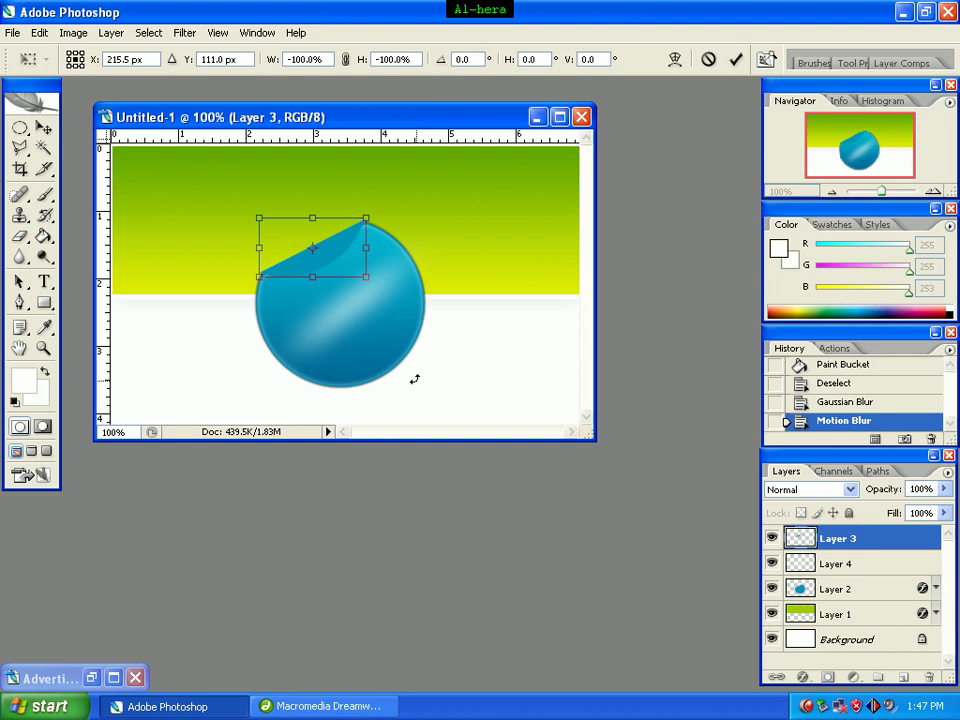
key("g")
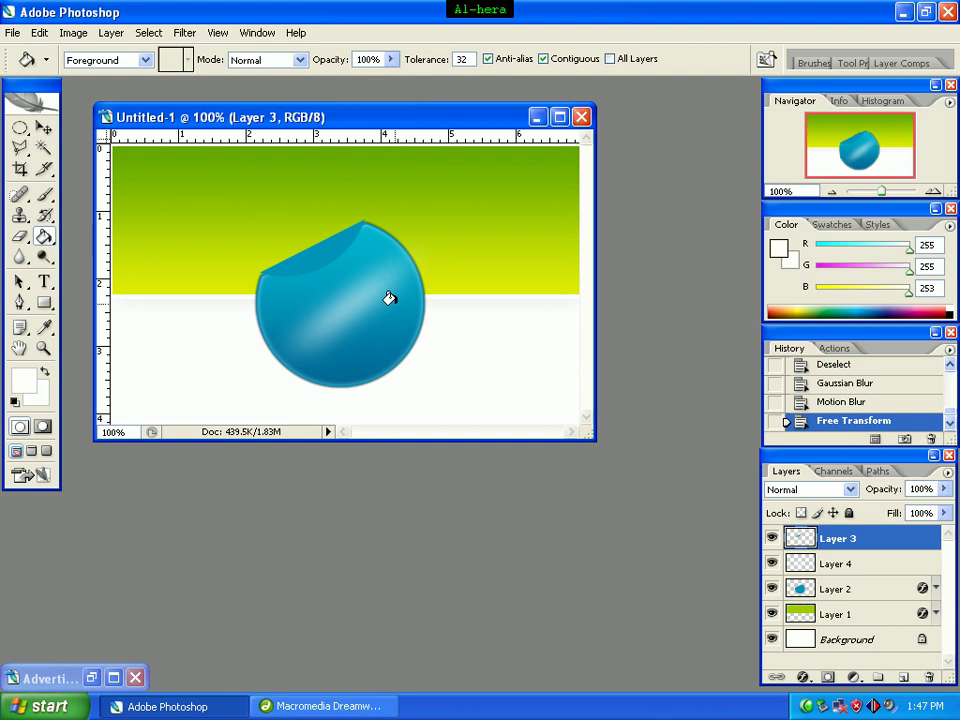
Step: Give Layer 3's curl a drop shadow (50% opacity, 74° angle, 8 px size) and enable Inner Shadow
right_click(860, 541)
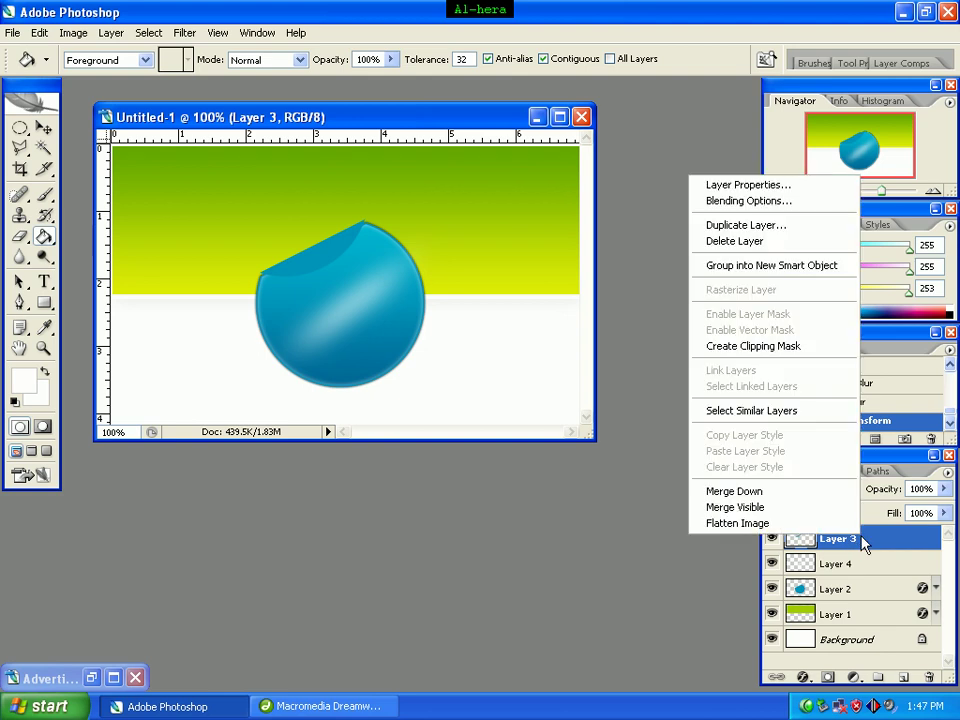
left_click(811, 207)
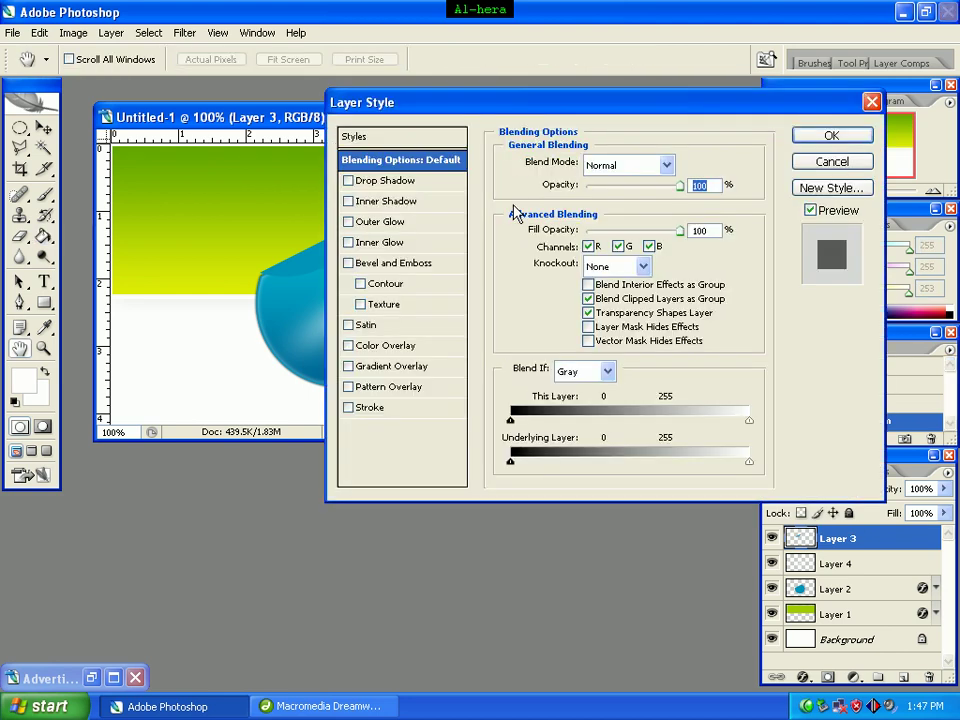
left_click(394, 183)
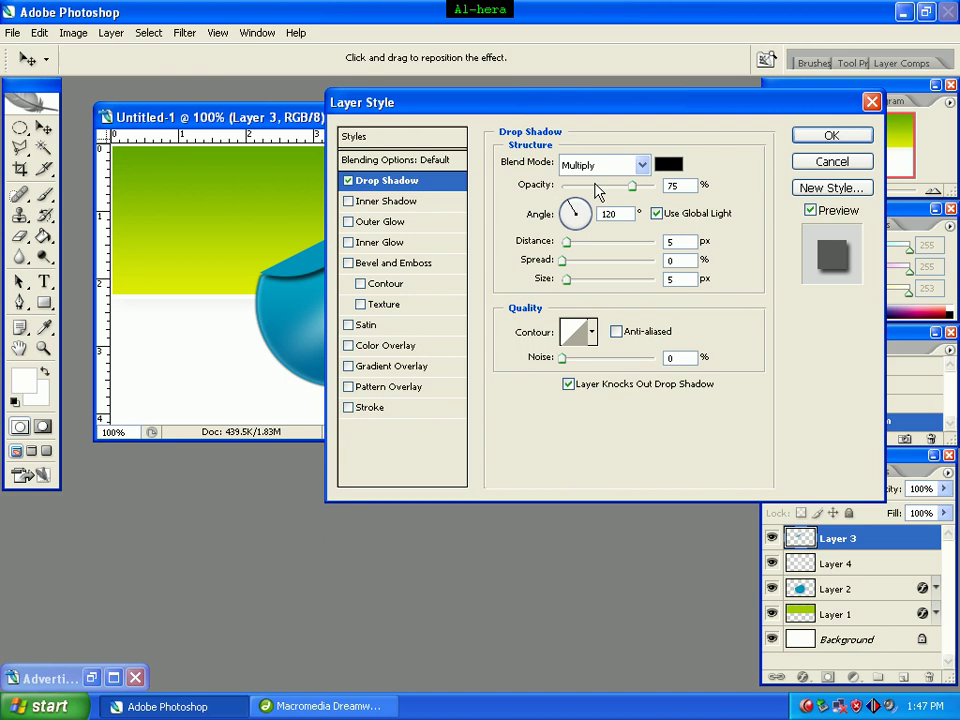
double_click(681, 186)
type("50")
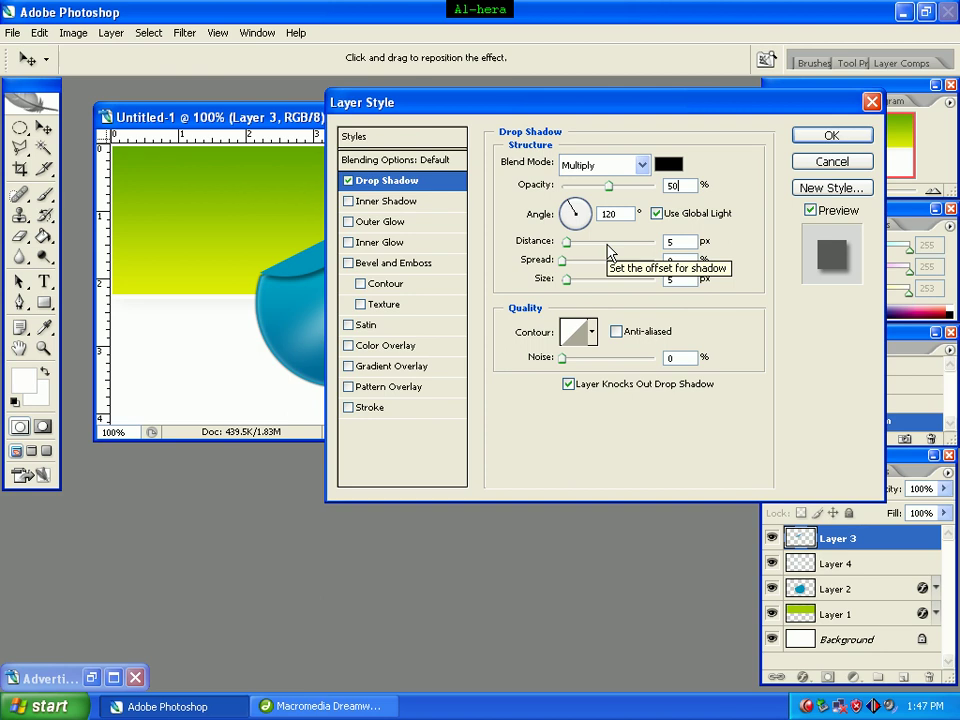
double_click(606, 214)
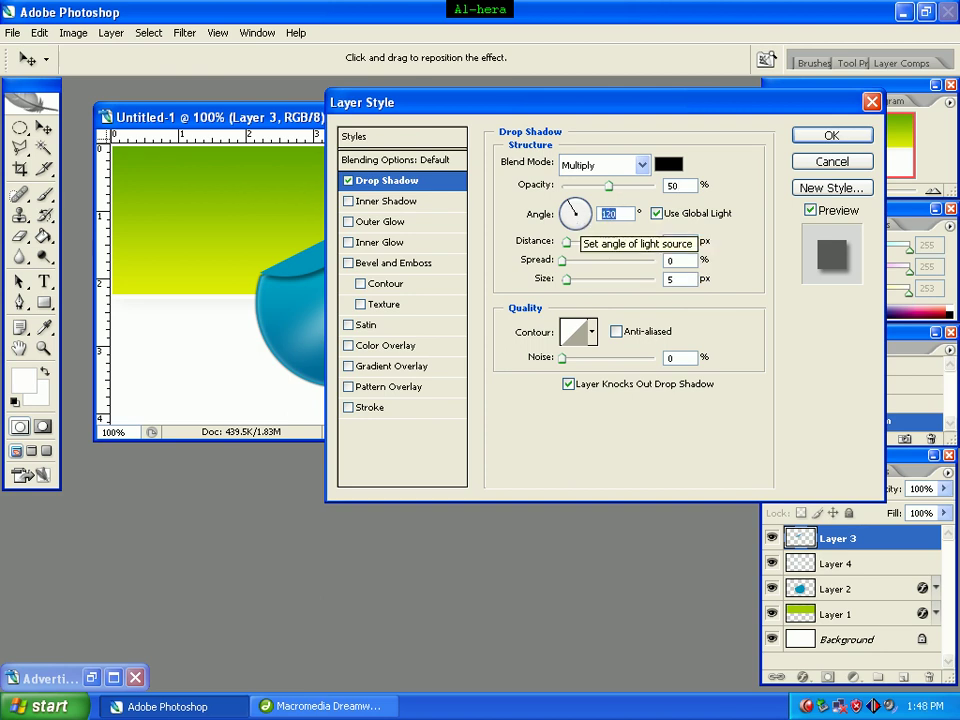
type("74")
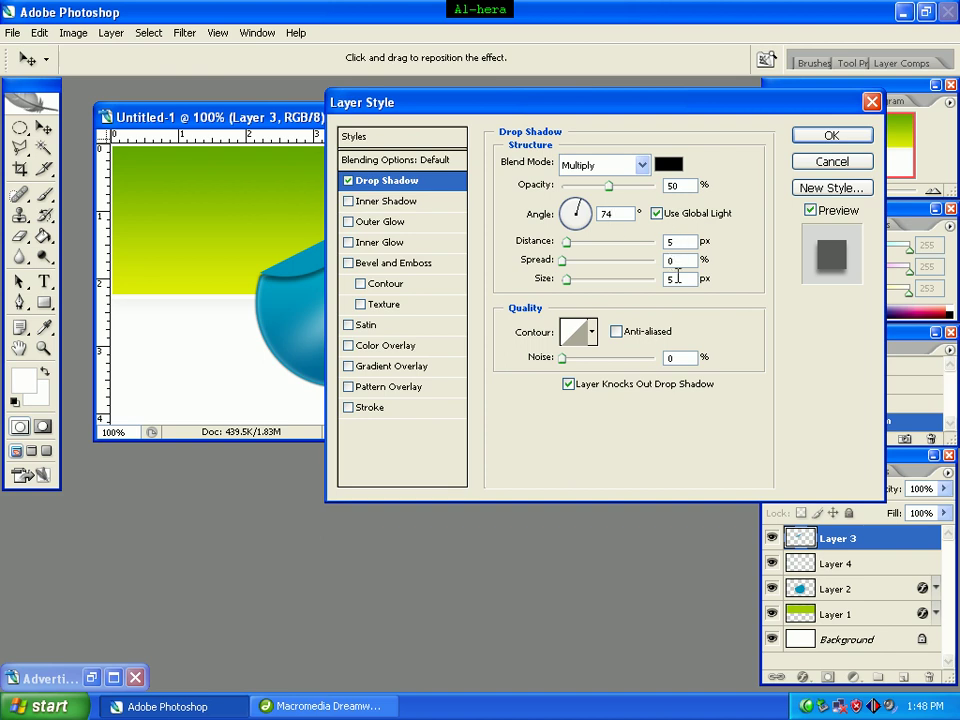
double_click(672, 278)
type("8")
left_click(386, 203)
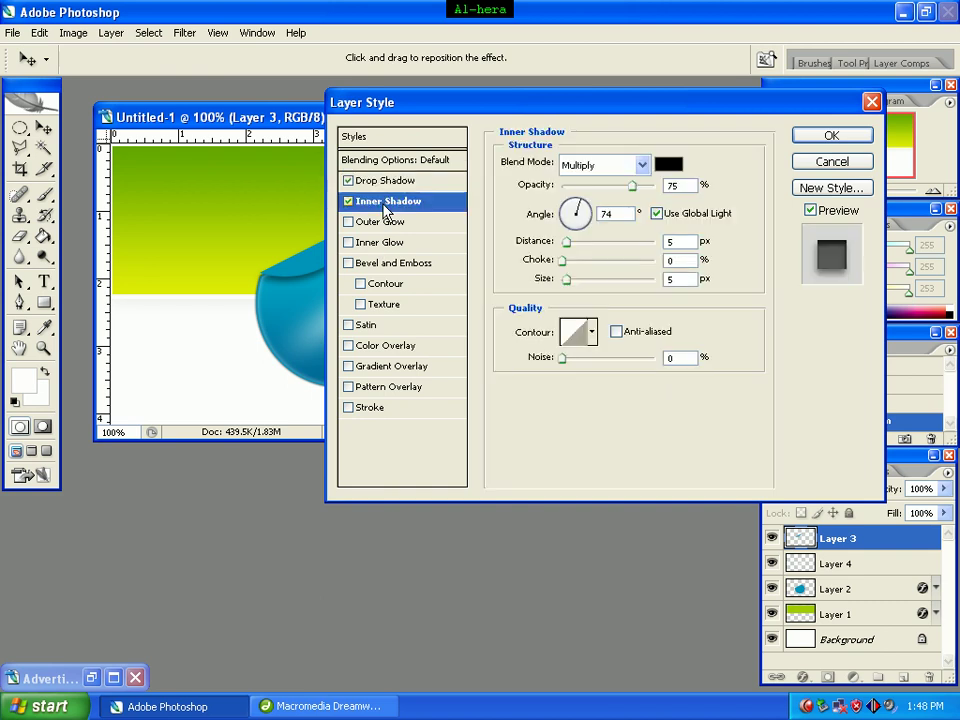
Step: Set the inner shadow to 20% opacity, 120°, 2 px distance, 4 px size, and enable Color Overlay
double_click(672, 186)
type("2")
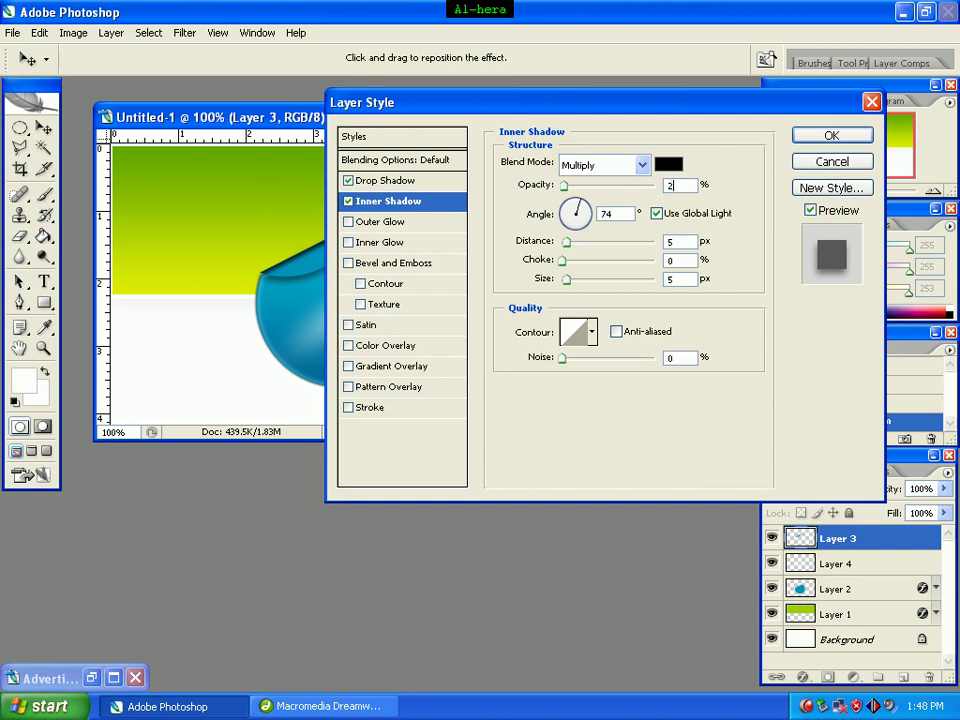
type("0")
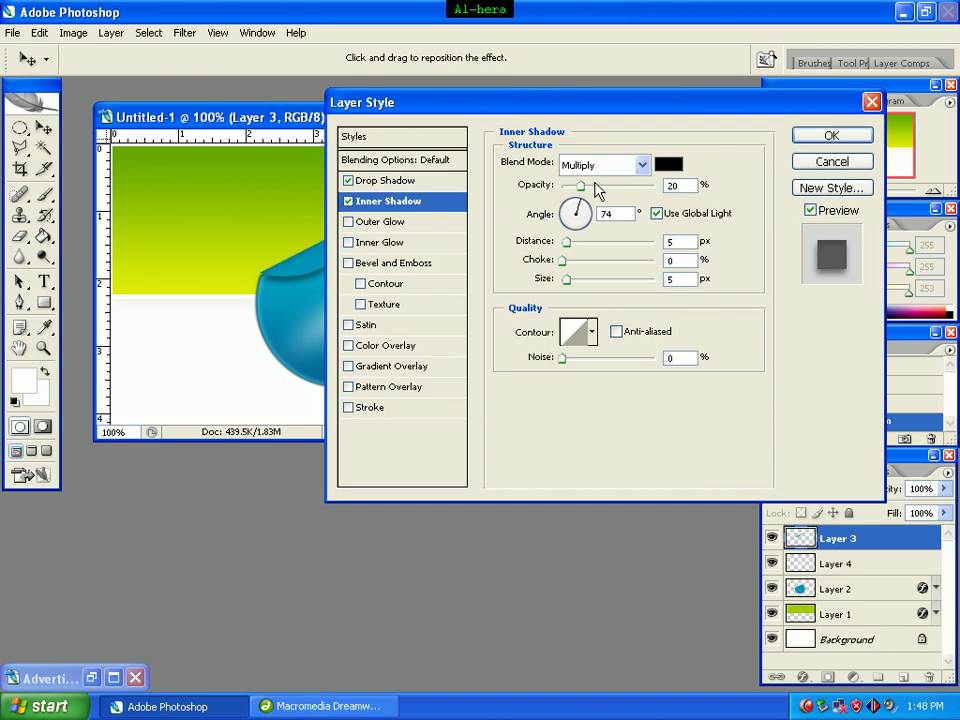
double_click(604, 214)
type("120")
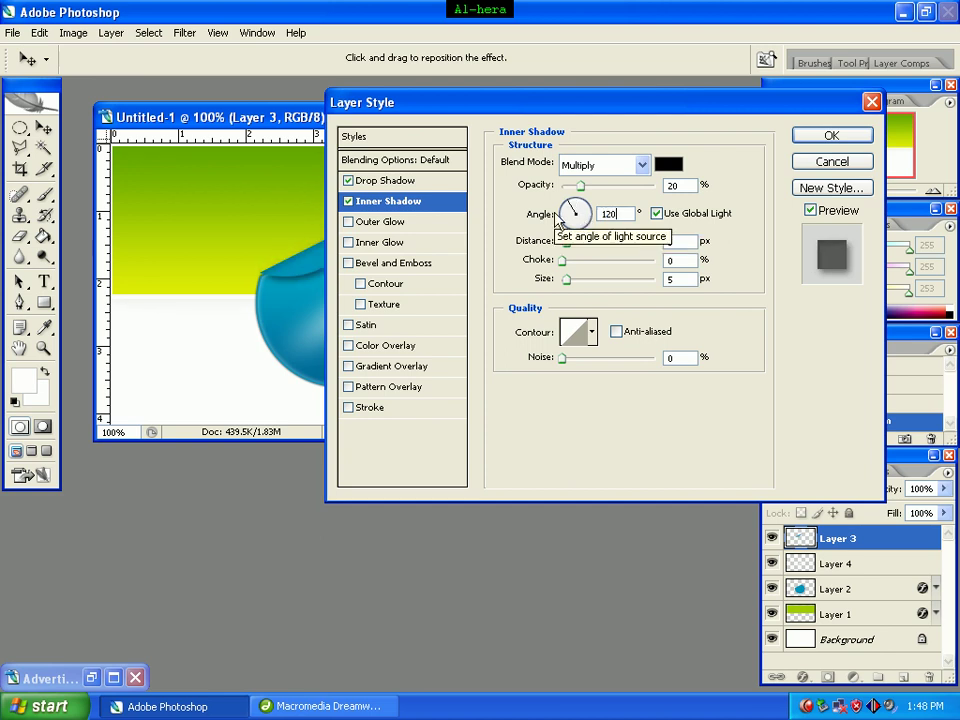
double_click(686, 243)
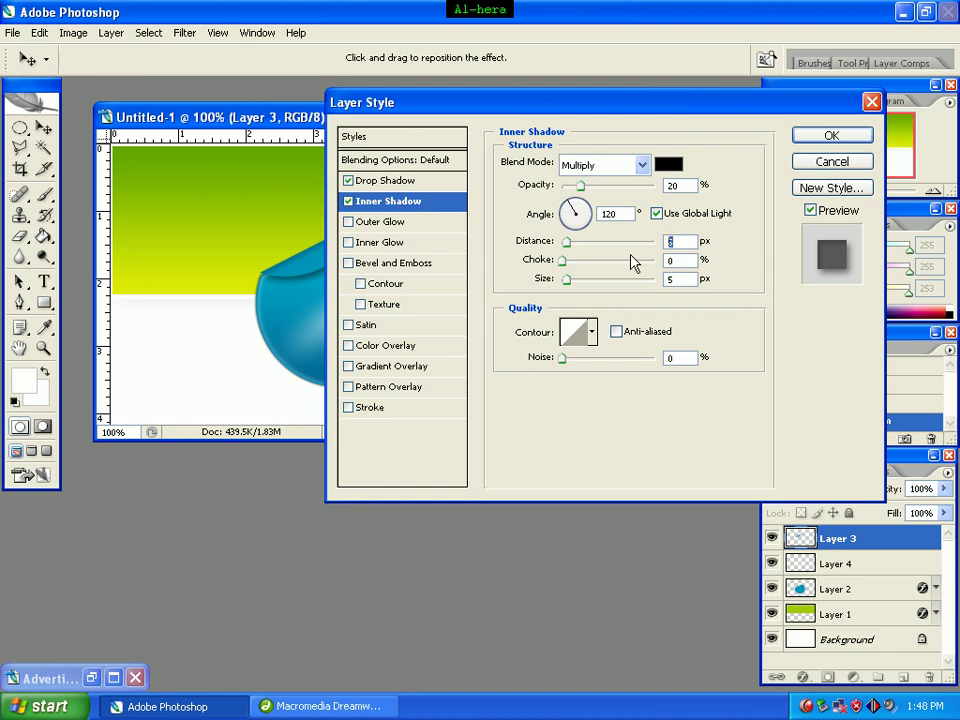
type("2")
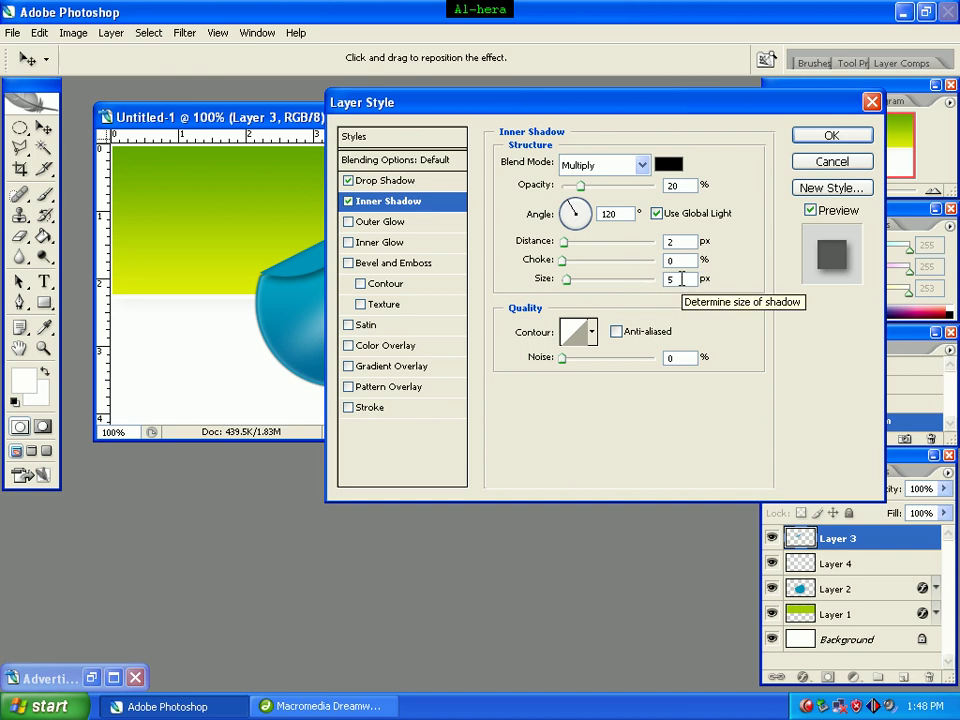
double_click(677, 279)
type("4")
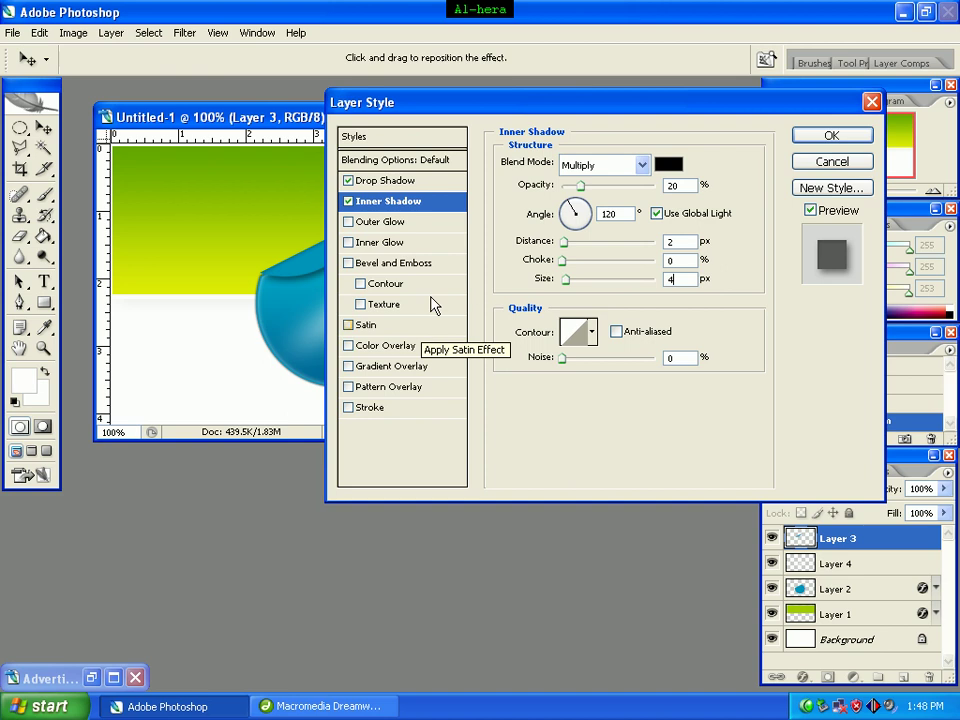
left_click(394, 346)
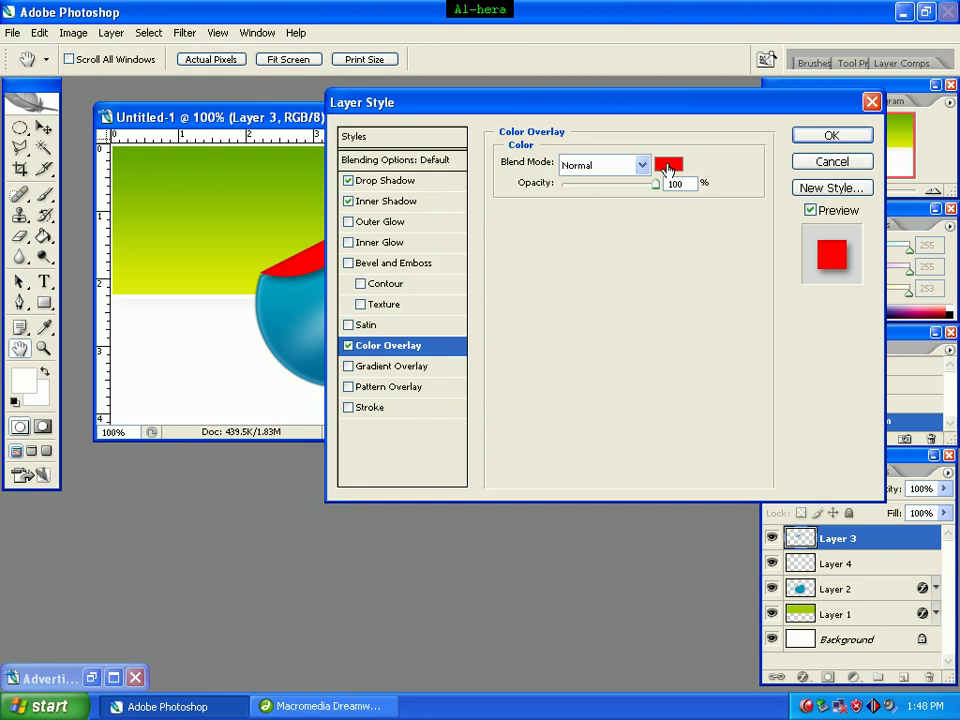
Step: Change the Color Overlay to light blue #6fcde8 and apply the layer style
left_click(667, 172)
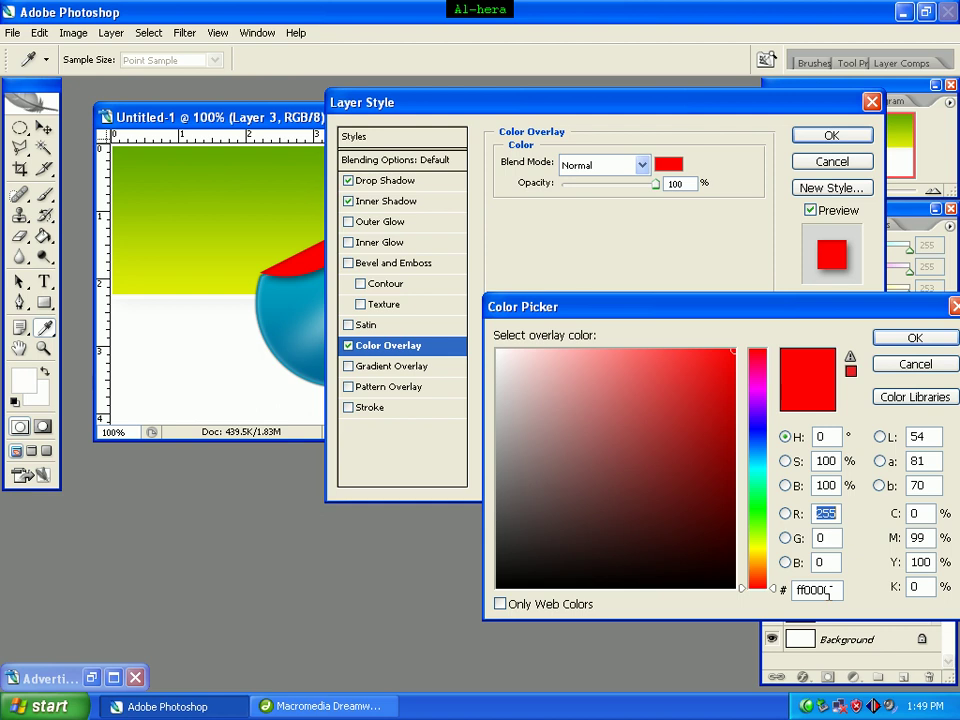
left_click(829, 589)
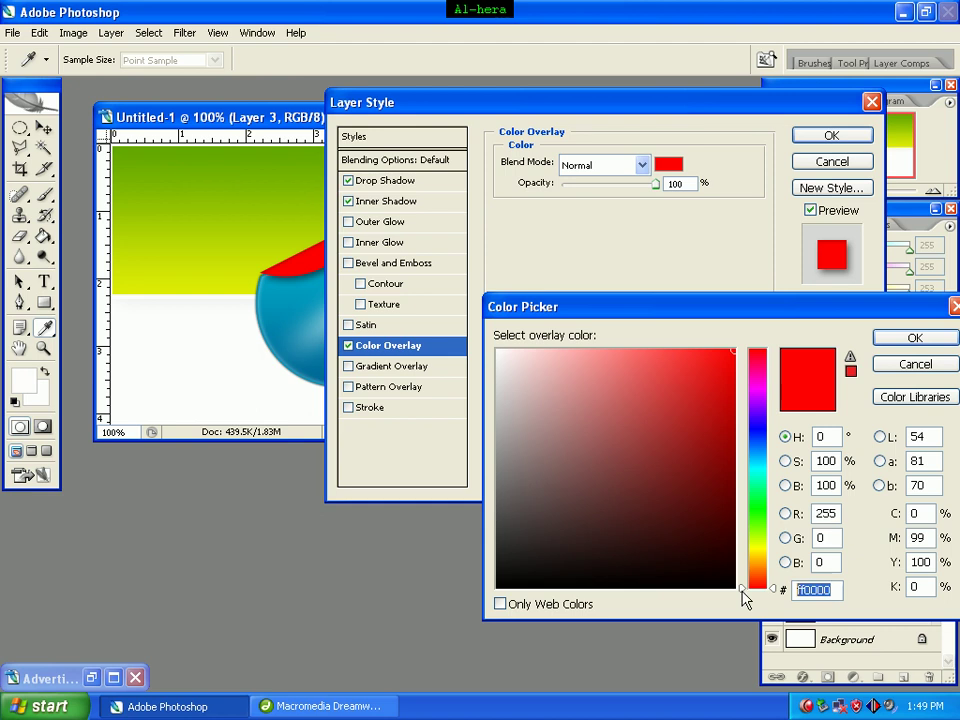
type("6")
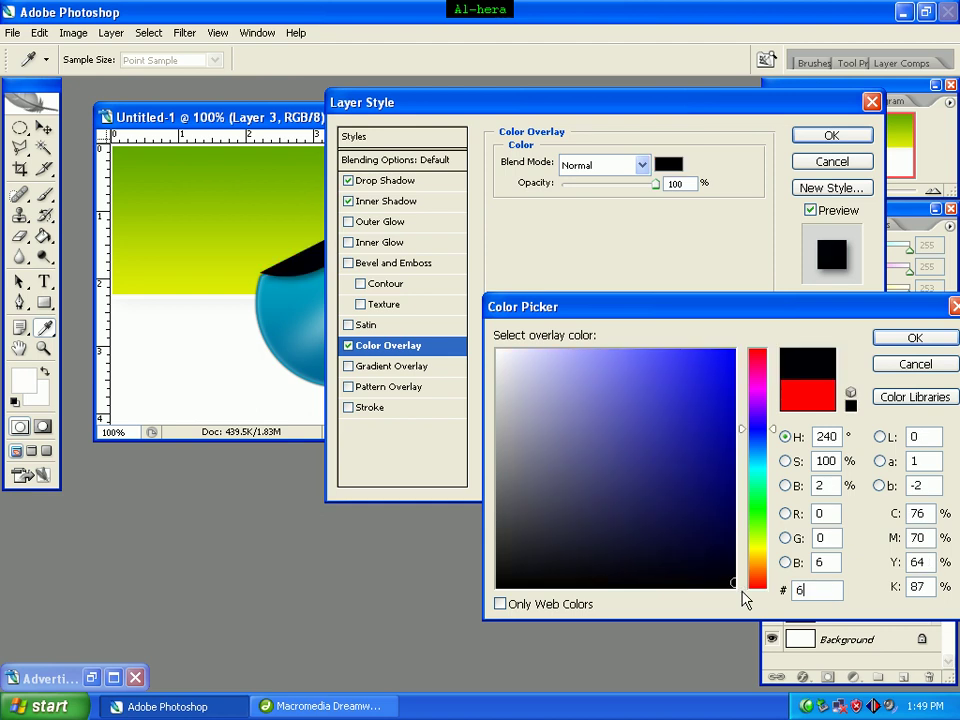
type("fc")
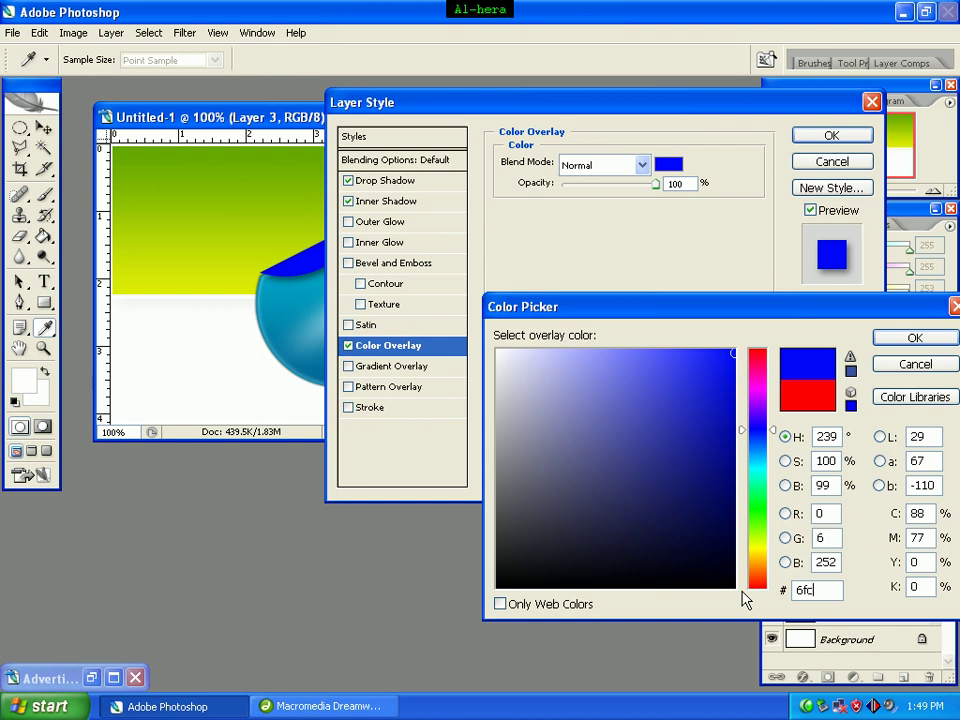
type("d")
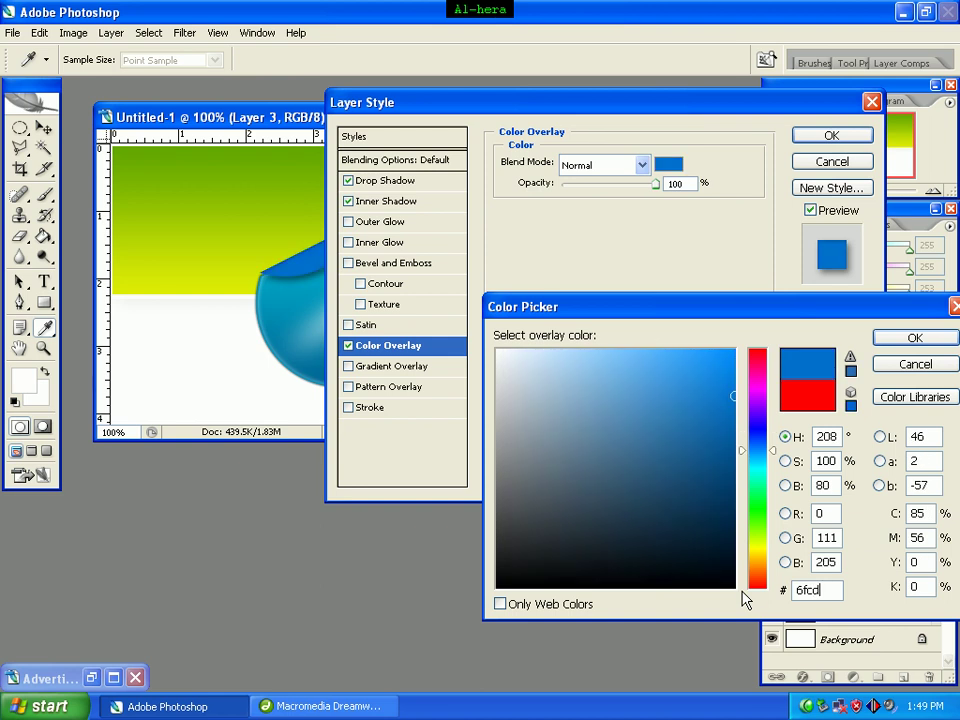
type("e8")
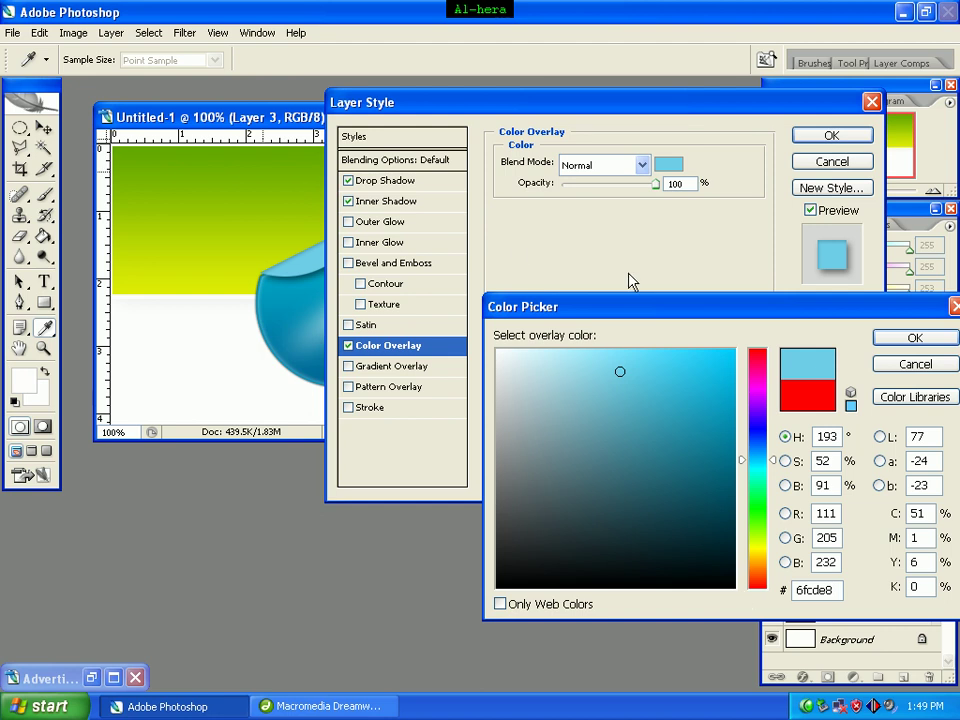
left_click(917, 338)
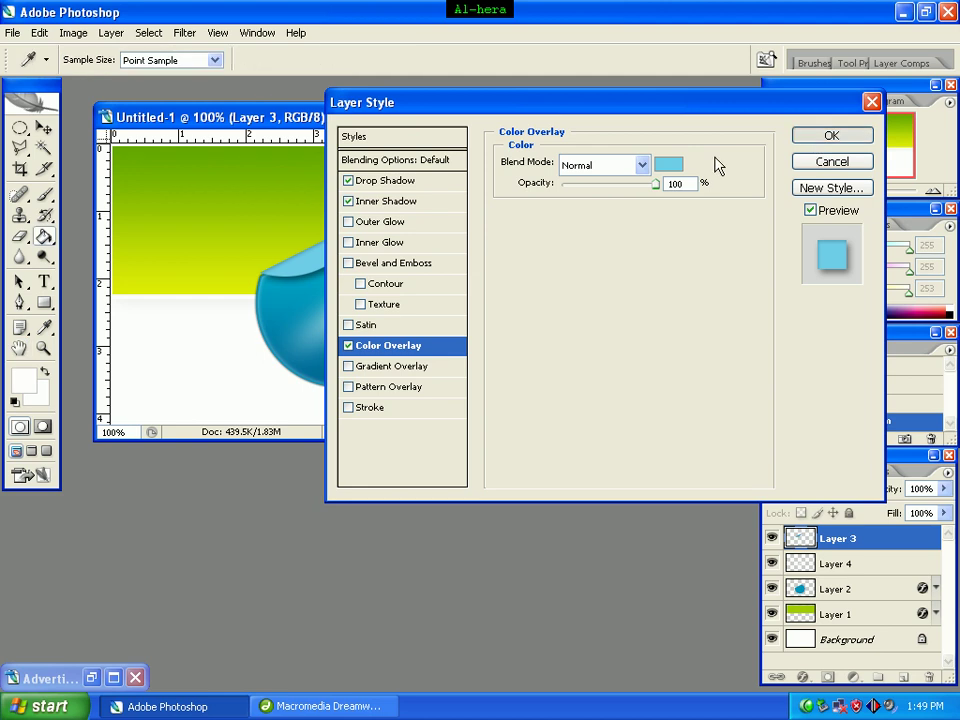
key("Return")
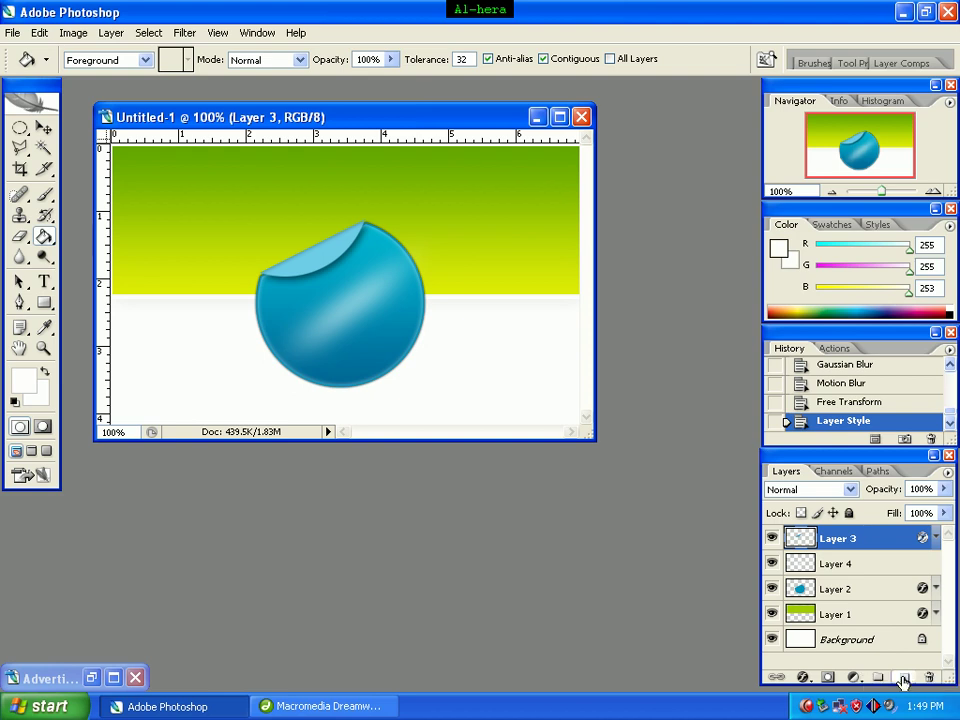
Step: Add a new layer and outline a highlight area on the curl with the Polygonal Lasso
left_click(902, 679)
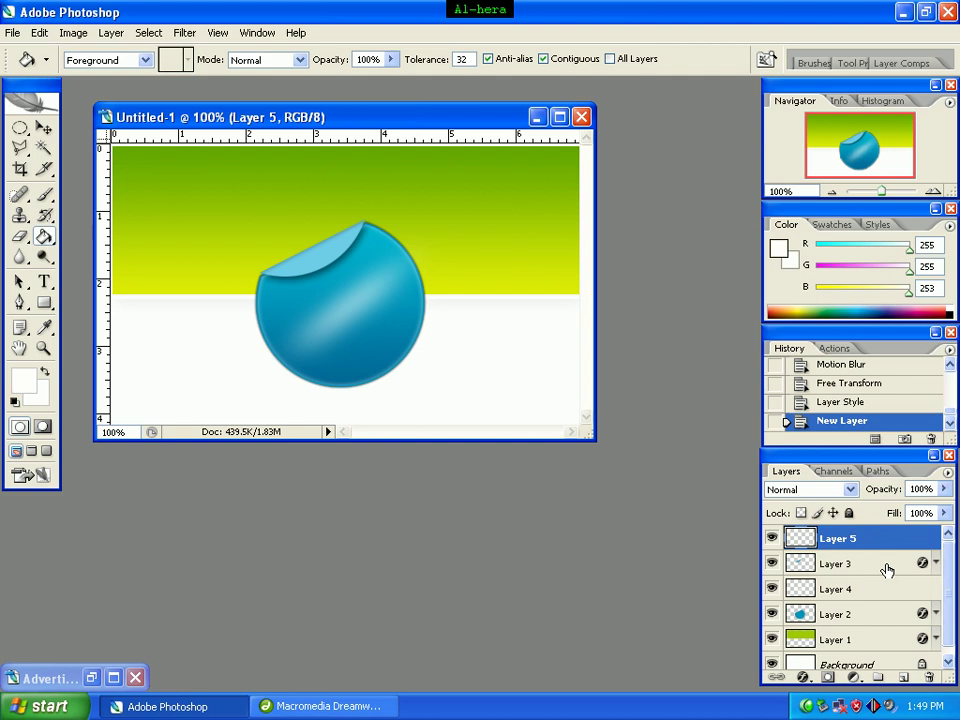
left_click(20, 148)
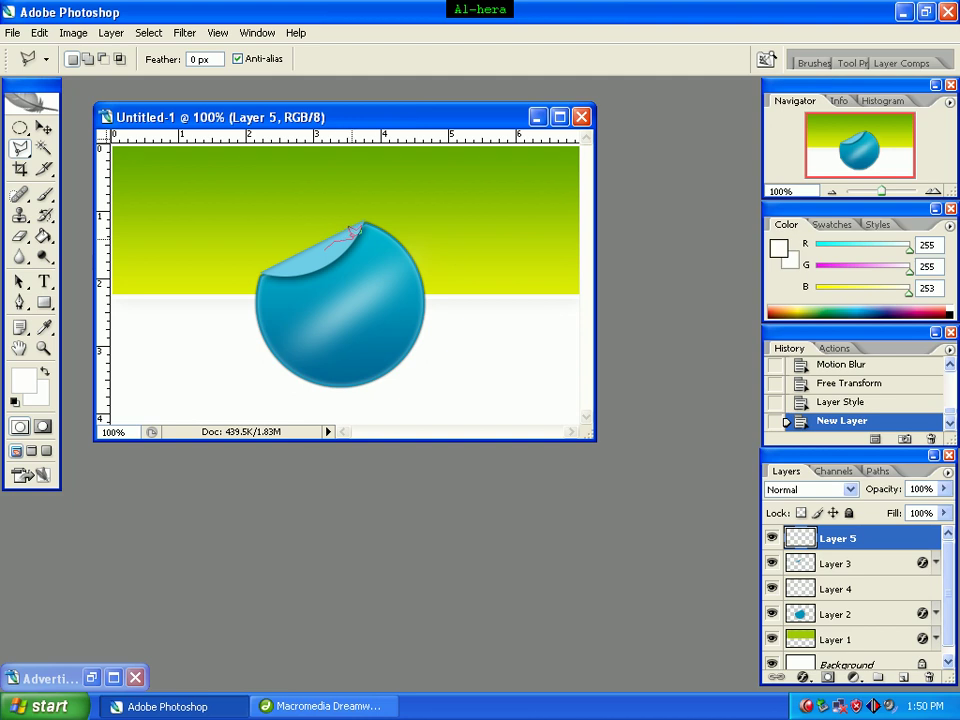
left_click(355, 225)
left_click(324, 245)
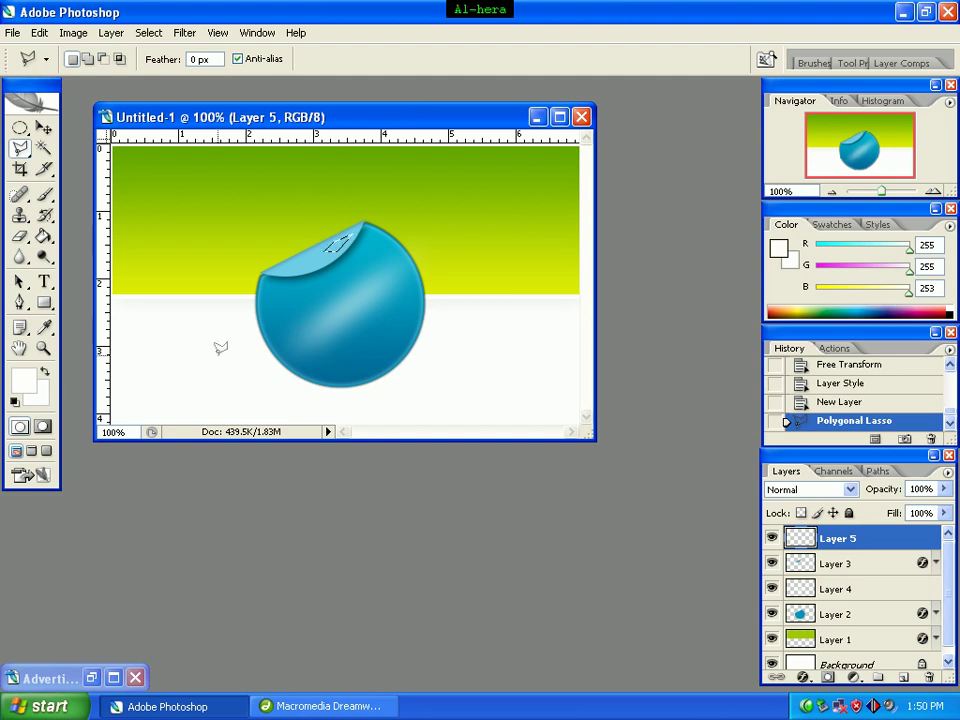
Step: Fill the highlight selection with white #ffffff and deselect it
left_click(25, 388)
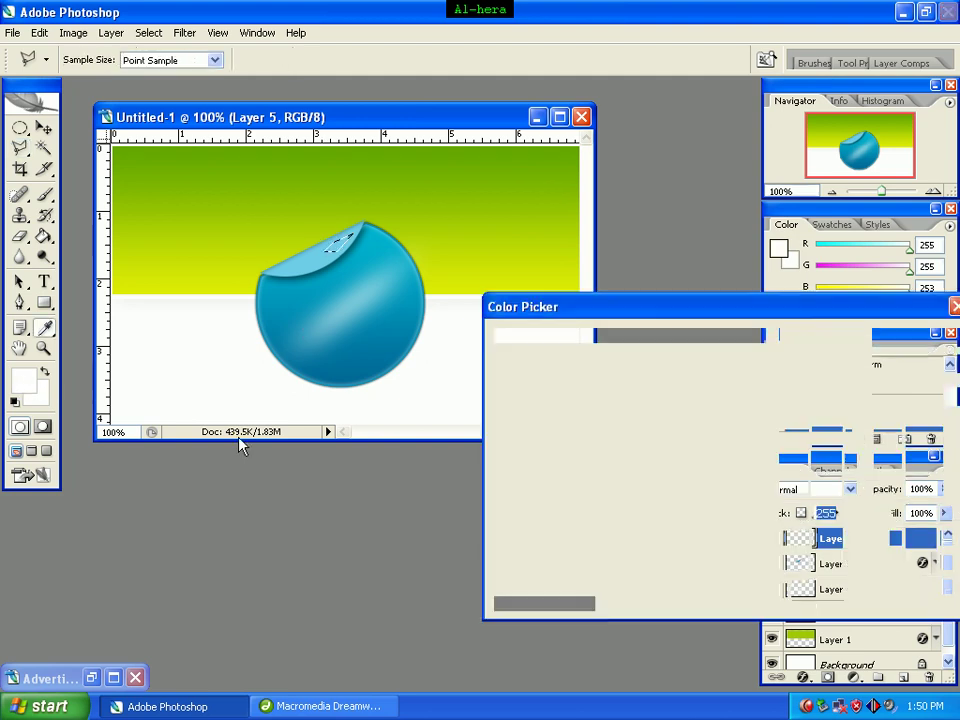
double_click(830, 590)
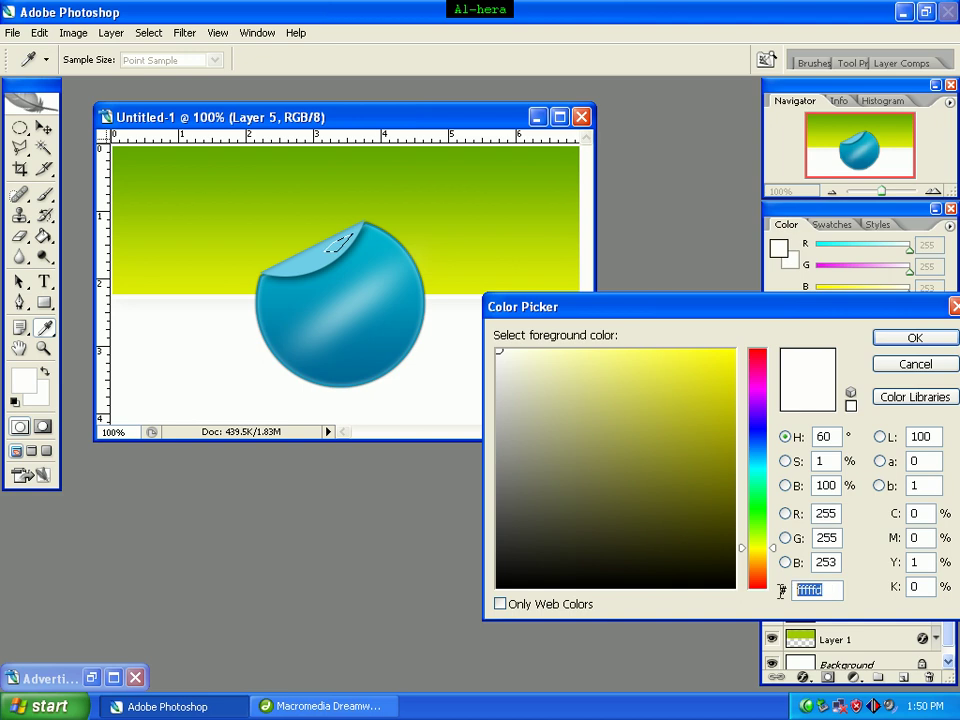
type("ffffff")
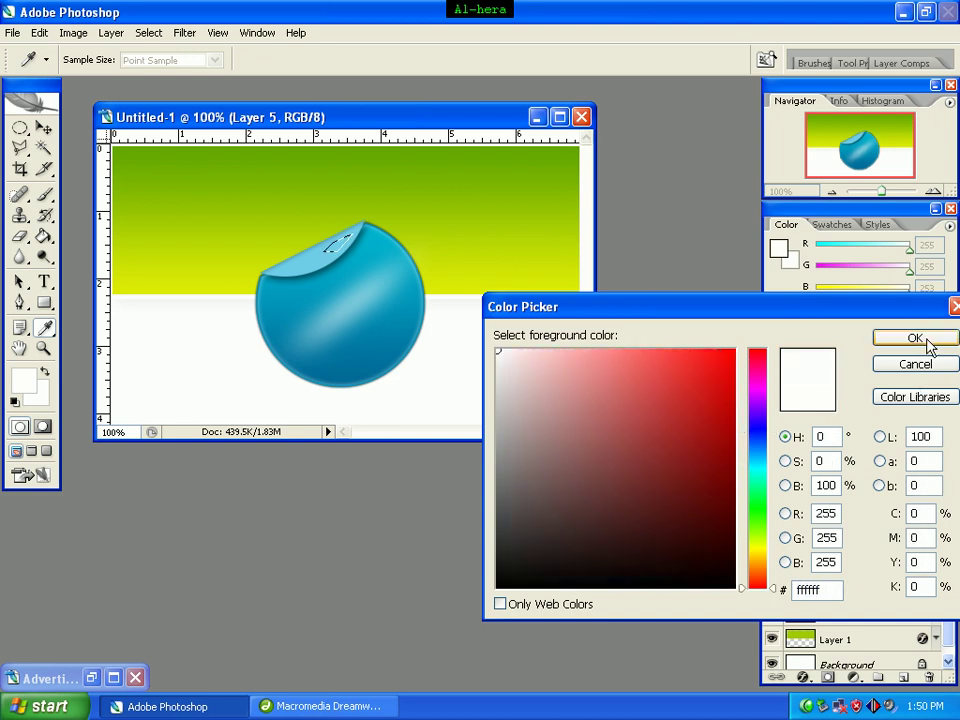
left_click(915, 339)
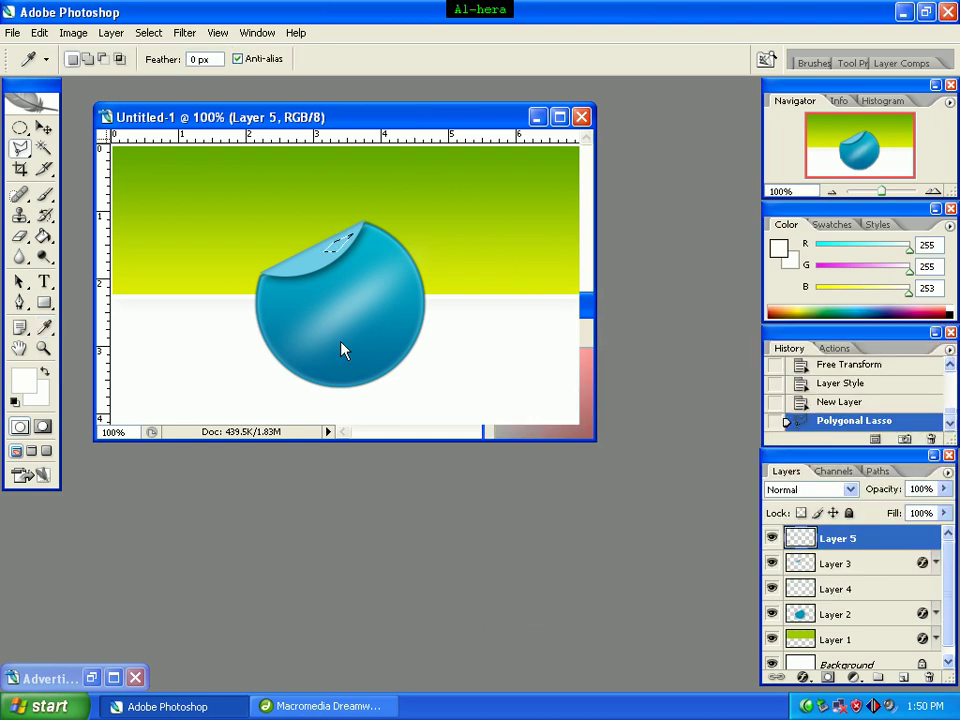
left_click(44, 238)
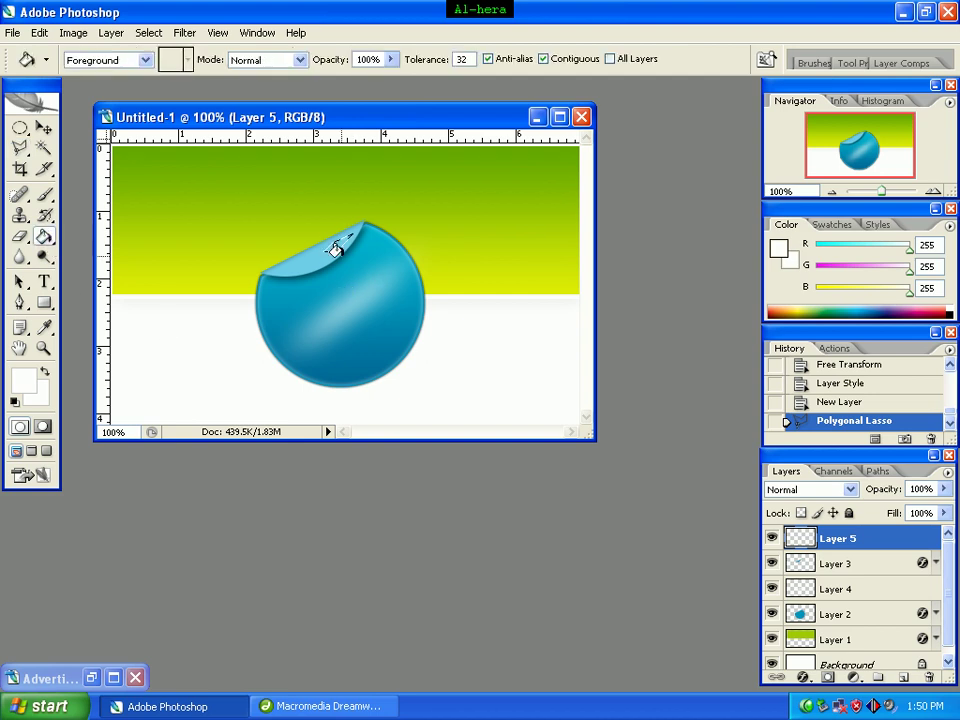
left_click(338, 252)
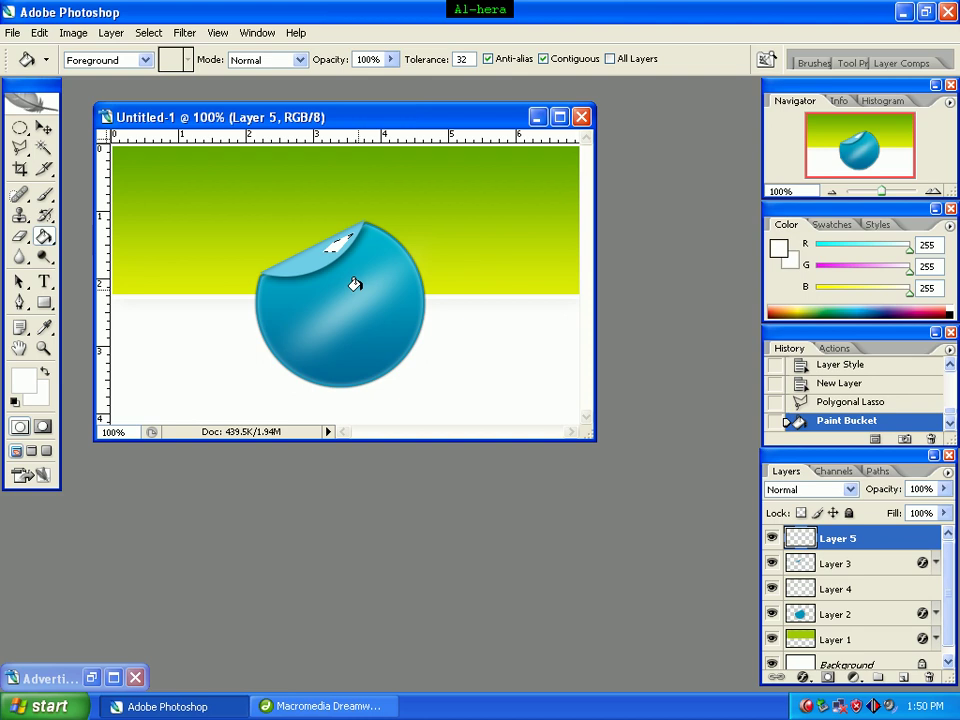
key("ctrl+d")
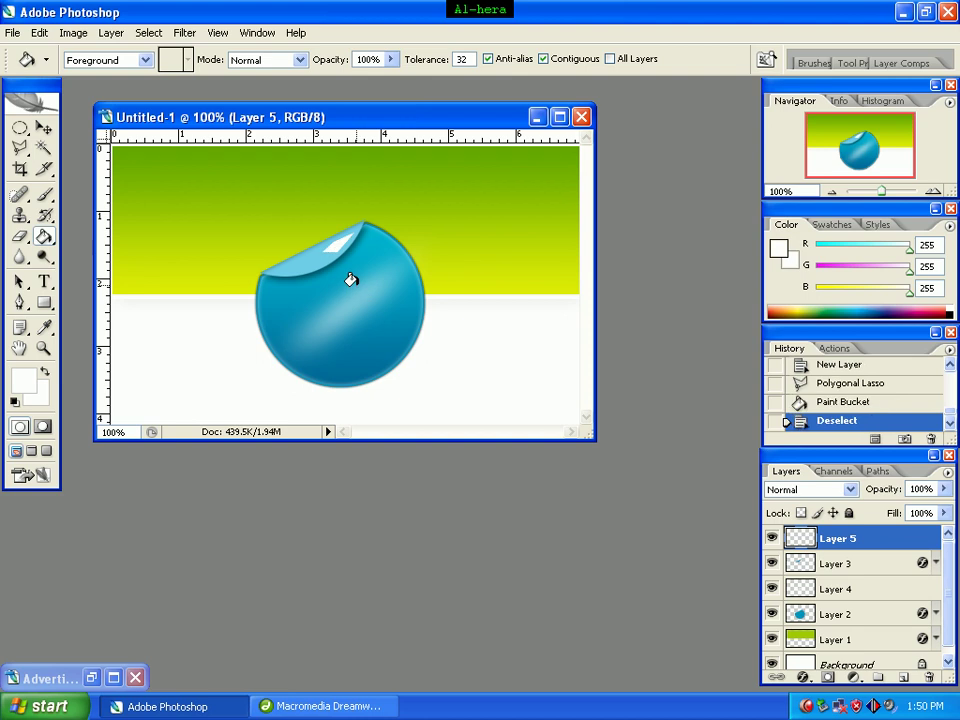
left_click(185, 36)
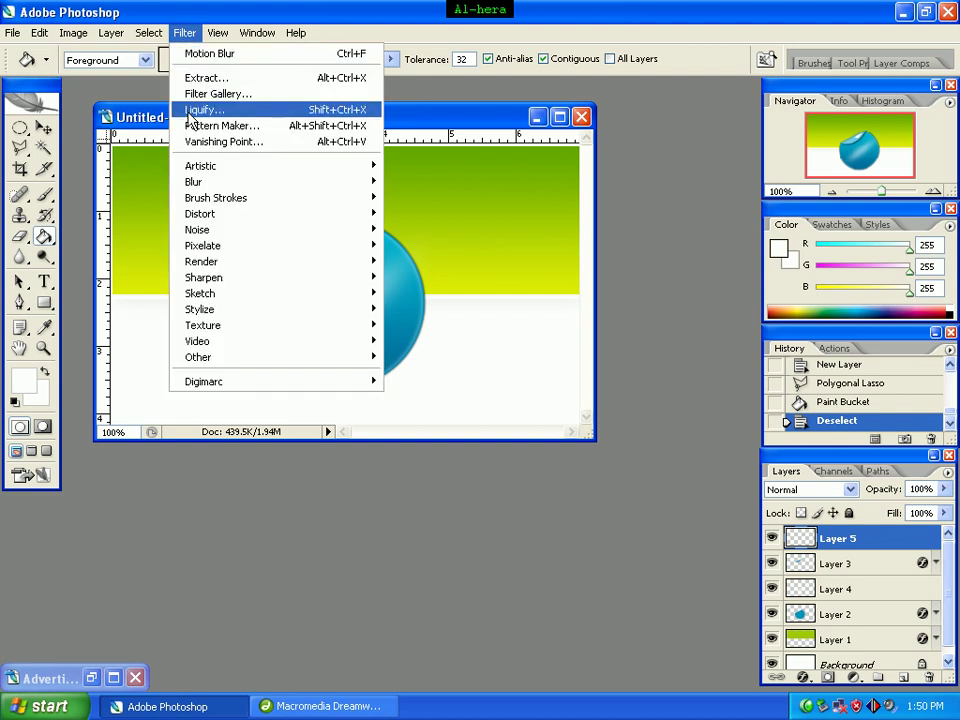
mouse_move(200, 181)
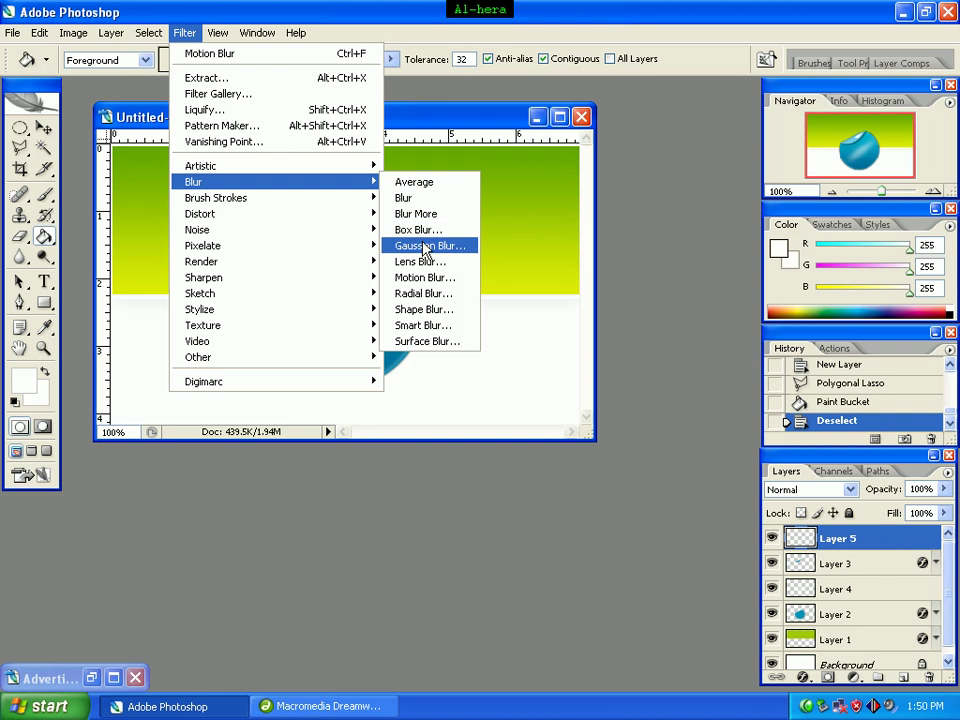
Step: Blur the Layer 5 highlight with a 0.5-pixel Gaussian Blur
left_click(425, 246)
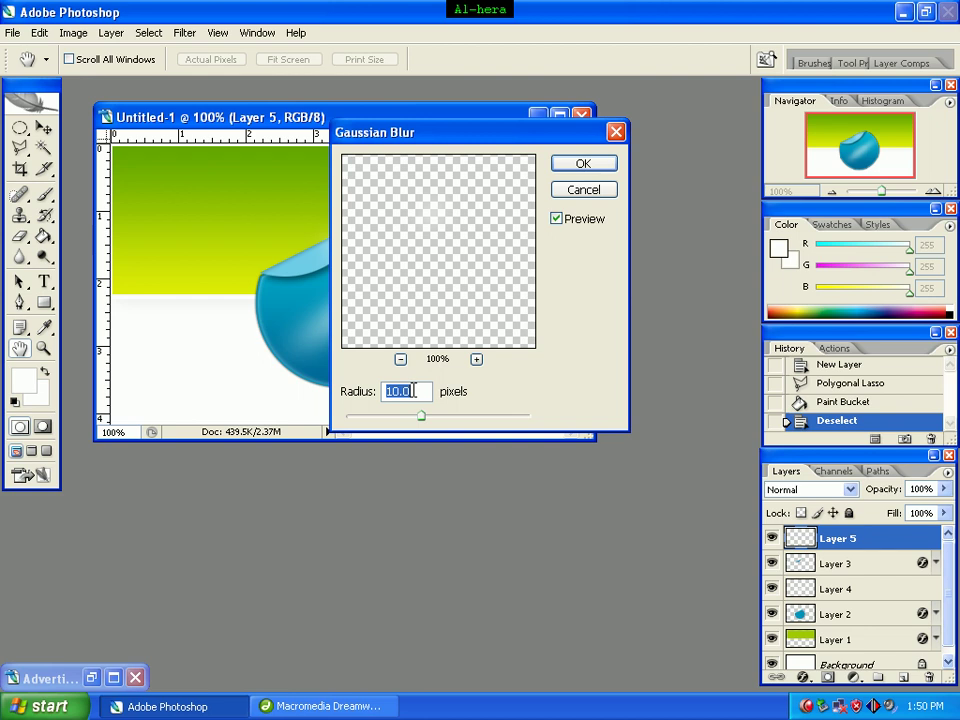
type("0.5")
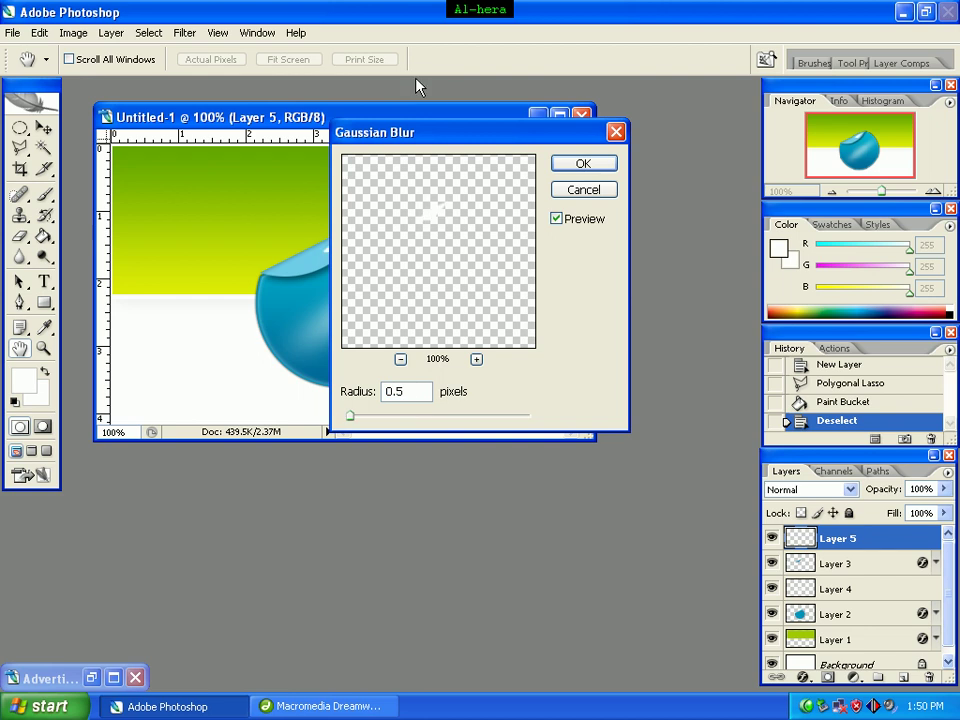
left_click(584, 165)
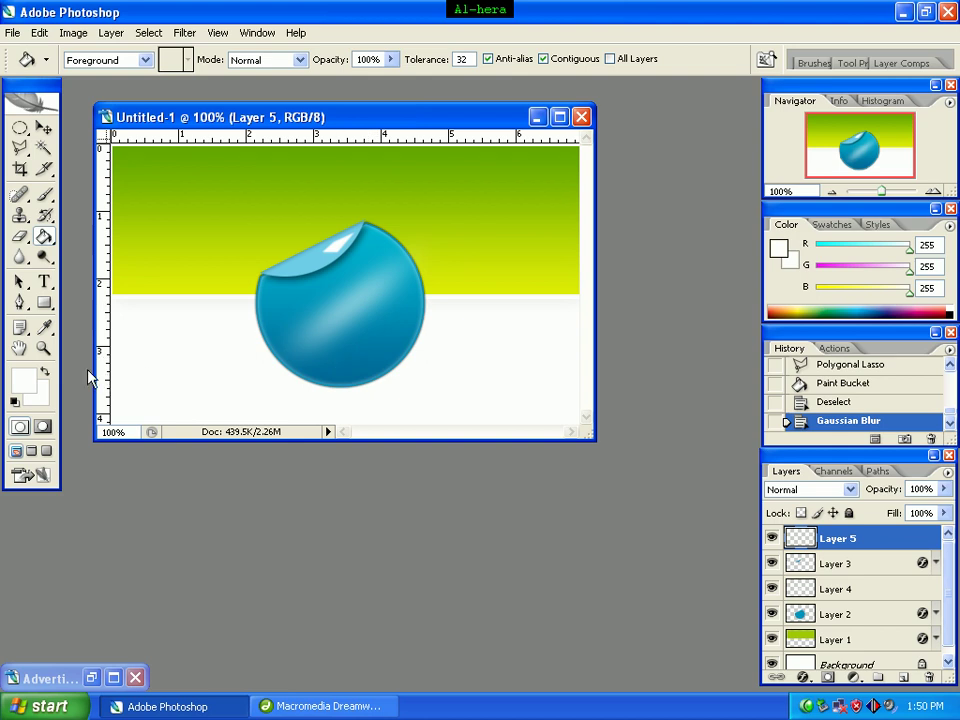
Step: Set up the Type tool for 22 pt text in cyan #4ef5ff
left_click(46, 284)
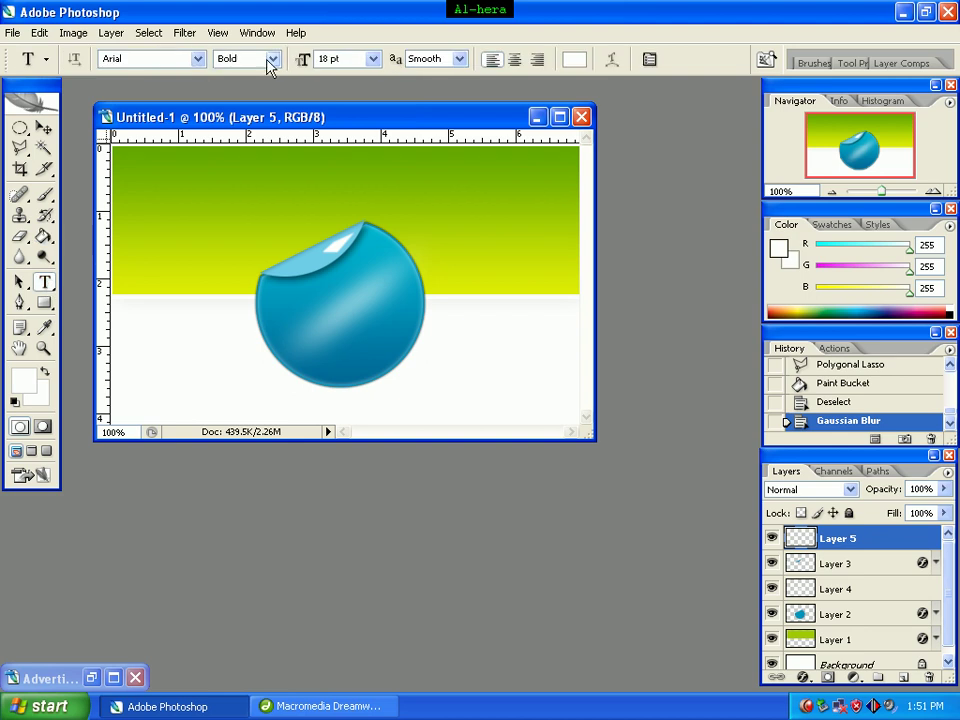
left_click(372, 59)
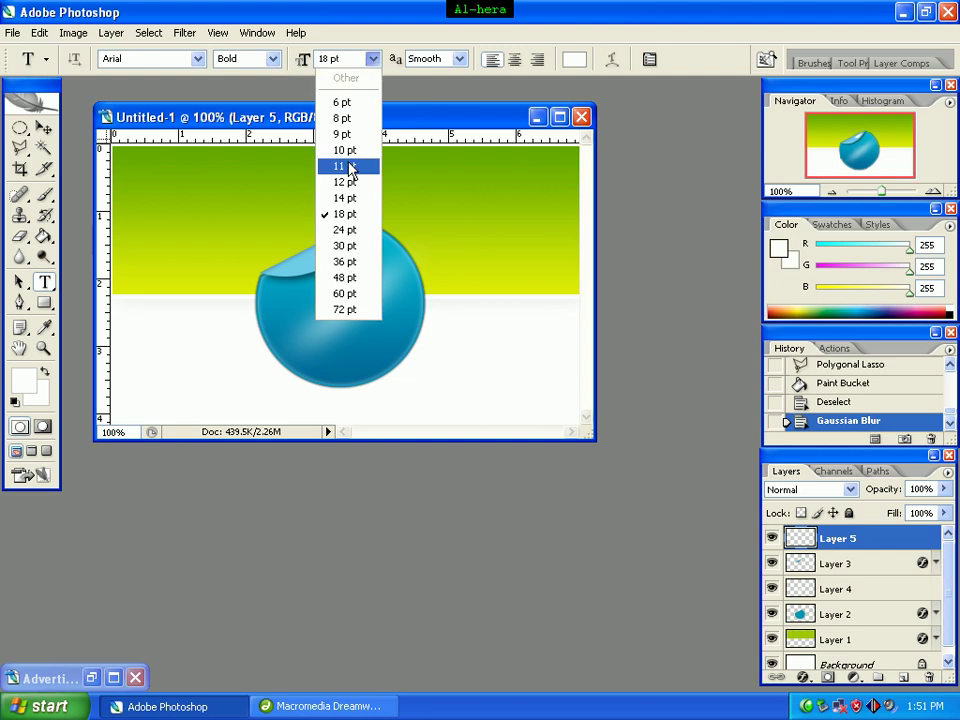
left_click(327, 59)
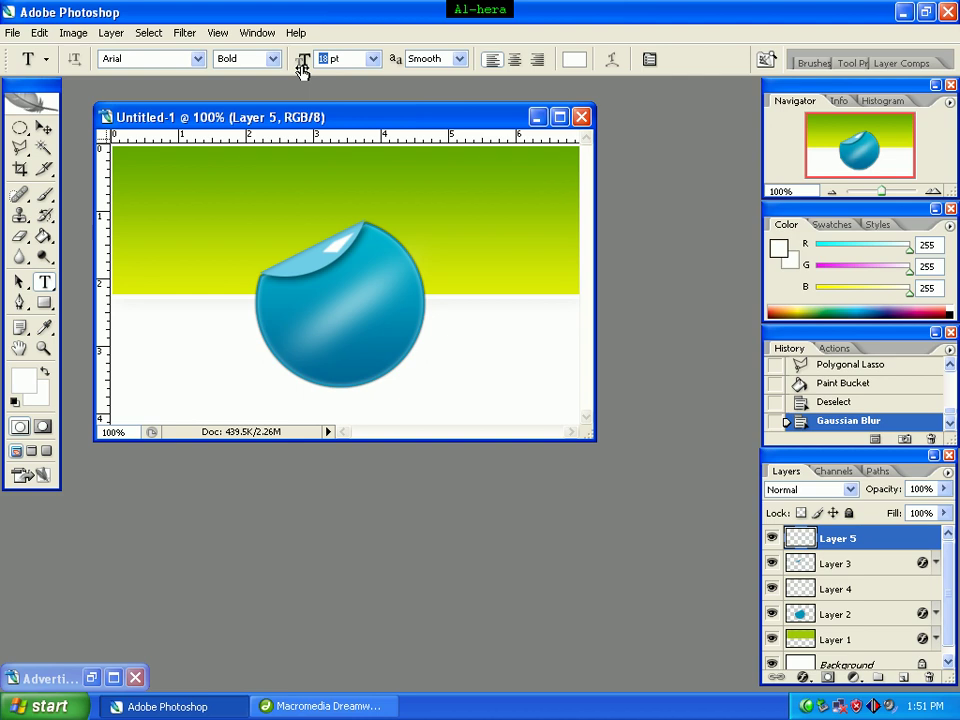
type("22")
key("Return")
left_click(575, 62)
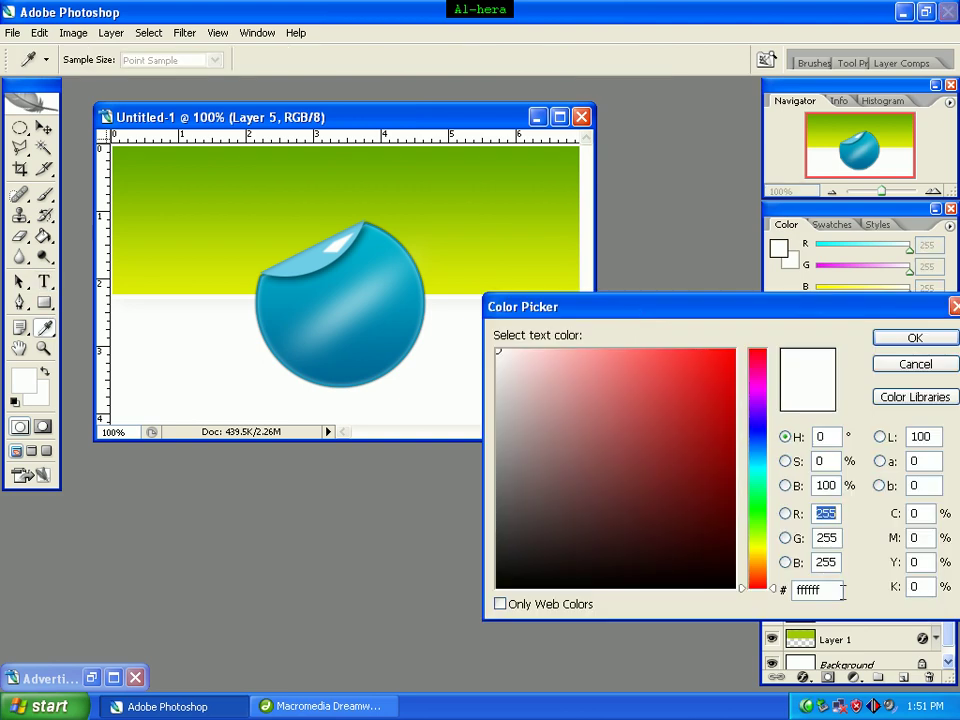
left_click_drag(831, 591, 735, 606)
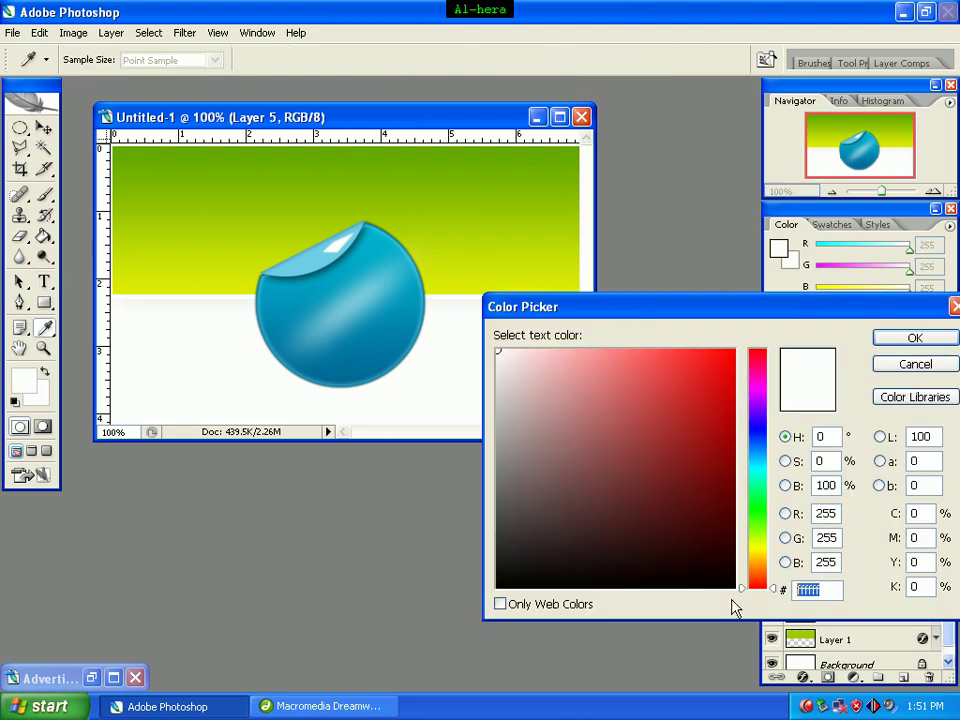
type("4ef")
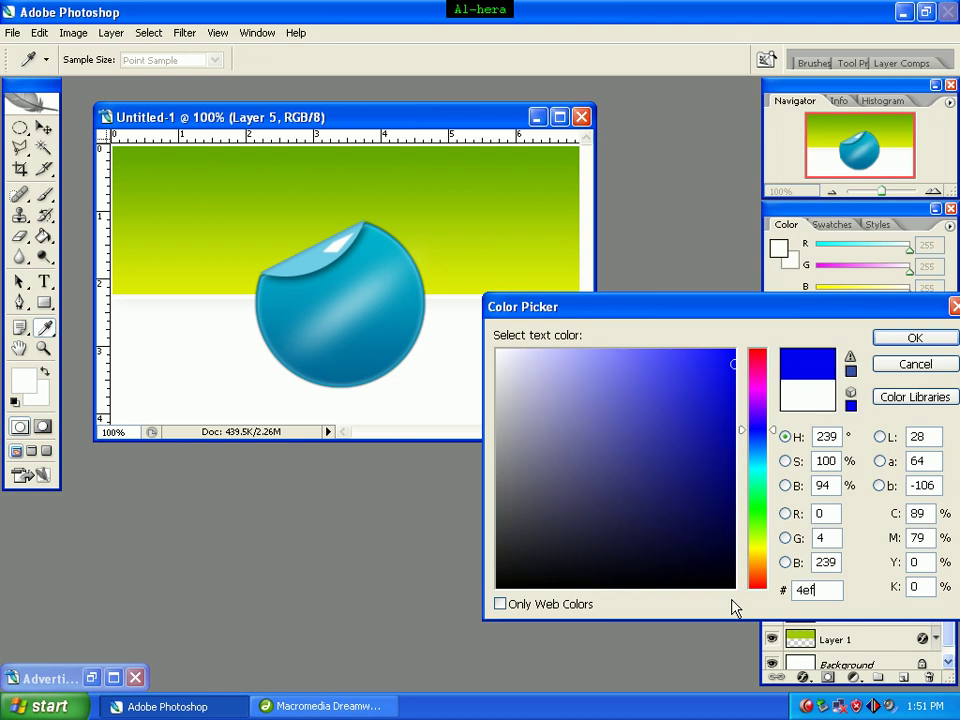
type("5ff")
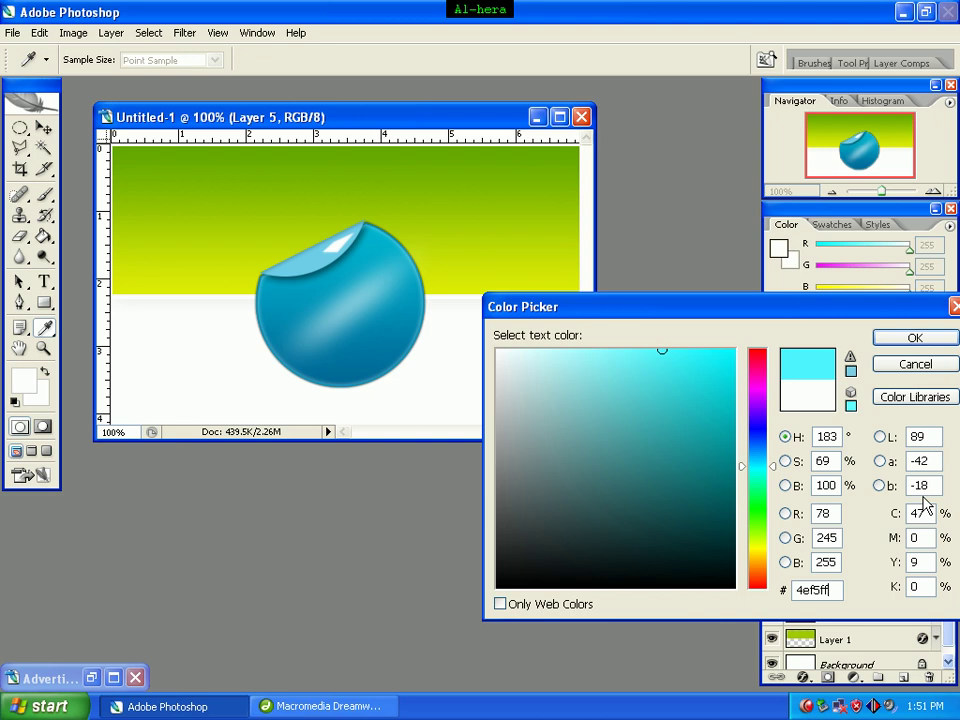
left_click(914, 338)
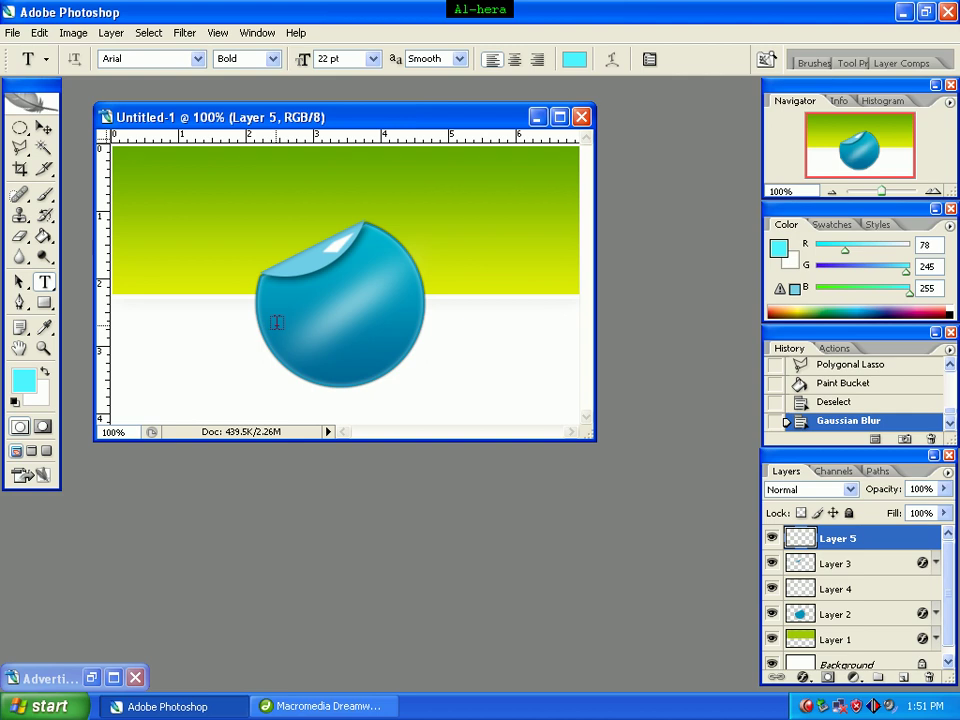
Step: Type 'Best Discount' across the middle of the sticker and commit it
left_click(276, 322)
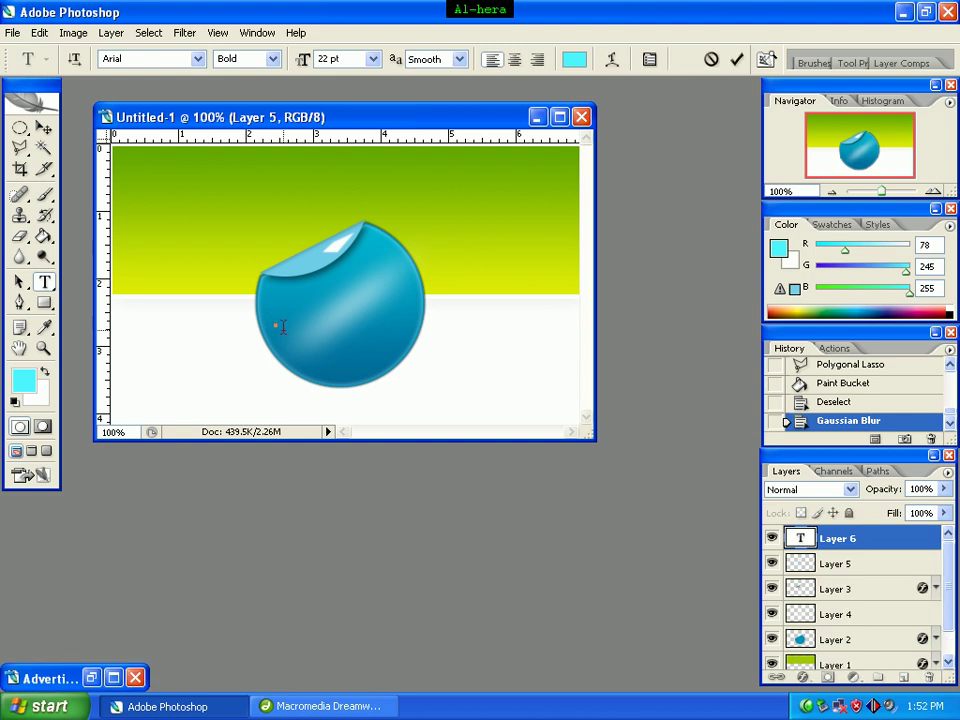
type("Bes")
type("t ")
type("Discoun")
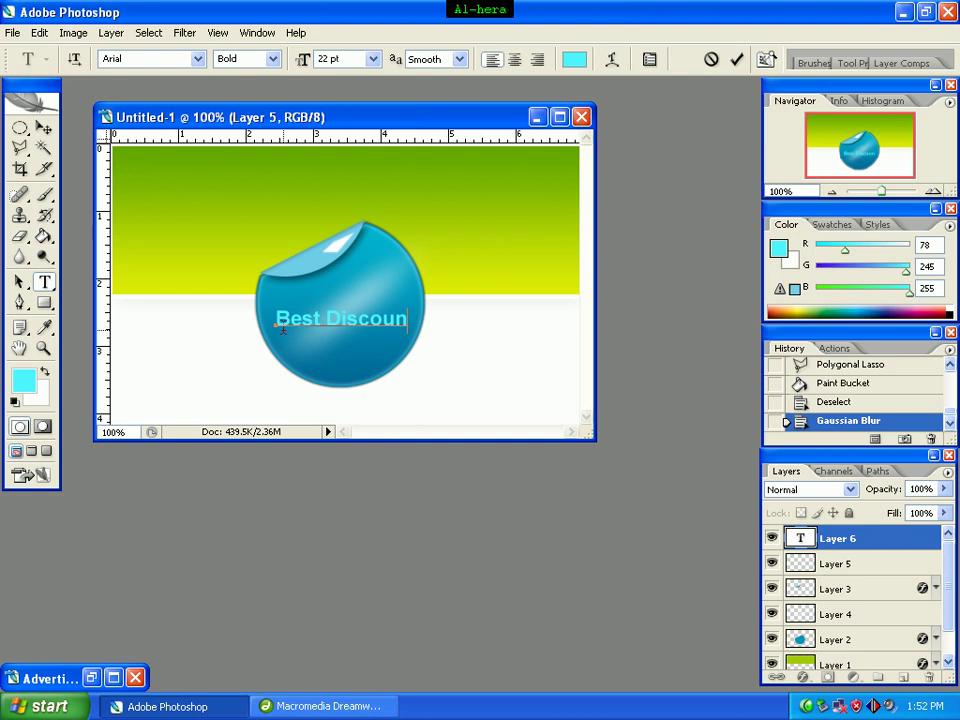
type("t")
left_click(43, 128)
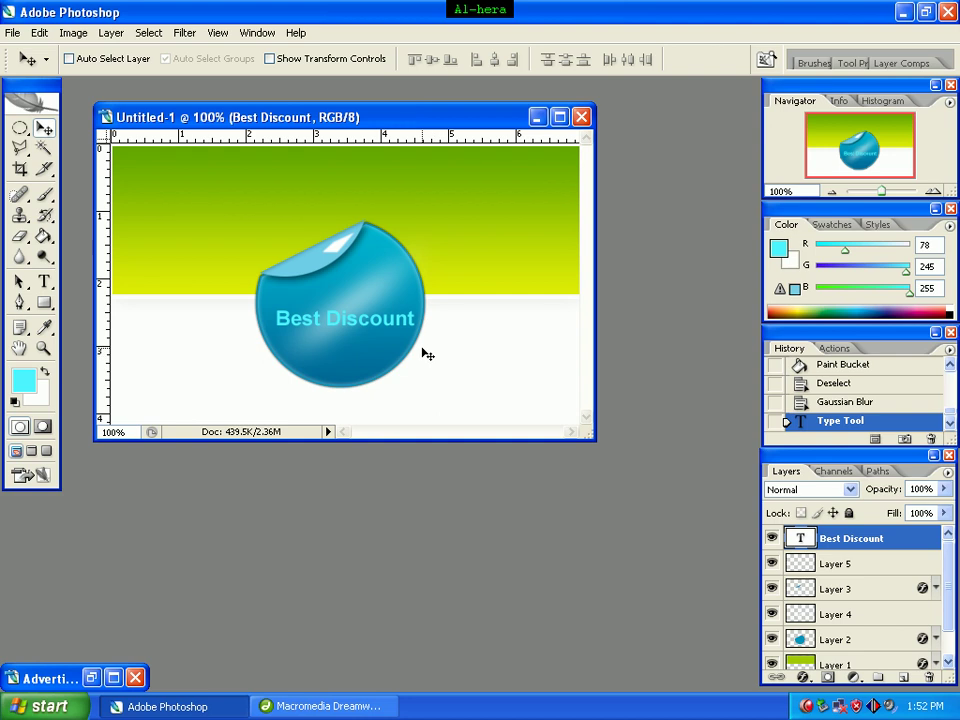
key("ctrl+t")
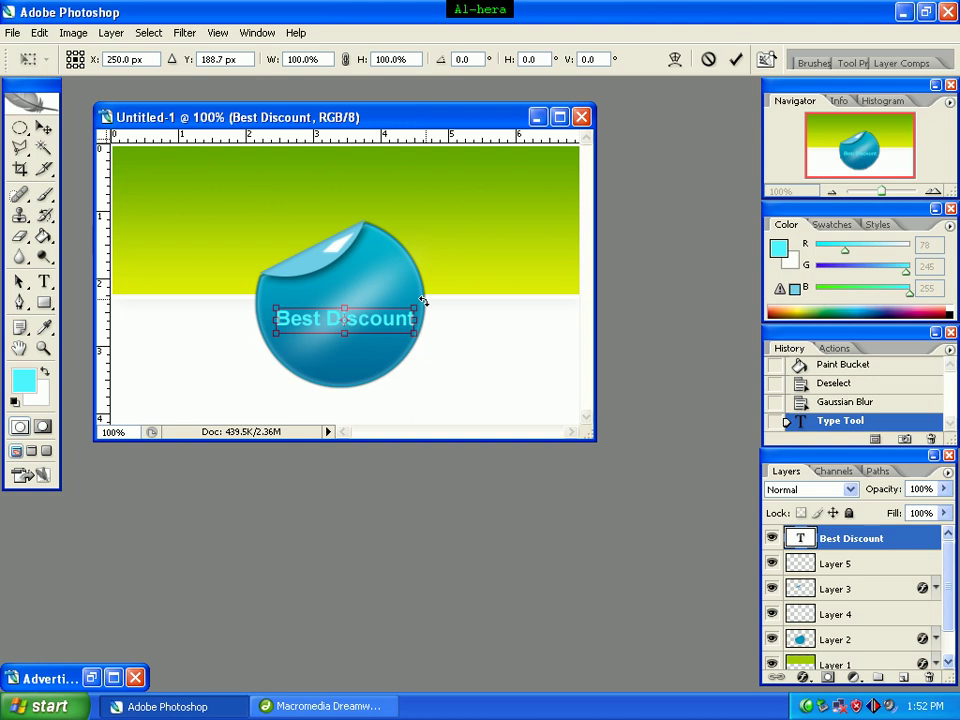
Step: Rotate 'Best Discount' about -23.6° and nudge it upward on the badge
left_click_drag(423, 300, 418, 259)
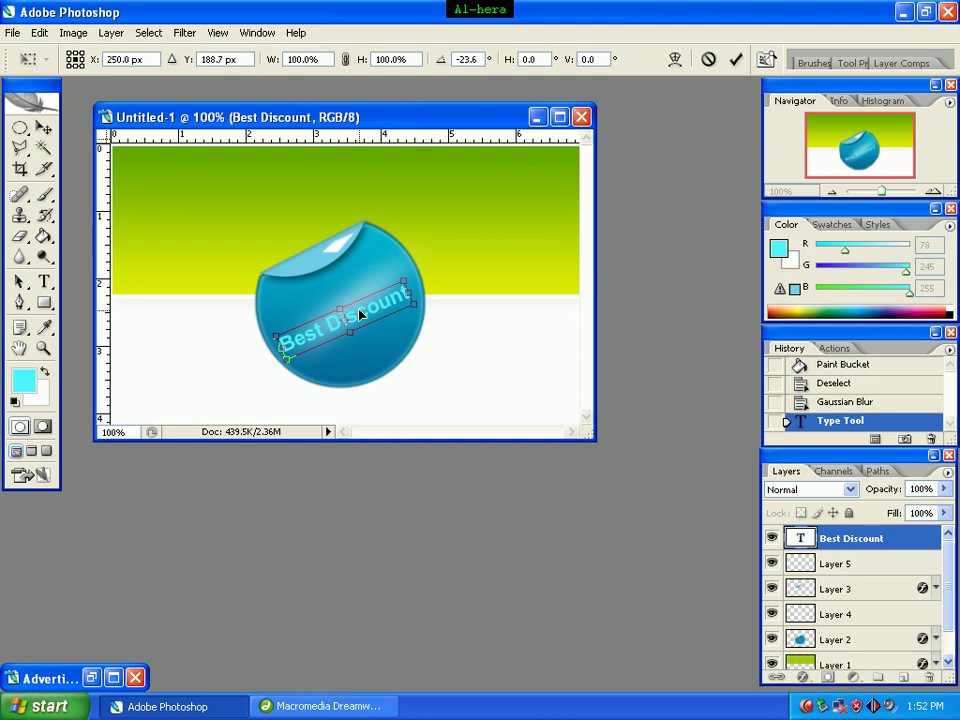
mouse_move(349, 318)
left_mouse_down()
mouse_move(358, 302)
mouse_move(351, 289)
left_mouse_up()
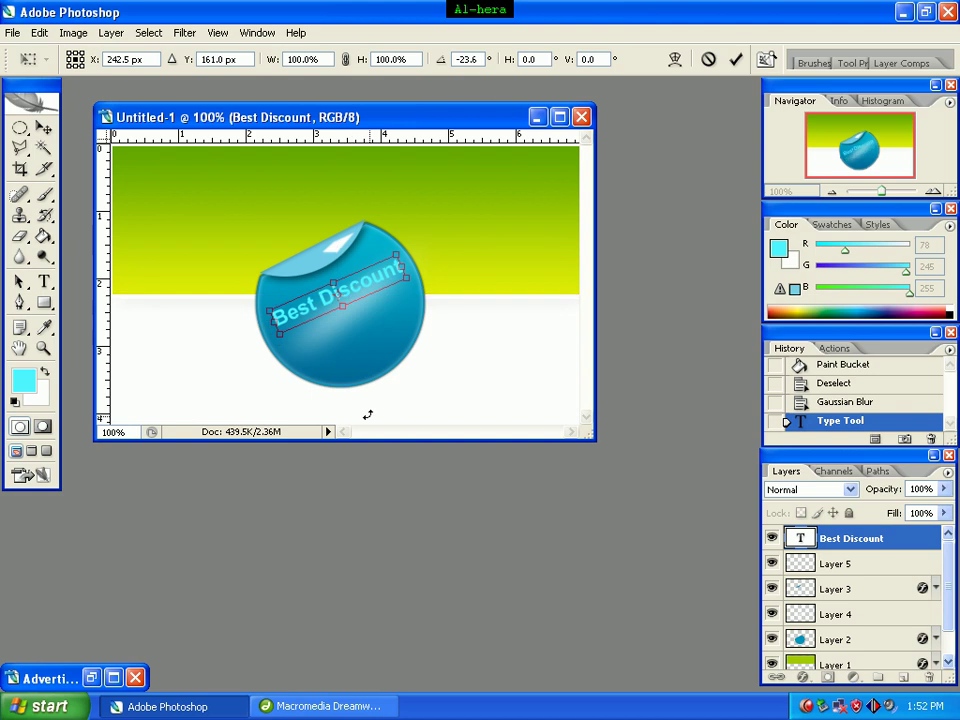
key("Return")
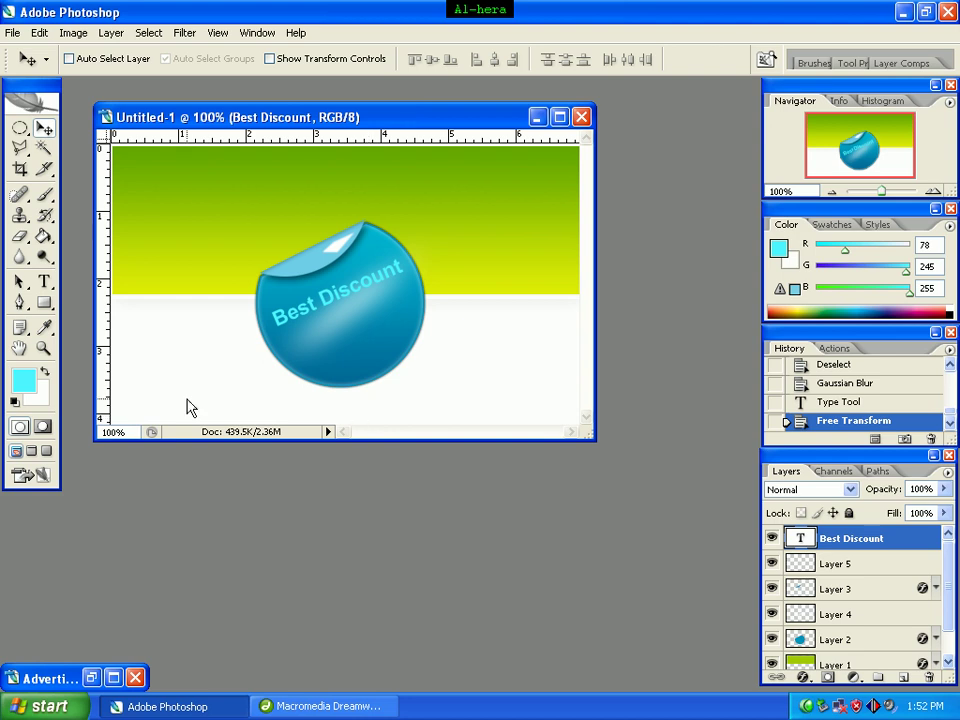
Step: Set the Type tool to 18 pt with white #ffffff text colour
left_click(46, 283)
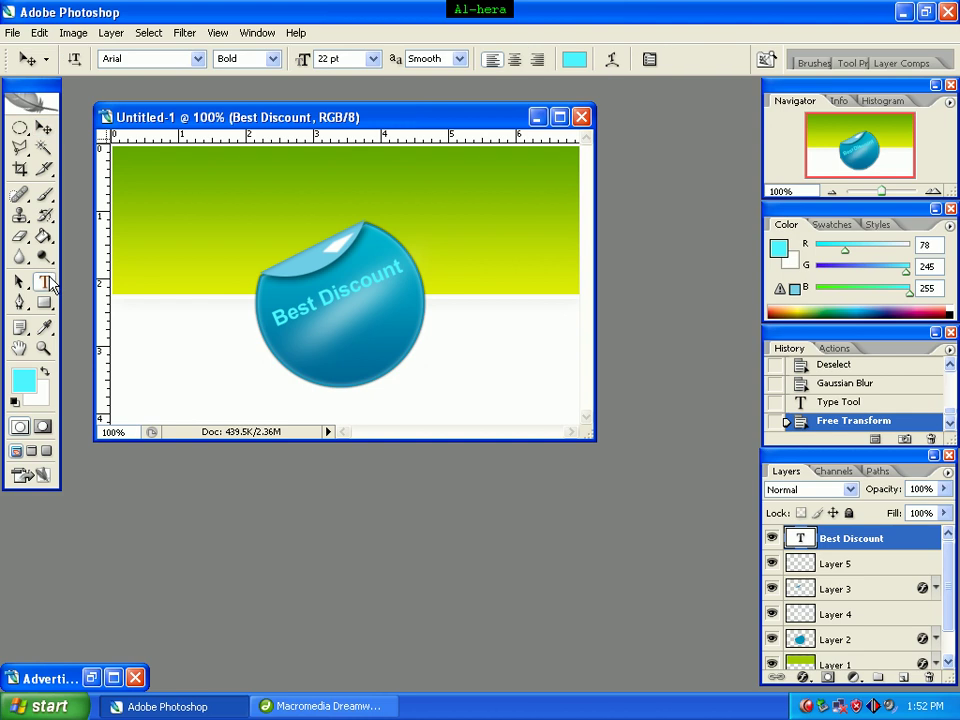
left_click(904, 679)
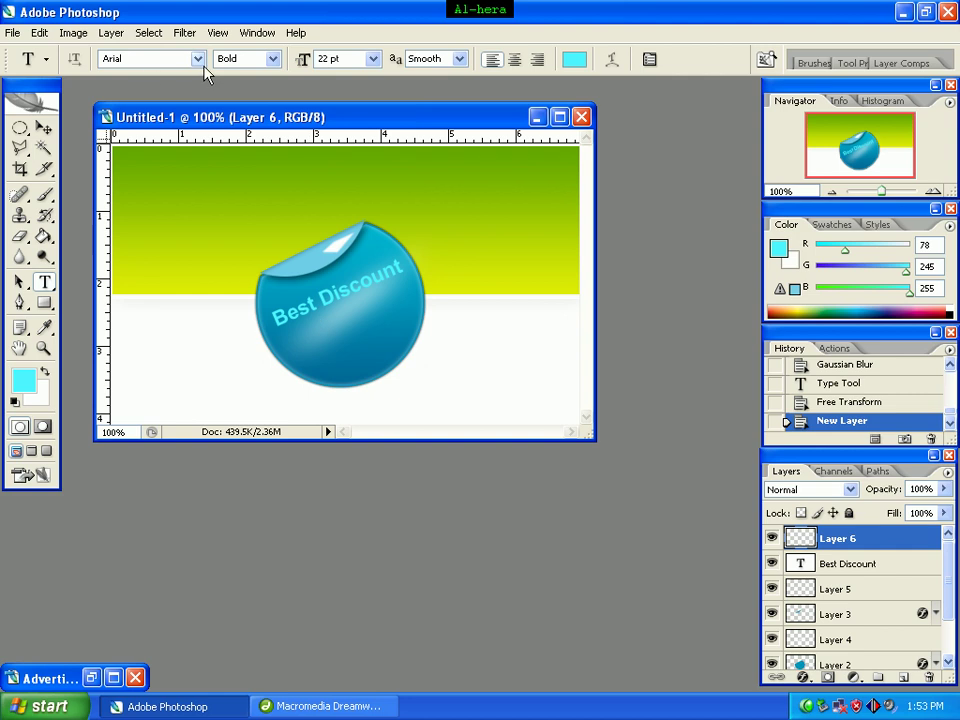
left_click(372, 59)
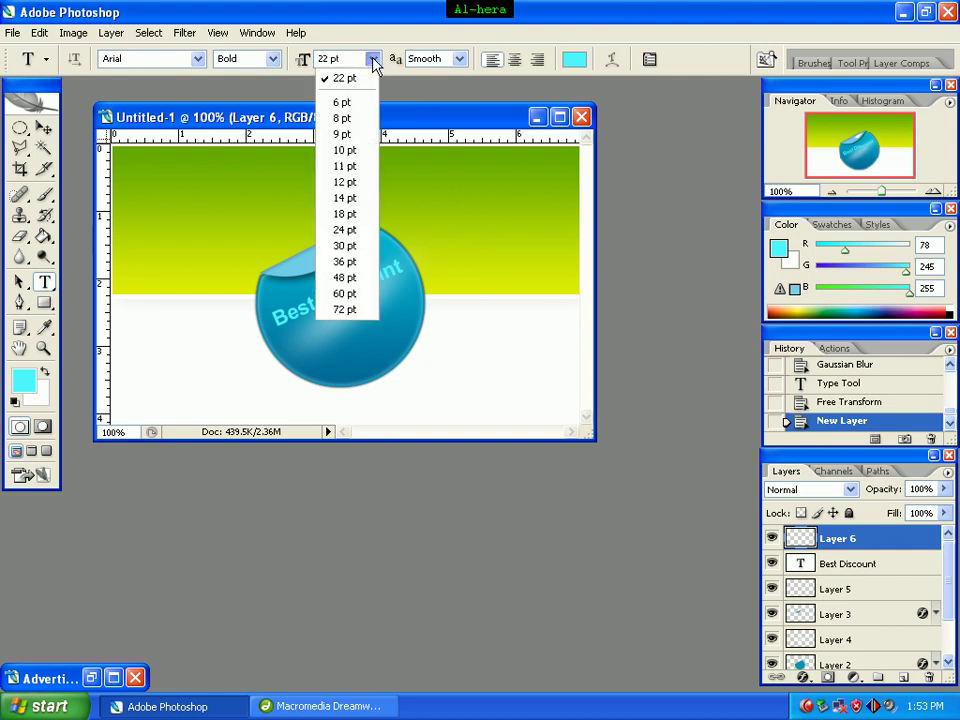
left_click(338, 214)
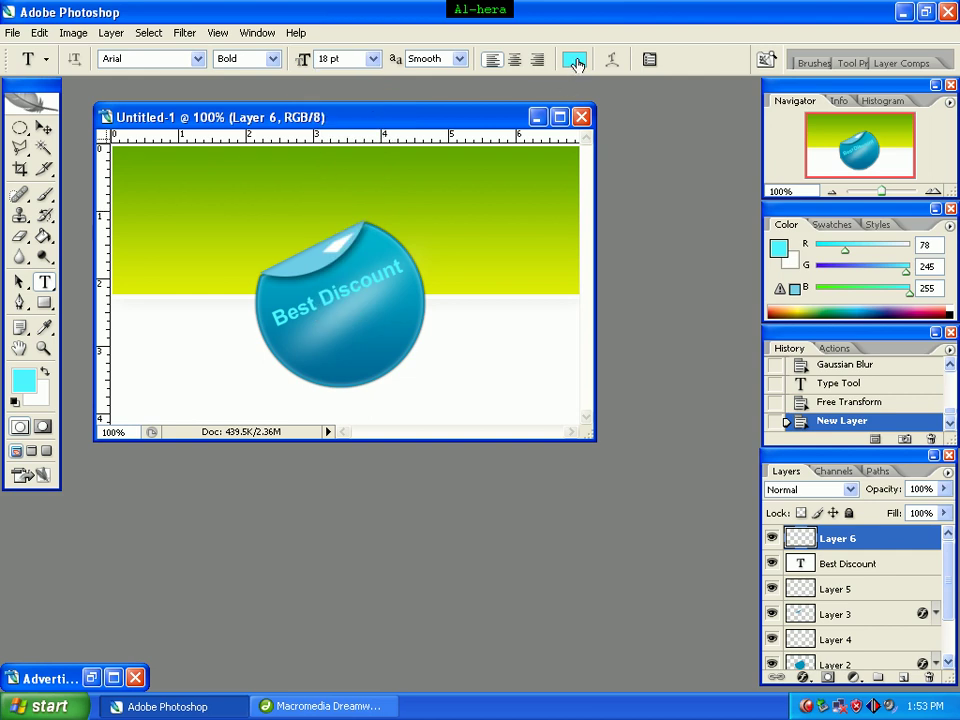
left_click(575, 62)
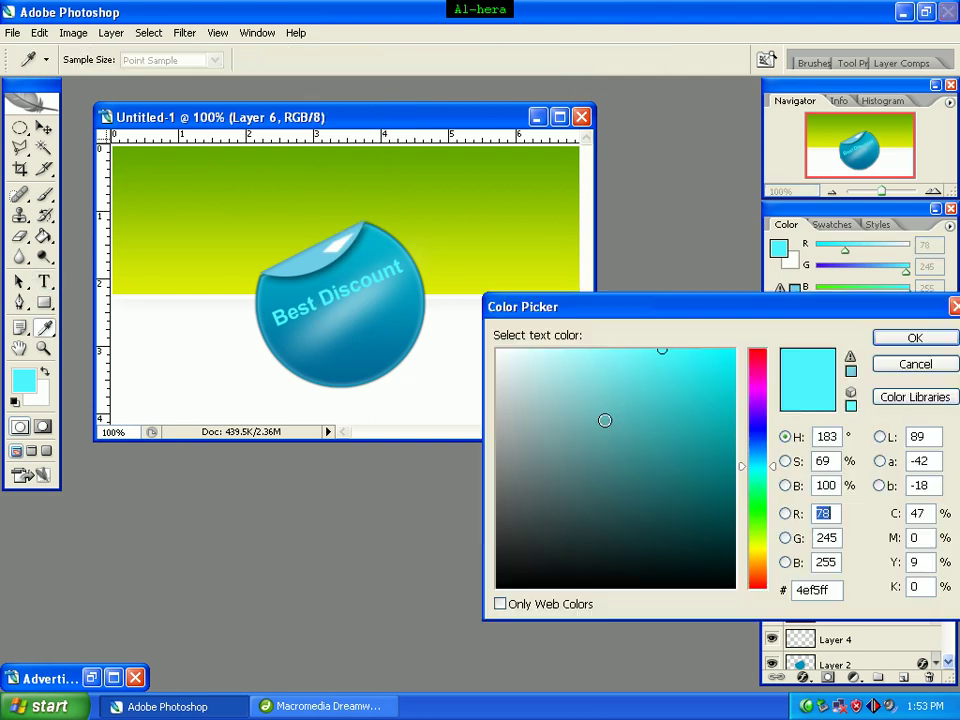
double_click(818, 590)
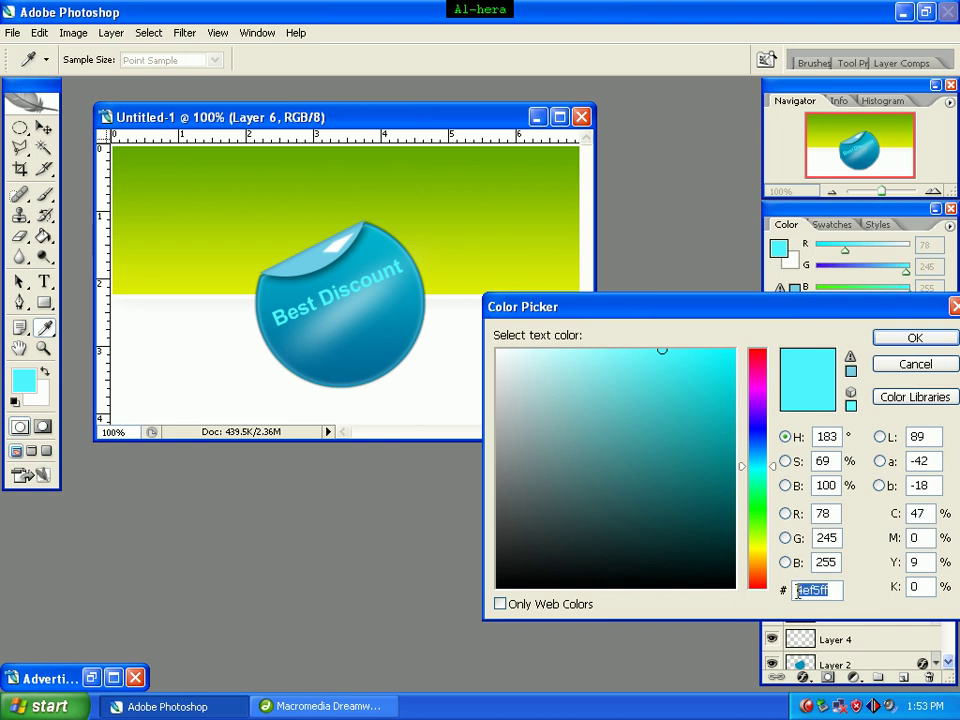
type("fffff")
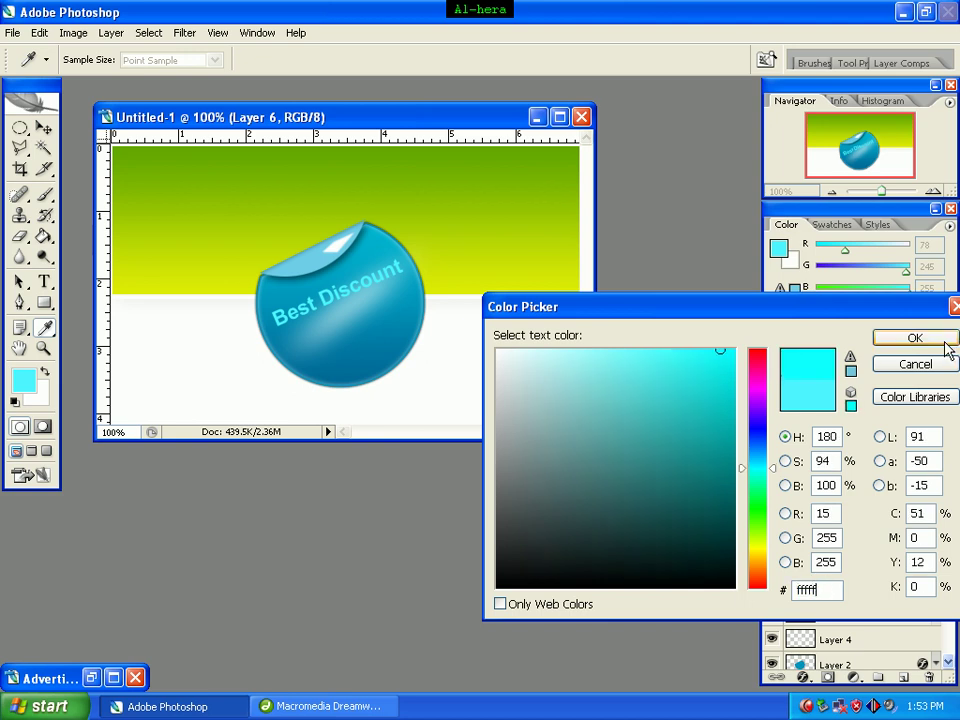
type("f")
left_click(914, 340)
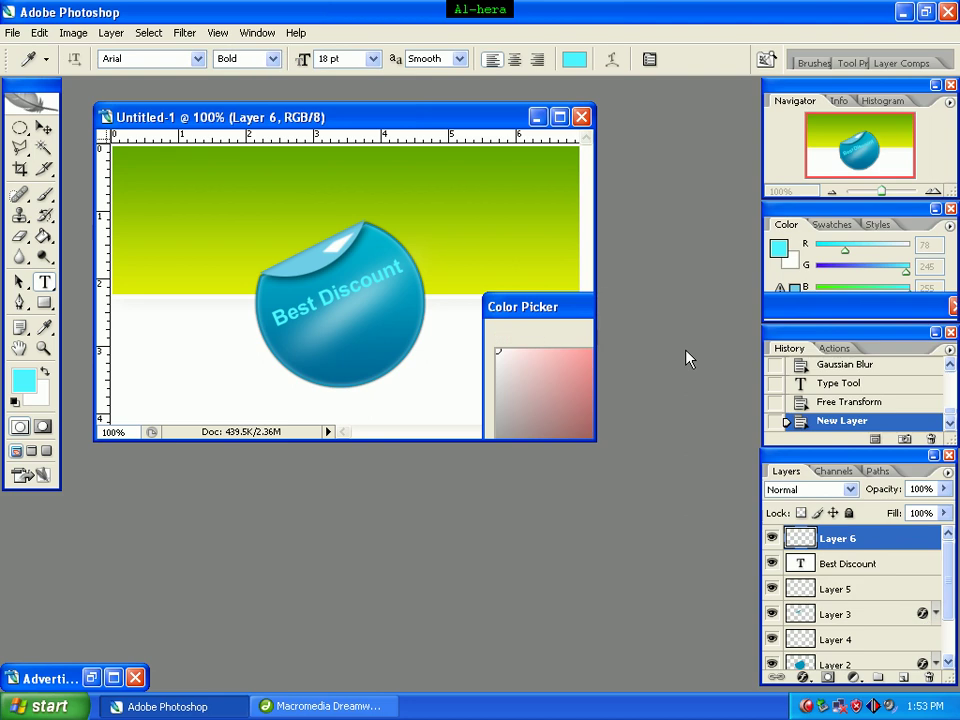
Step: Type 'Only this weel' below Best Discount and commit it
left_click(289, 348)
type("O")
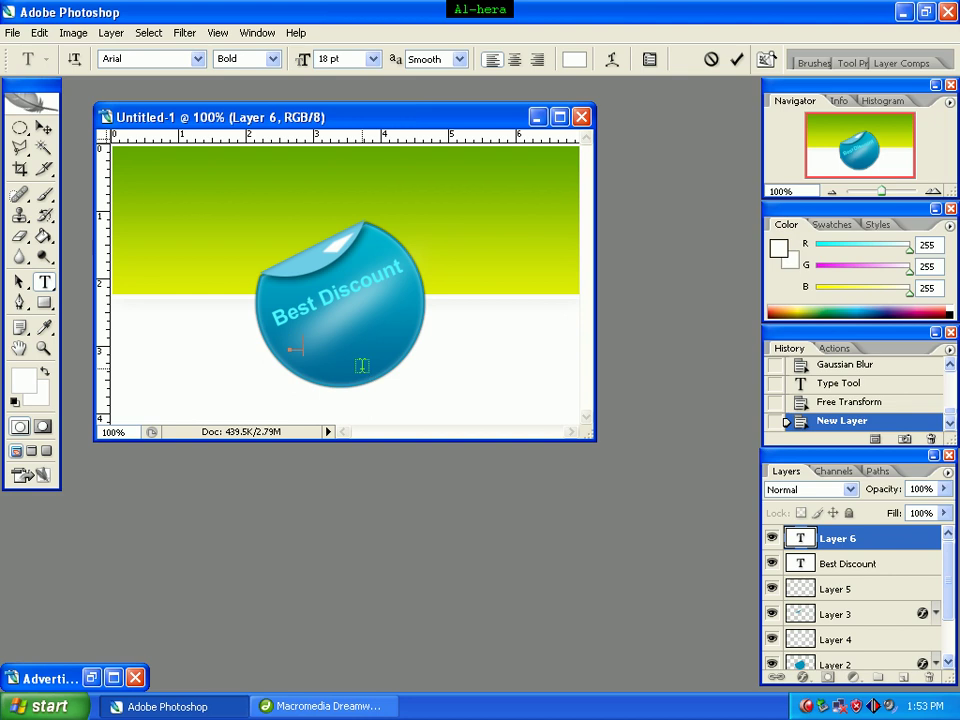
type("nly ")
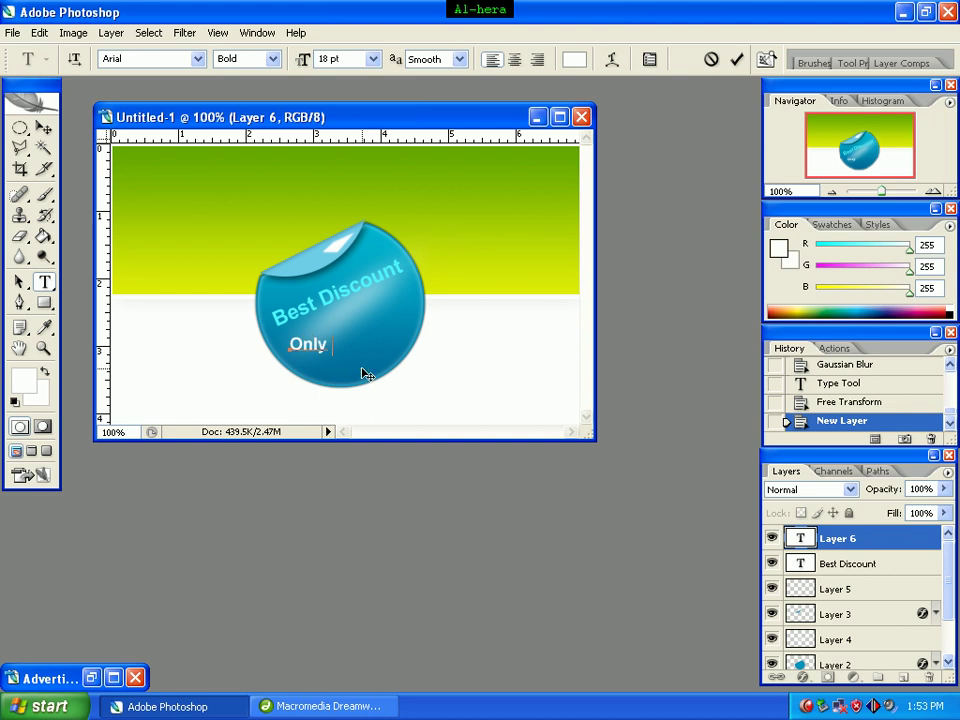
type("this w")
type("eel")
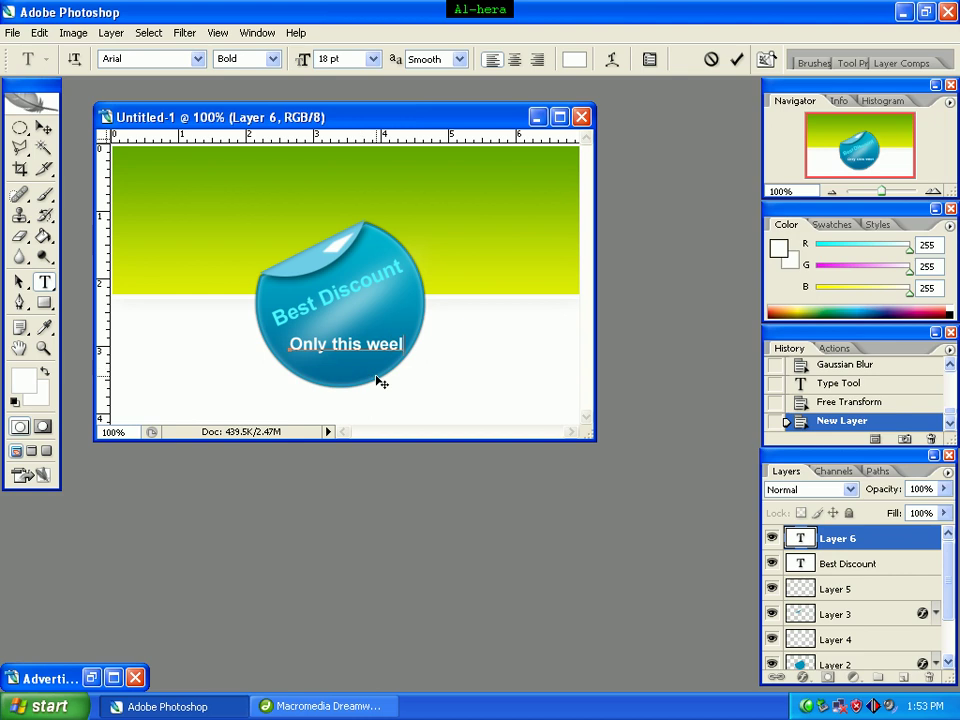
left_click(44, 128)
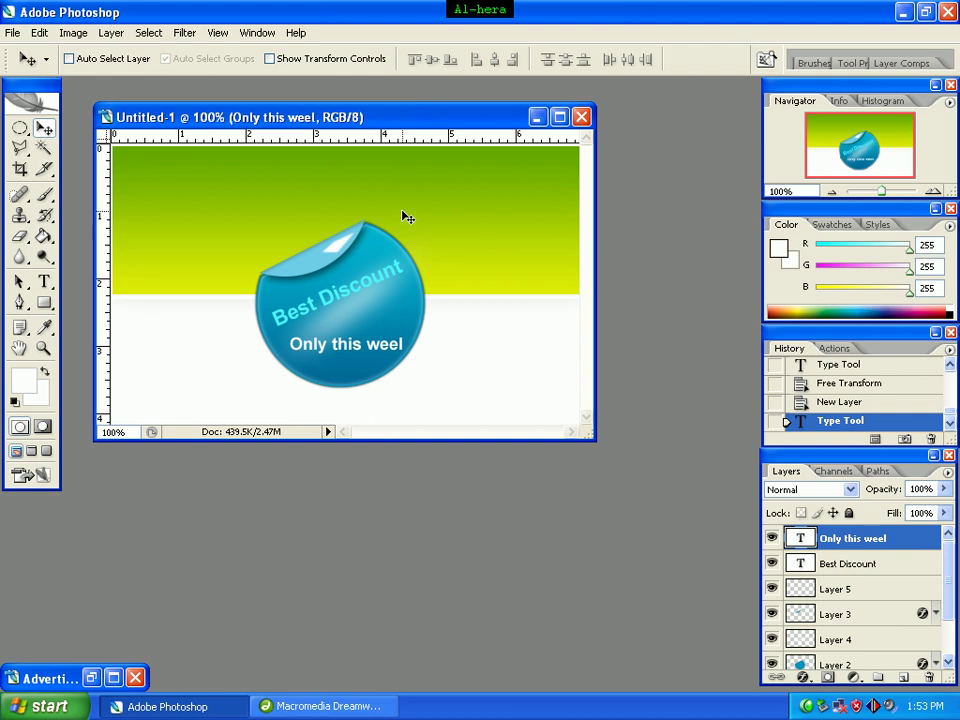
Step: Rotate 'Only this weel' about -23.5° and move it just under Best Discount
key("ctrl+t")
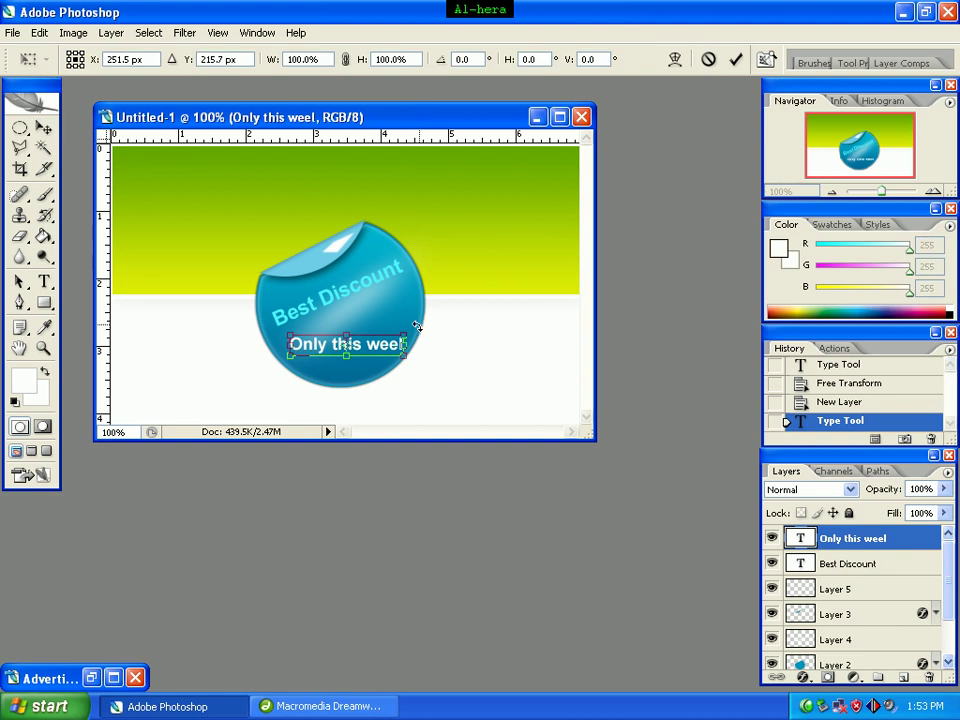
left_click_drag(414, 329, 413, 296)
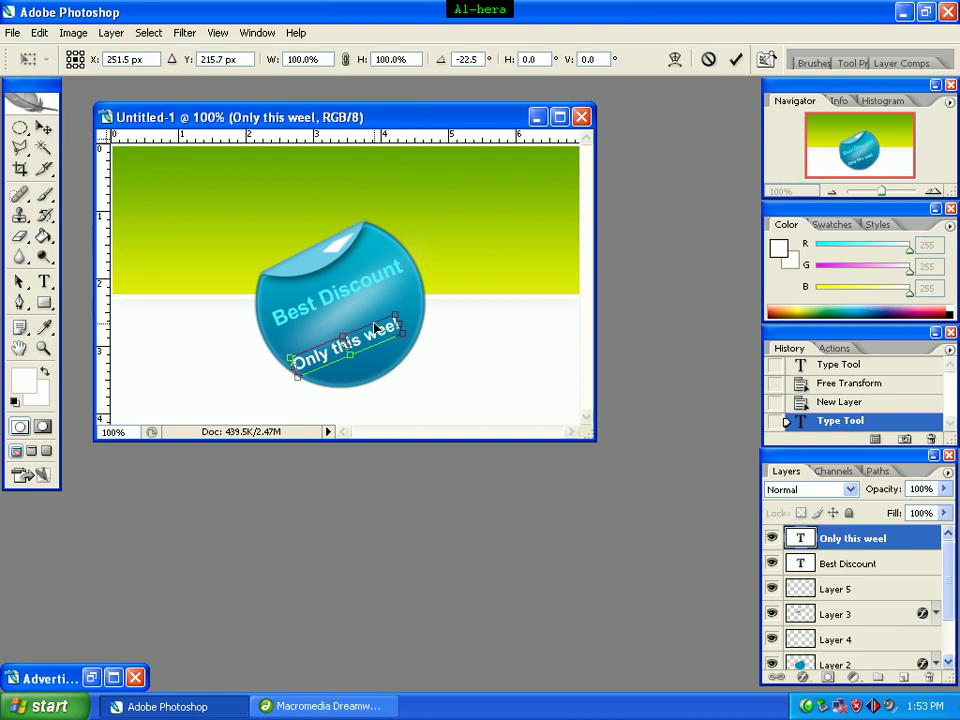
left_click_drag(372, 336, 375, 314)
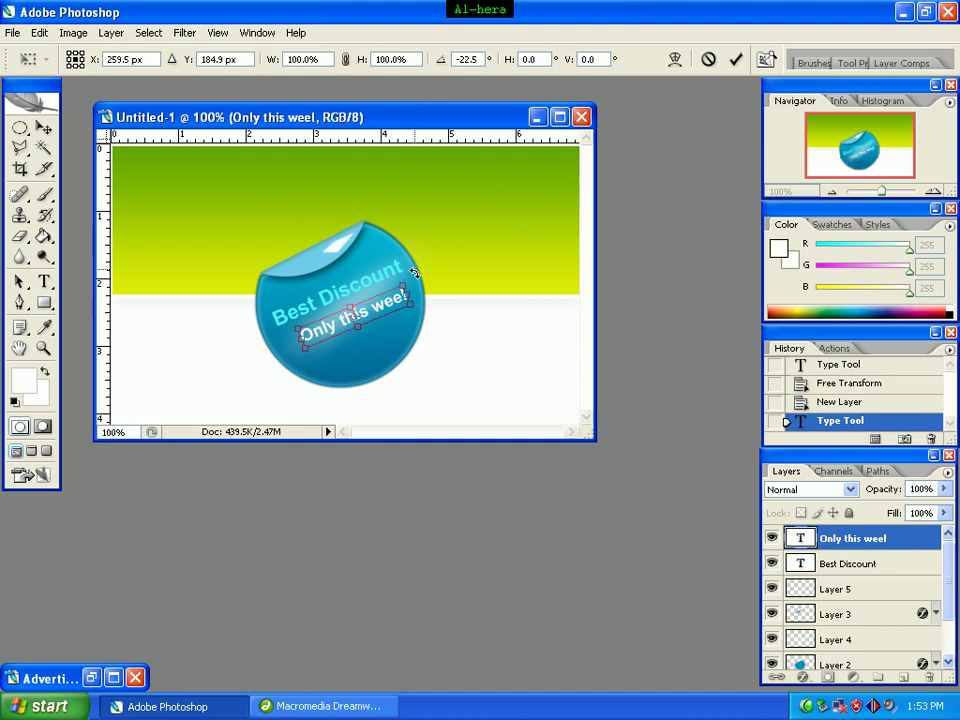
left_click_drag(414, 272, 413, 270)
key("Return")
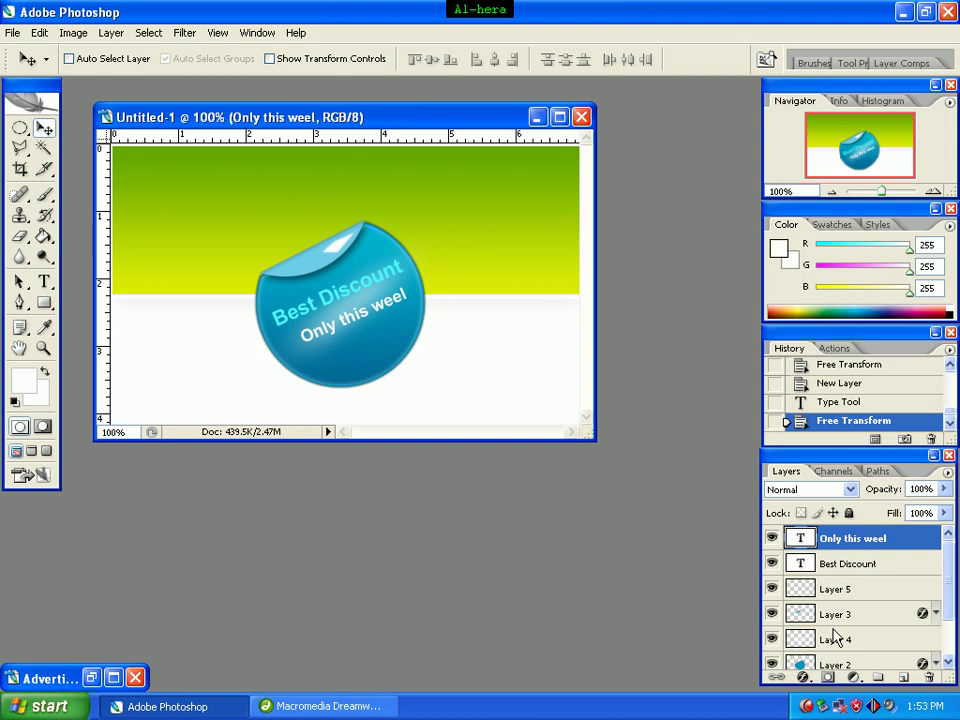
Step: On a new layer, draw a white 20-point star burst with the Polygon tool below the text
left_click(903, 680)
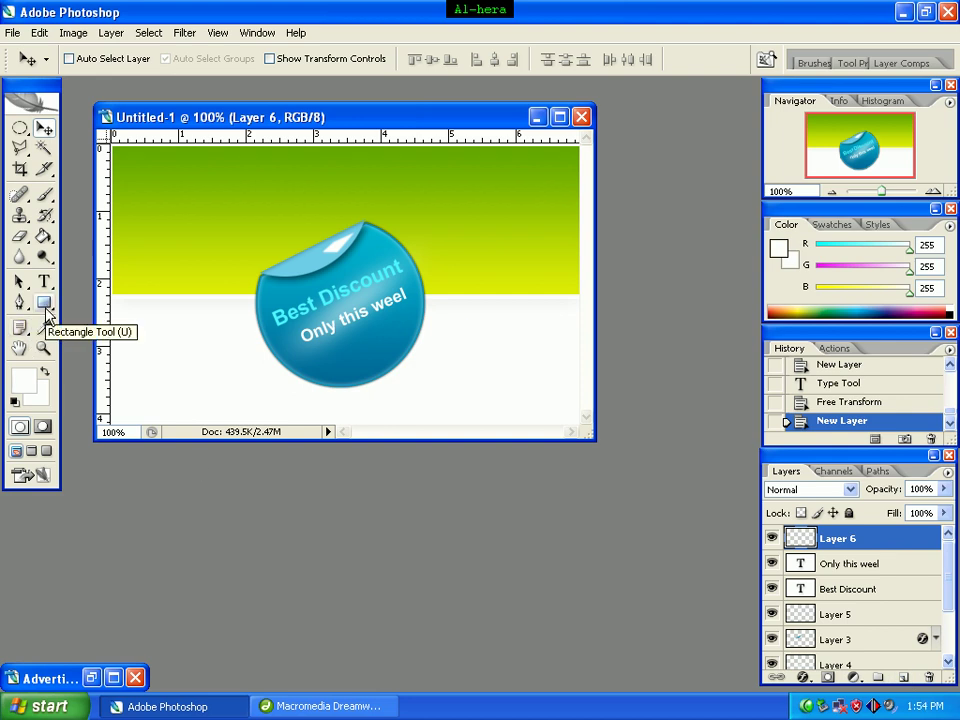
left_click(46, 309)
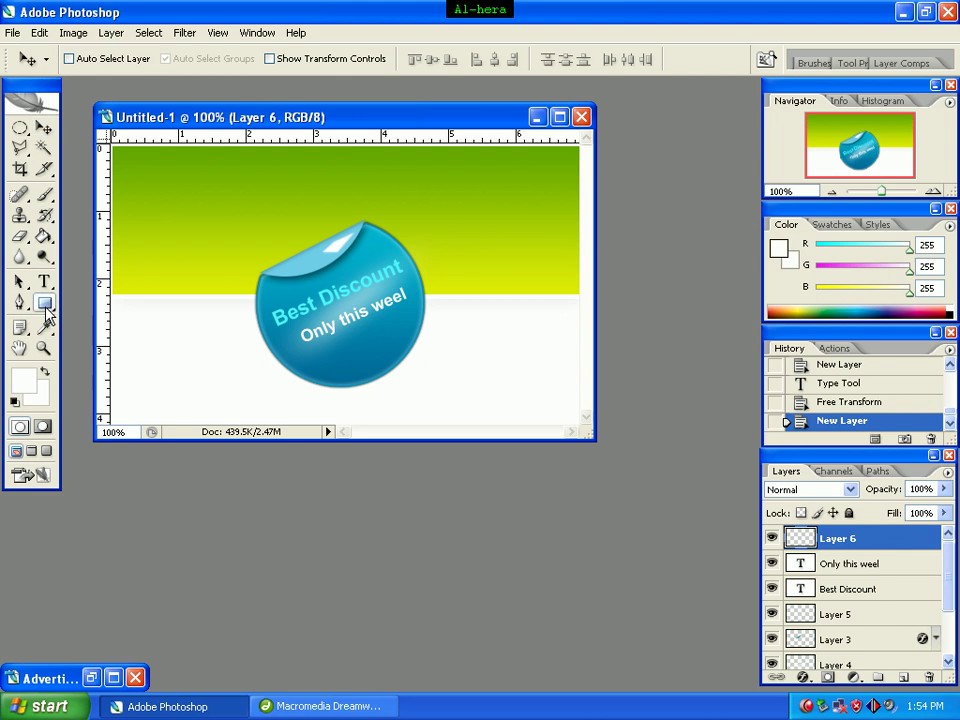
left_click_drag(46, 309, 91, 341)
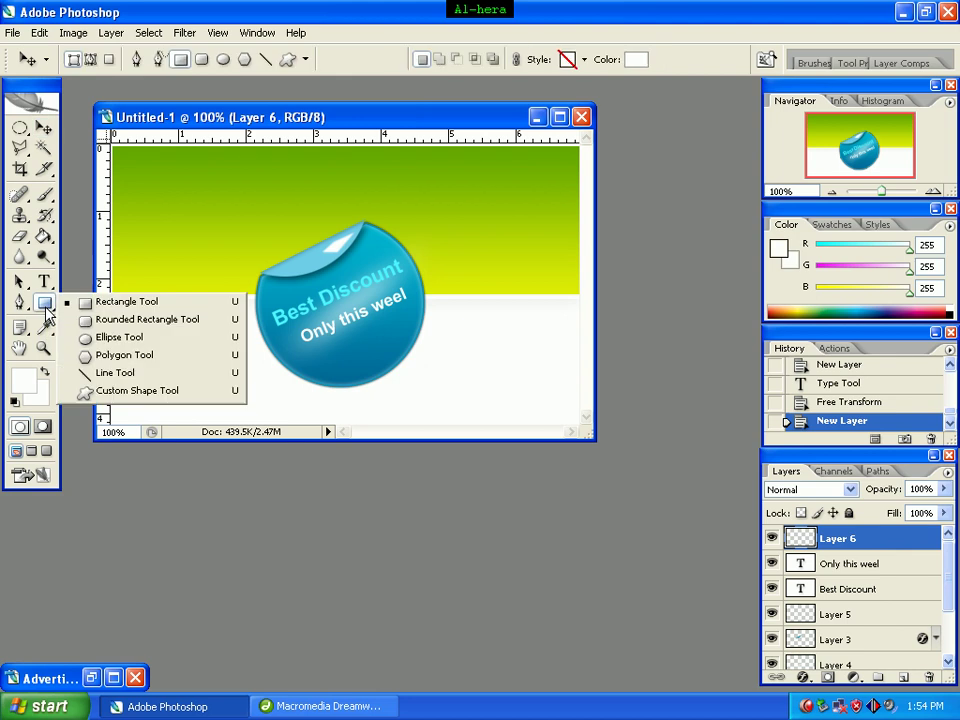
left_click(93, 358)
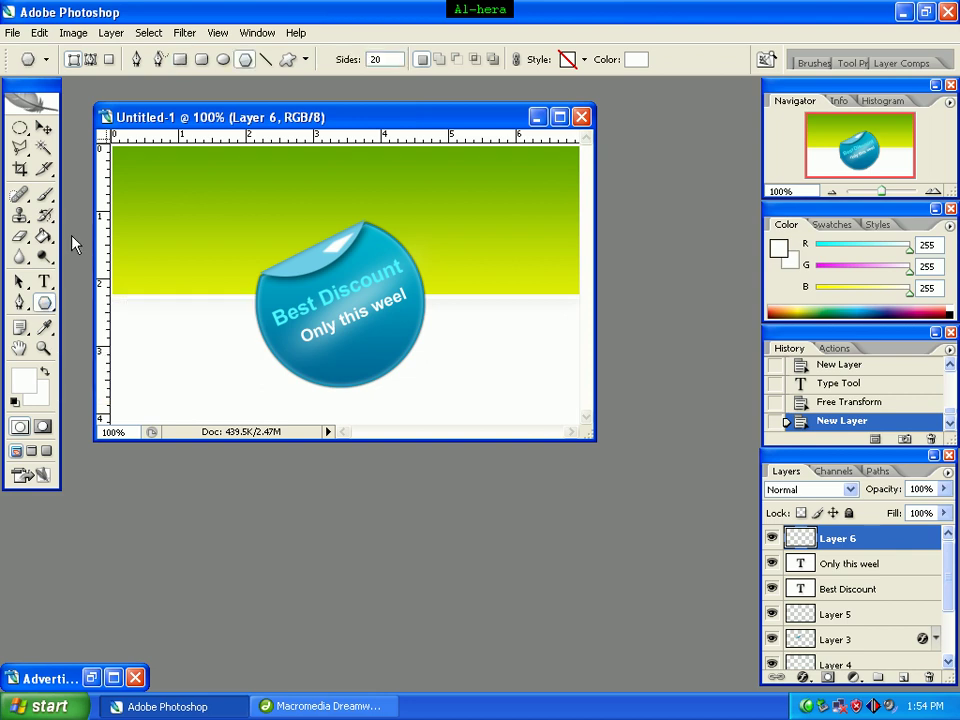
left_click(306, 60)
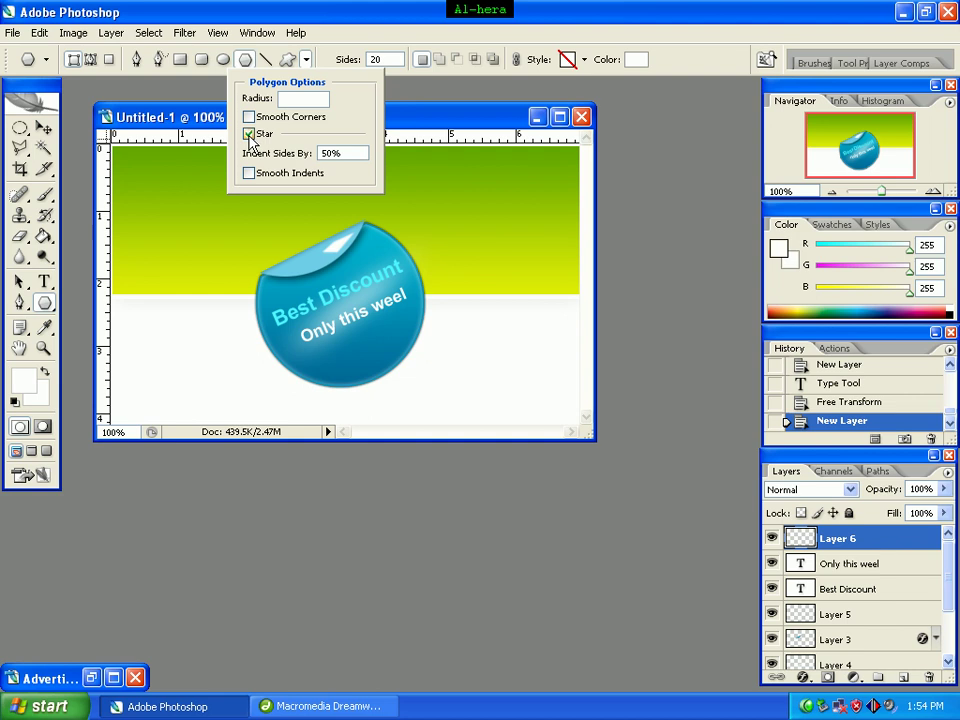
left_click(249, 134)
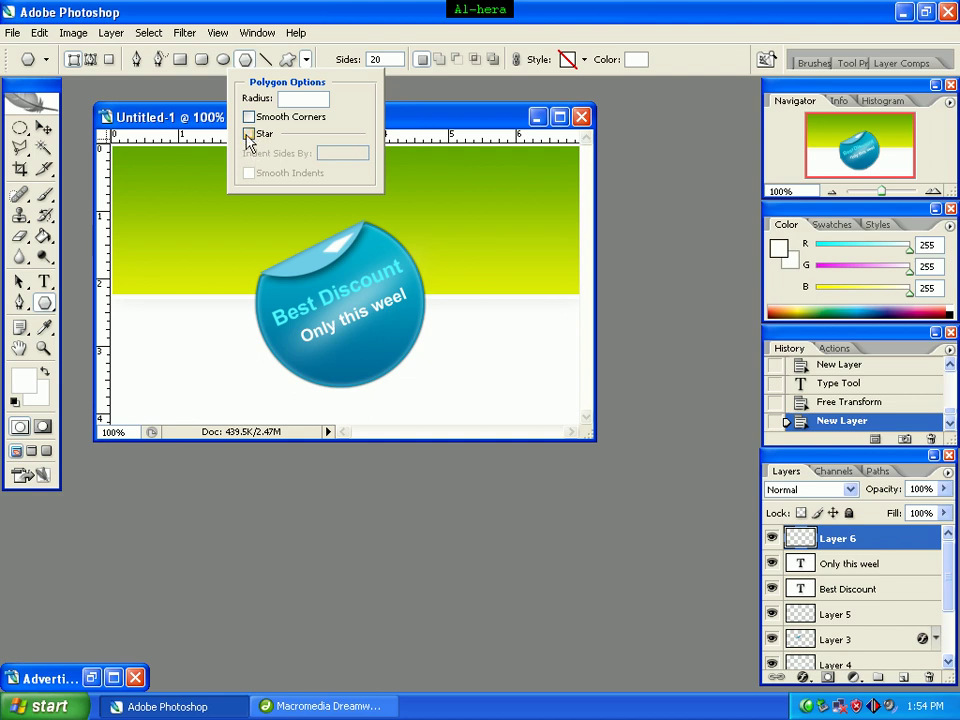
left_click(249, 134)
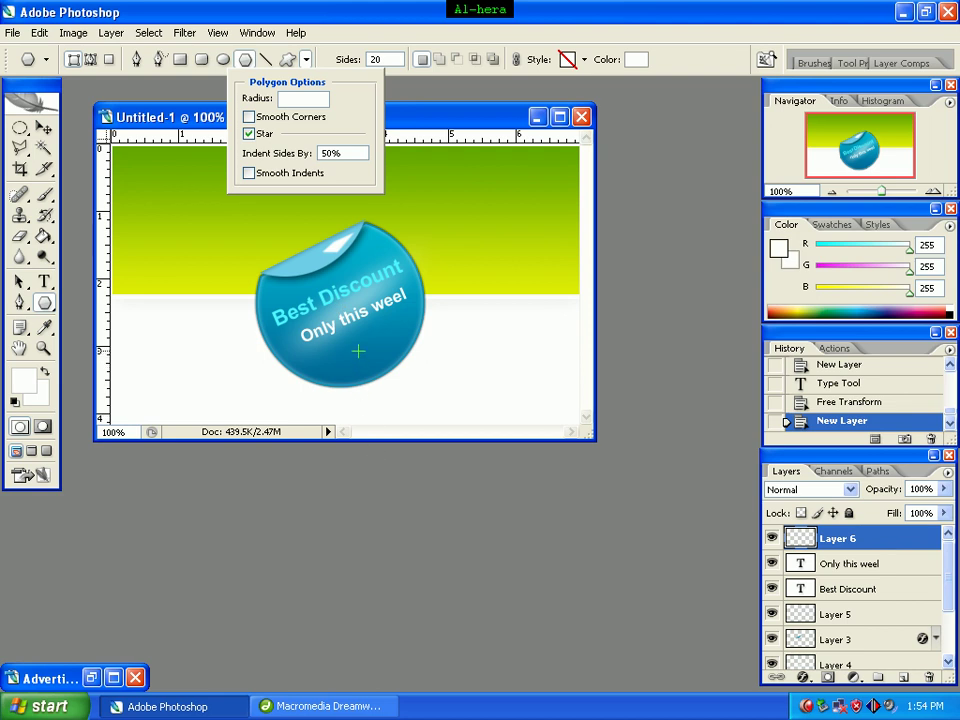
left_click_drag(360, 355, 372, 362)
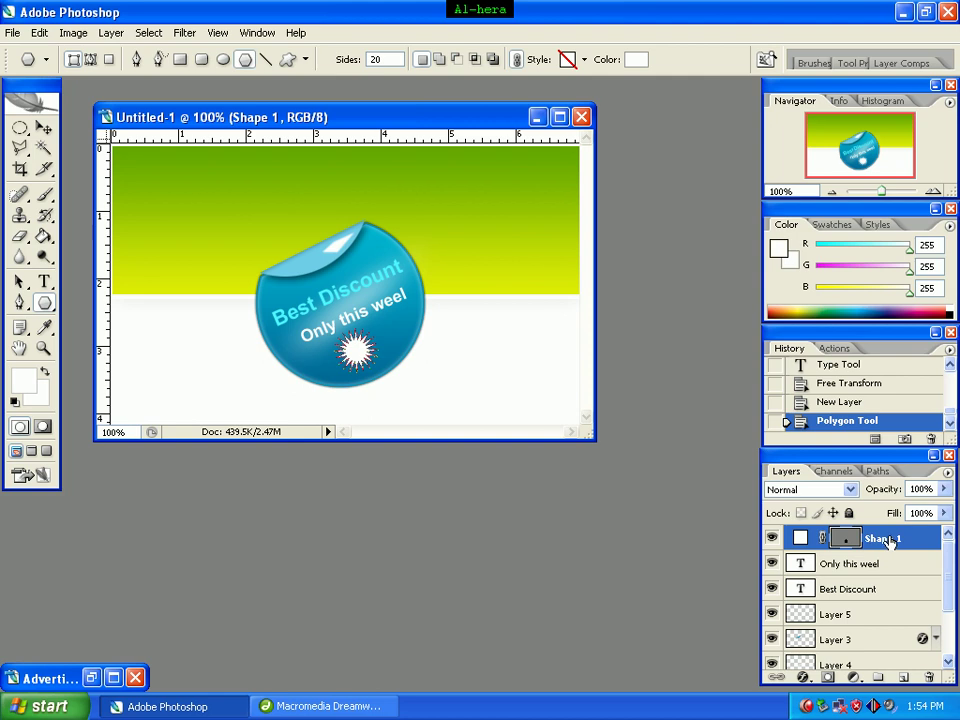
Step: Apply a yellow ffea00 Color Overlay to the Shape 1 star burst through Blending Options
right_click(886, 540)
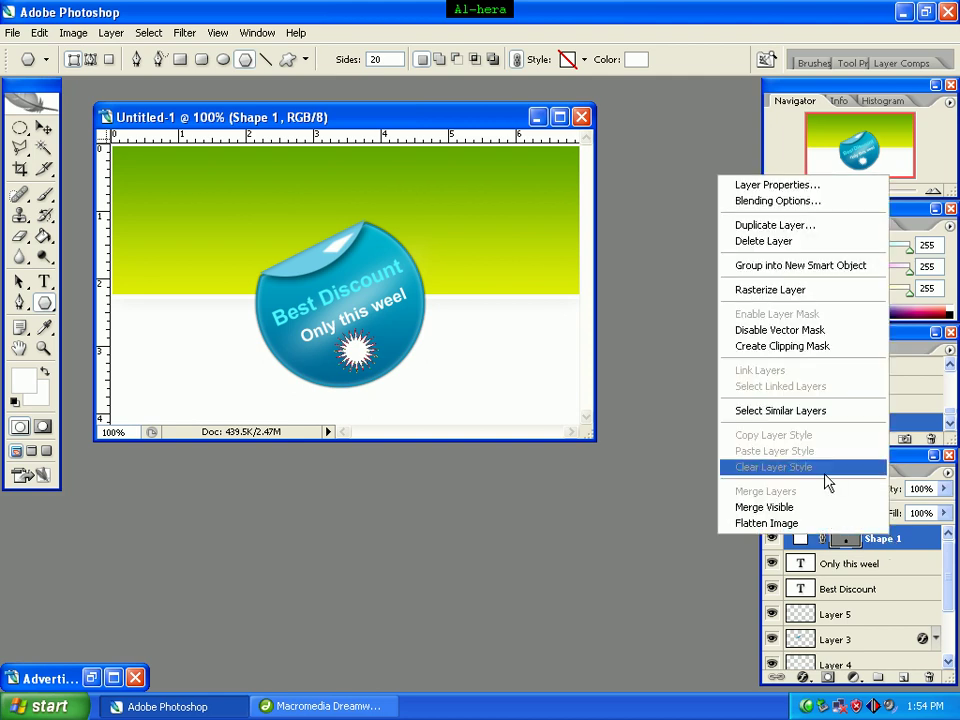
left_click(799, 202)
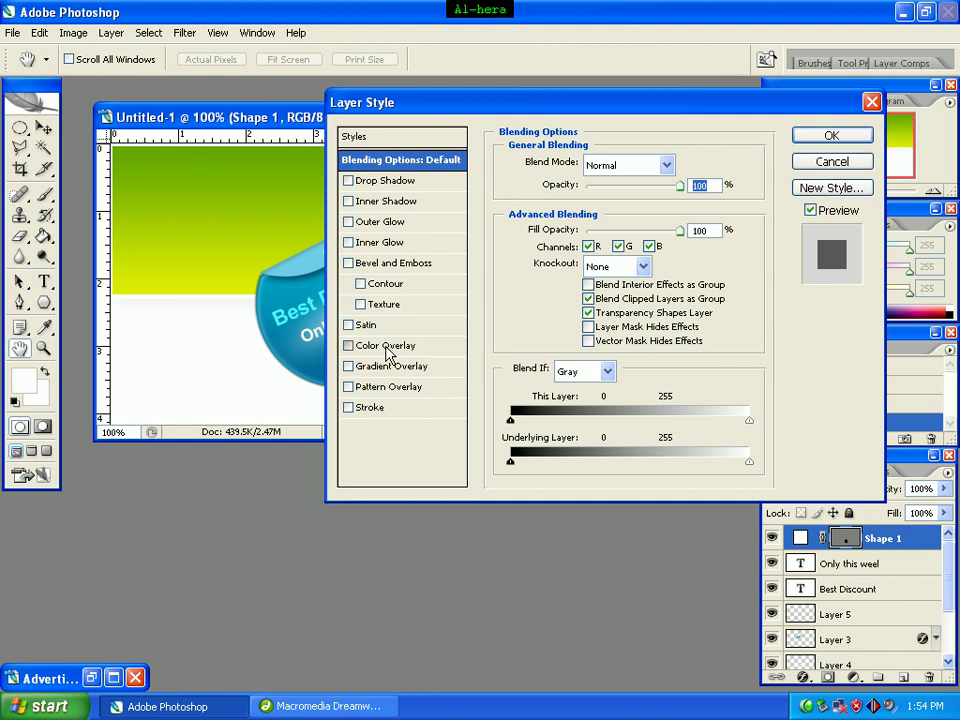
left_click(385, 347)
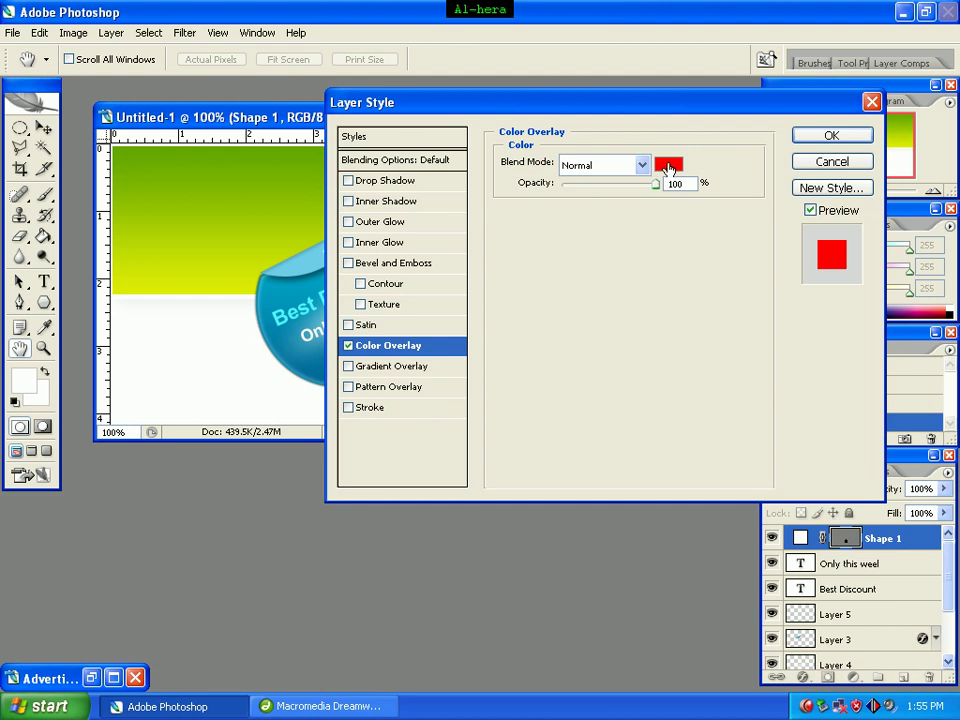
left_click(670, 168)
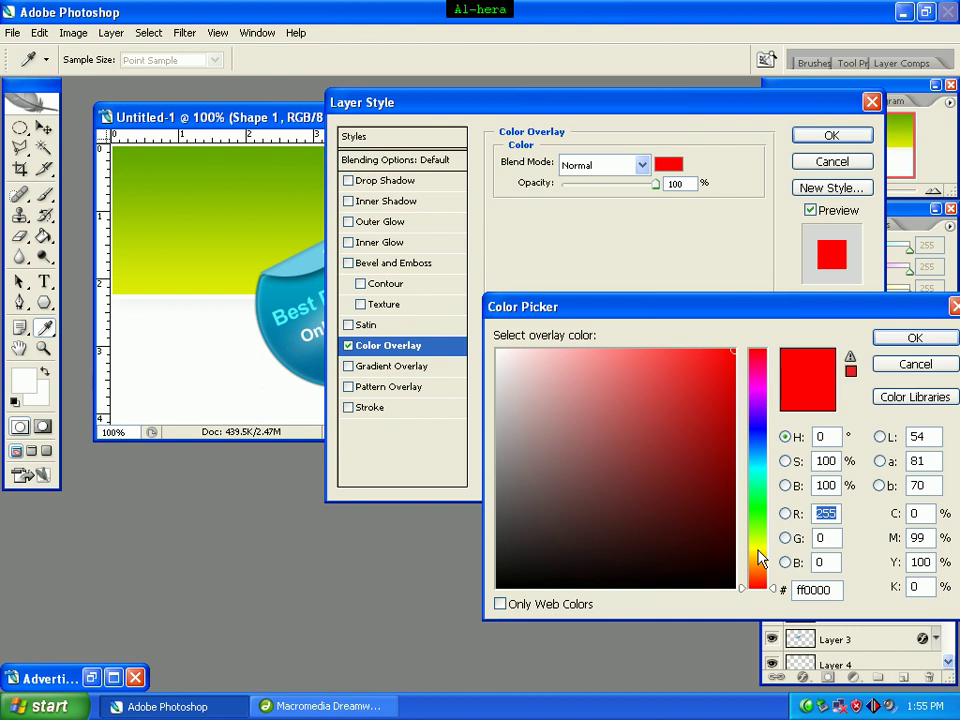
left_click(758, 551)
left_click_drag(758, 551, 758, 553)
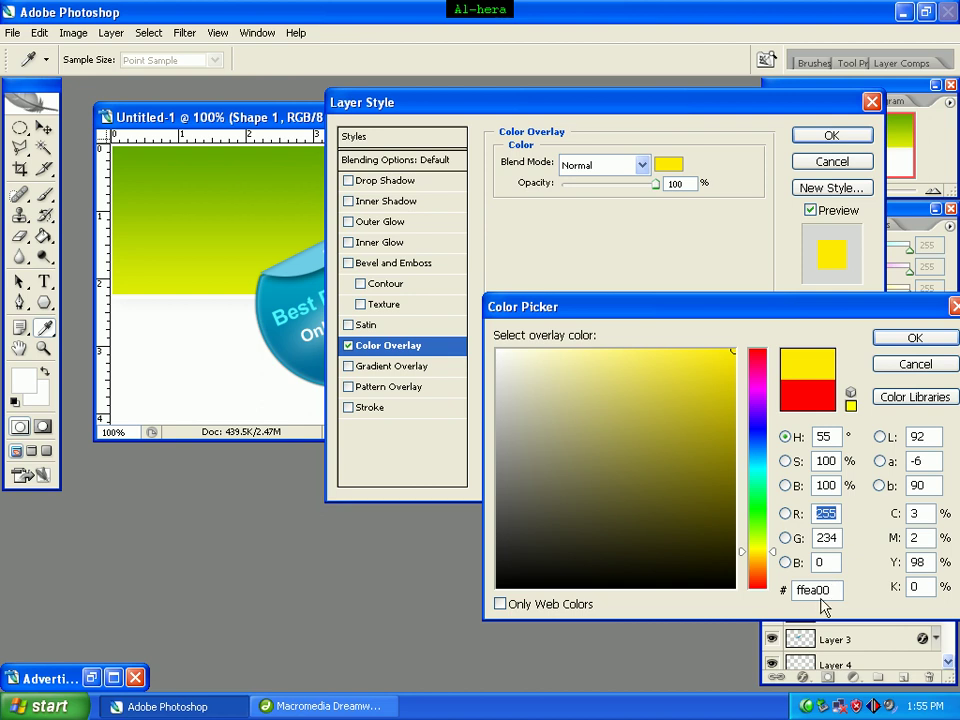
left_click(897, 338)
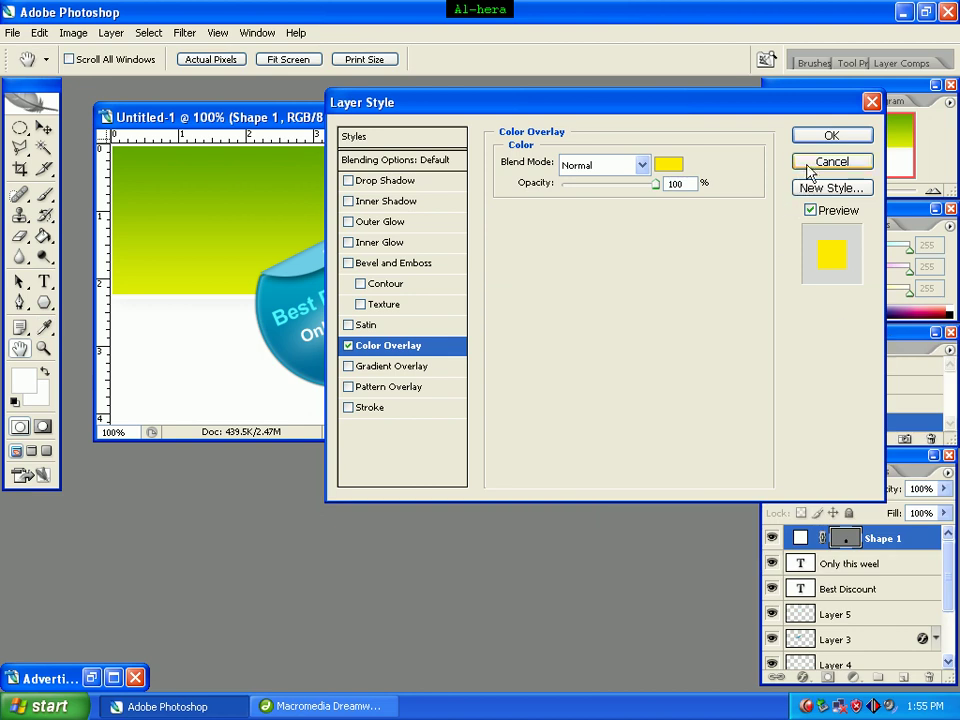
left_click(830, 136)
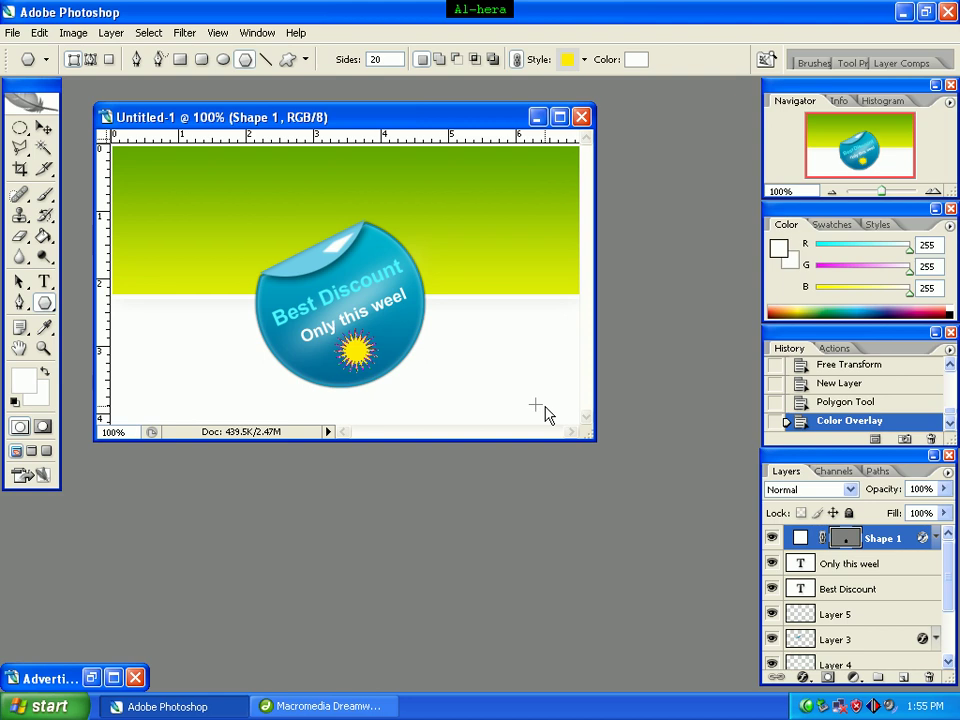
Step: Rasterize the Shape 1 layer and nudge the star a few pixels with the Move tool
right_click(880, 540)
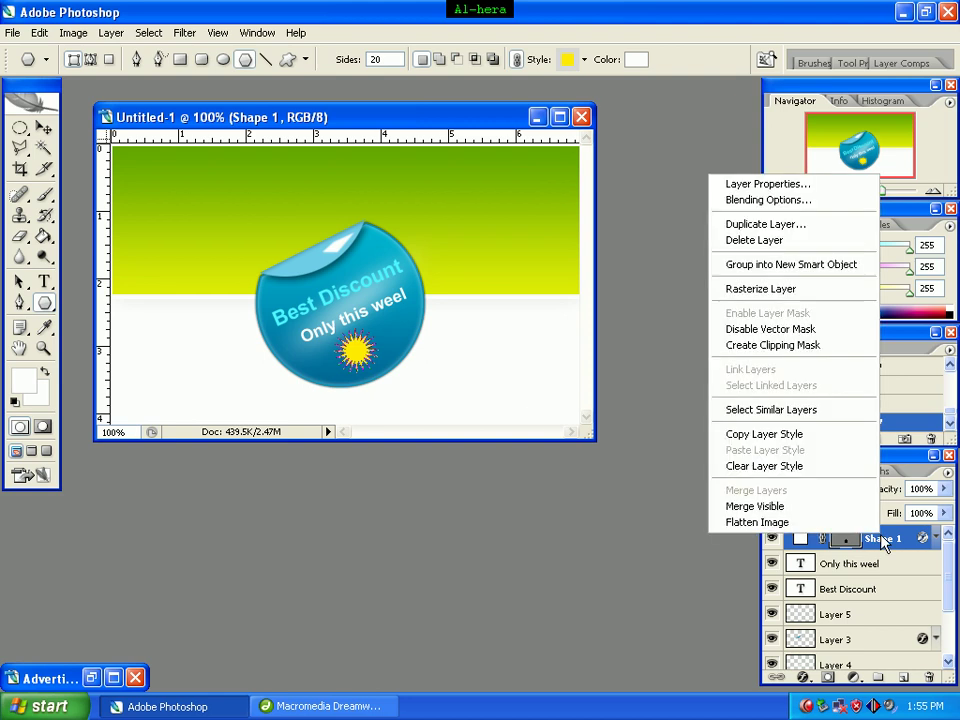
left_click(800, 289)
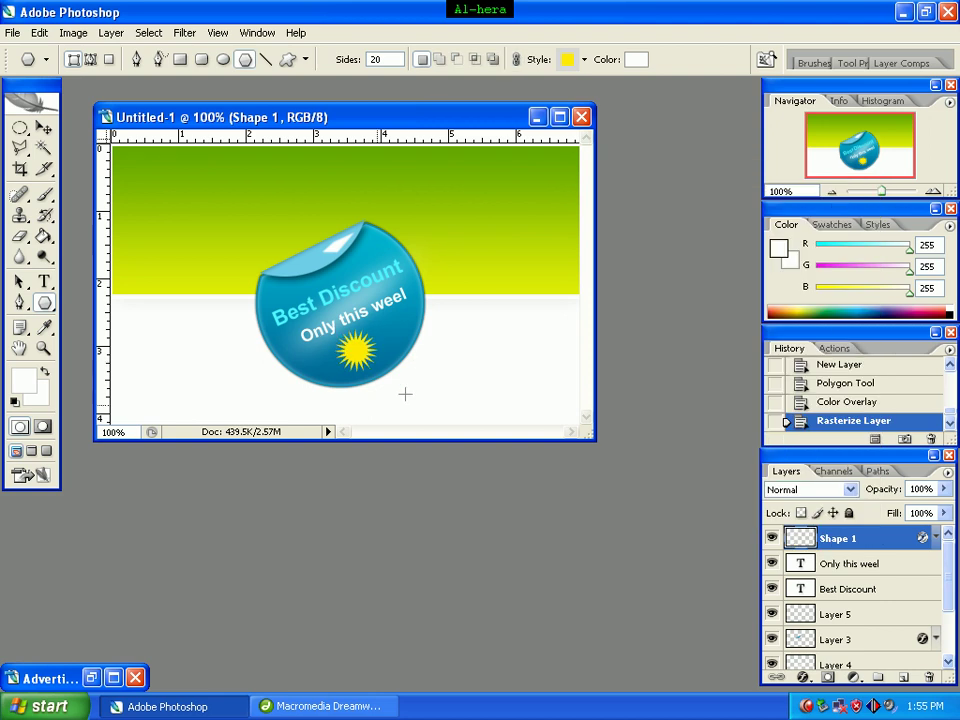
left_click(43, 127)
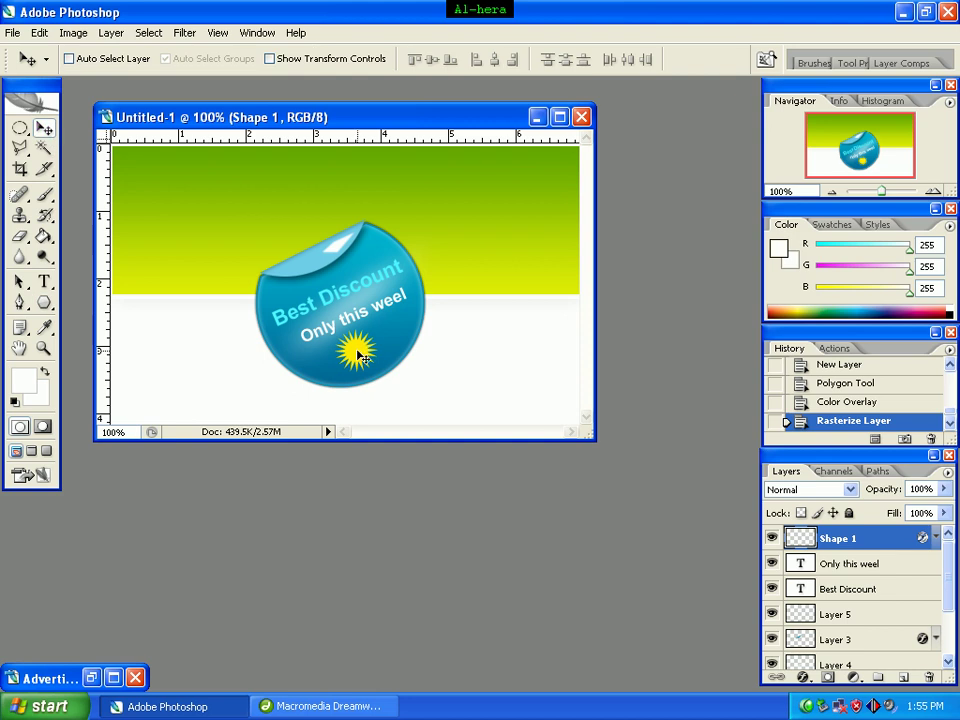
left_click_drag(359, 352, 370, 350)
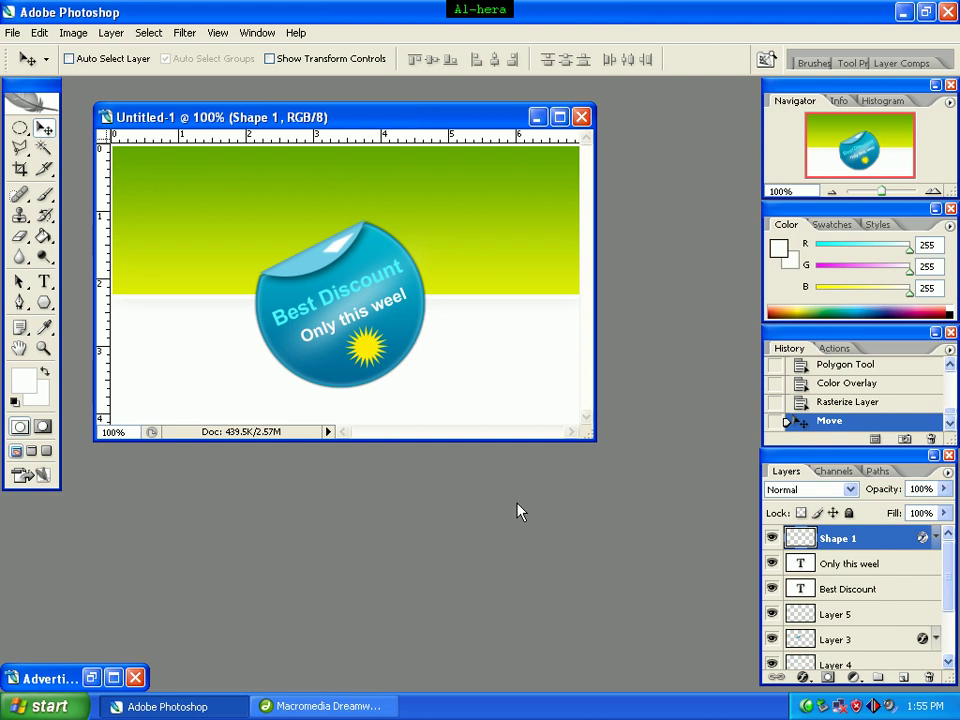